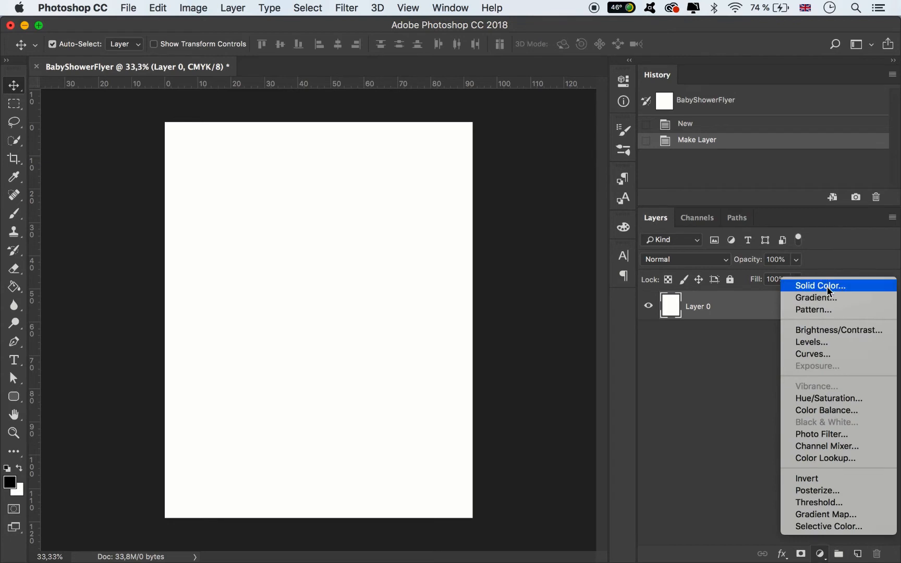
- Add a white solid color fill layer and delete its layer mask
{"action": "left_click", "coordinate": [816, 286]}
{"action": "left_click_drag", "start_coordinate": [497, 382], "coordinate": [418, 307]}
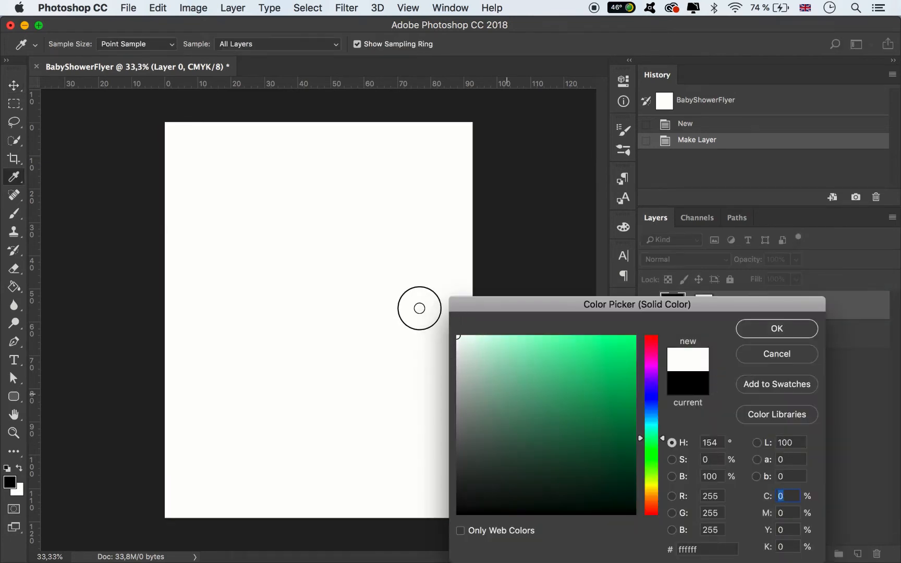
{"action": "left_click", "coordinate": [776, 329]}
{"action": "right_click", "coordinate": [705, 306]}
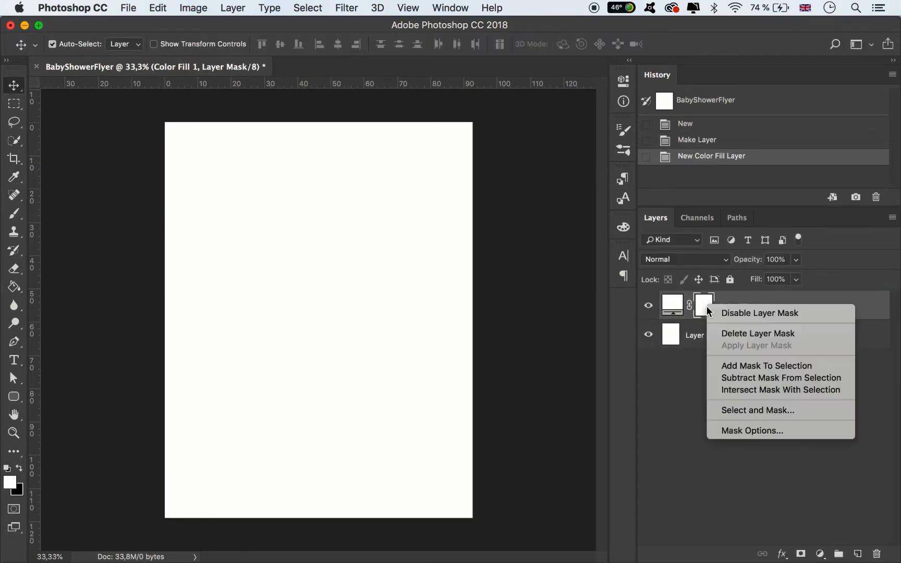
{"action": "left_click", "coordinate": [753, 343]}
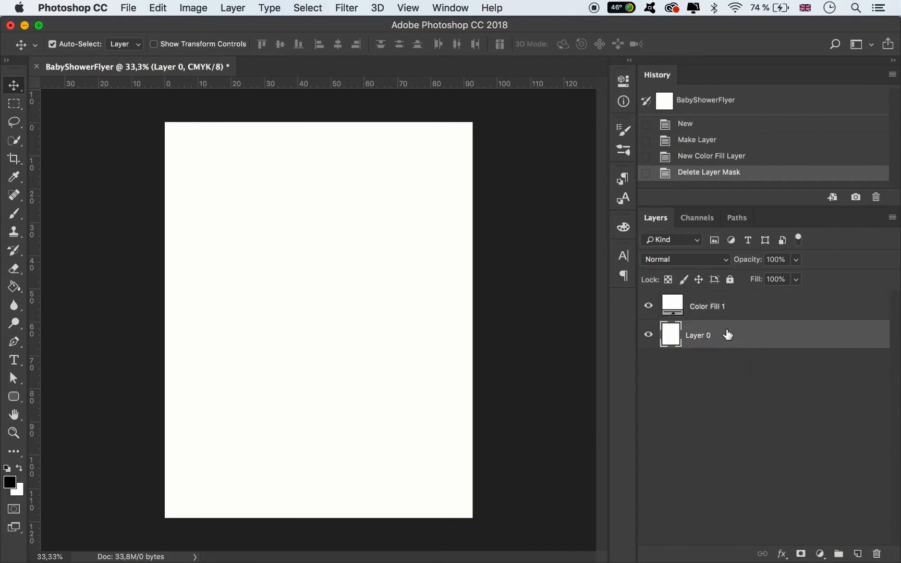
- Delete Layer 0 and rename the white fill layer as Background
{"action": "key", "text": "BackSpace"}
{"action": "double_click", "coordinate": [707, 306]}
{"action": "type", "text": "Background"}
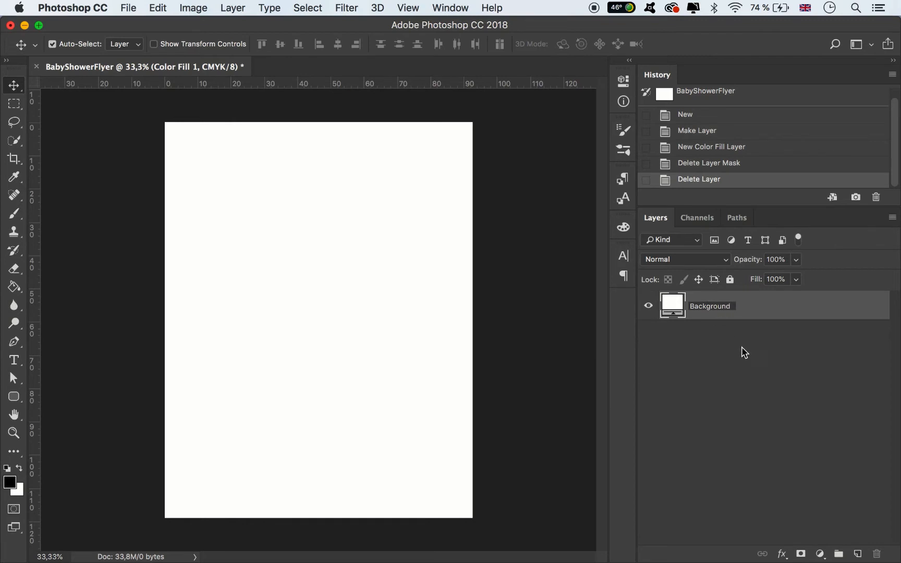
{"action": "key", "text": "Return"}
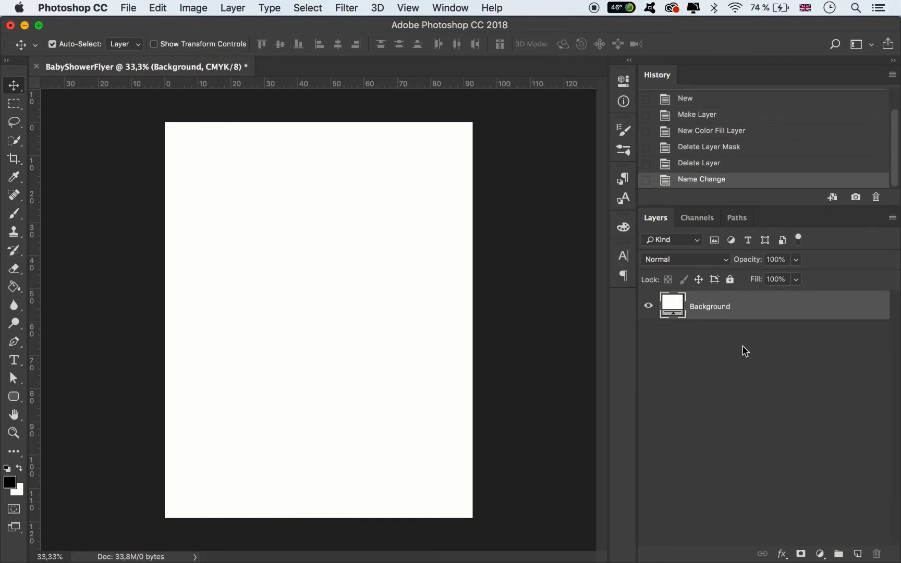
- Create three new layer groups above the Background layer
{"action": "left_click", "coordinate": [838, 554]}
{"action": "left_click", "coordinate": [838, 554]}
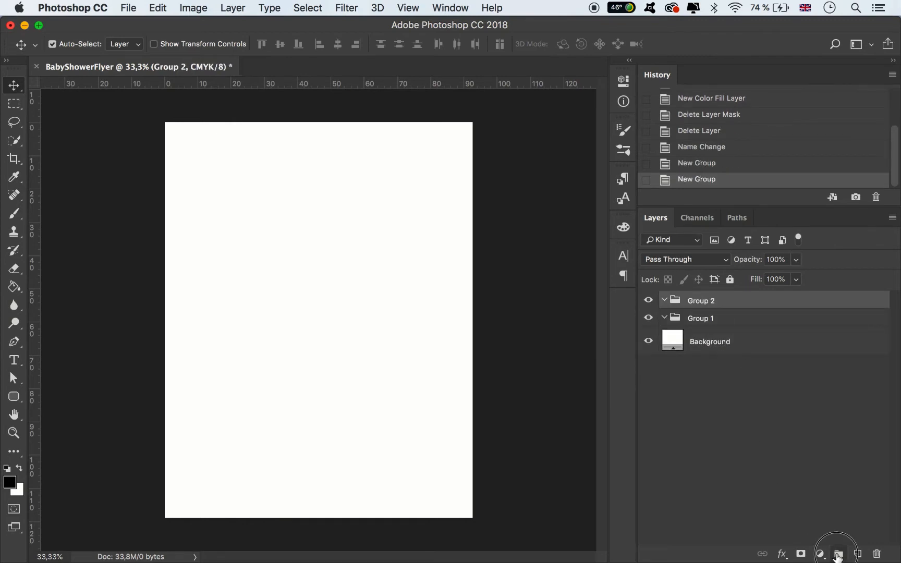
{"action": "left_click", "coordinate": [839, 554]}
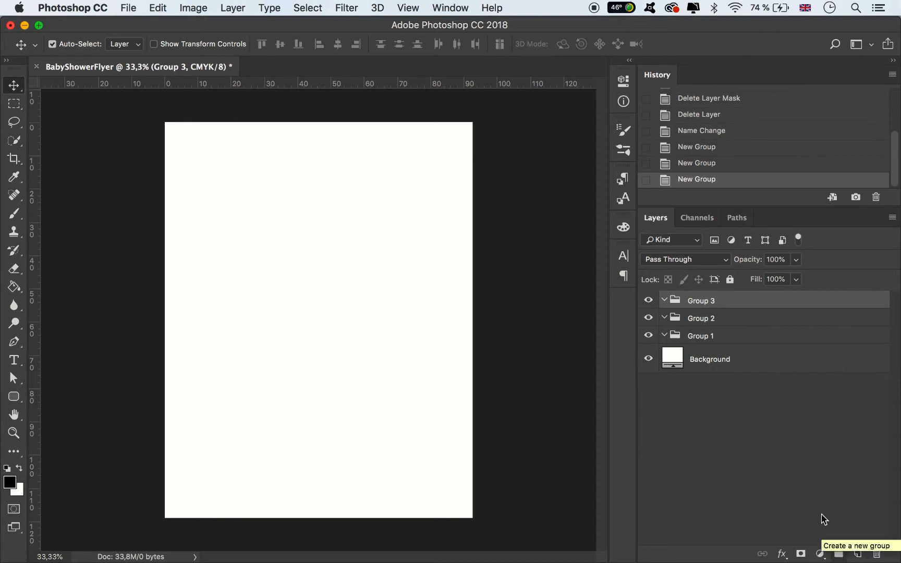
- Rename the topmost group, Group 3, as Title Text and give it an orange color label
{"action": "double_click", "coordinate": [699, 301]}
{"action": "type", "text": "Title Text"}
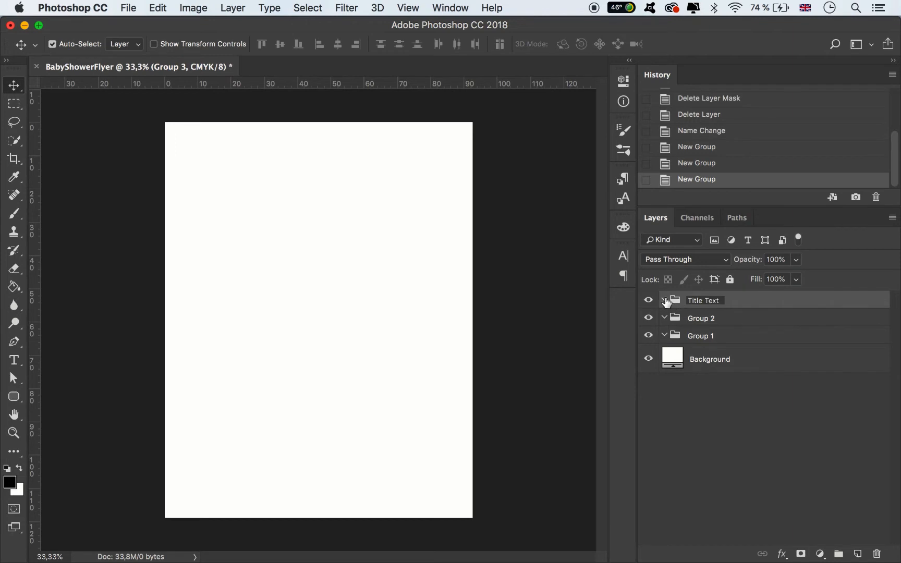
{"action": "key", "text": "Return"}
{"action": "right_click", "coordinate": [647, 301]}
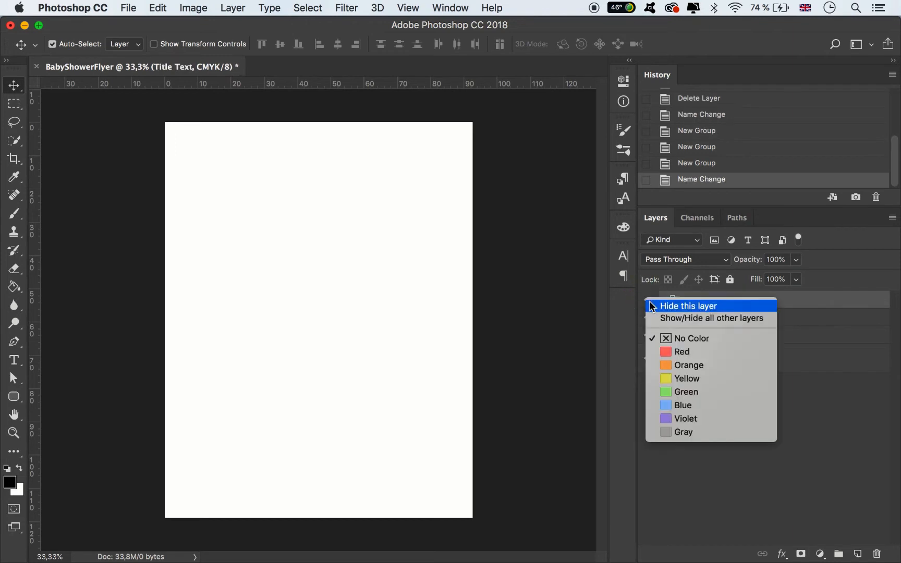
{"action": "left_click", "coordinate": [680, 366]}
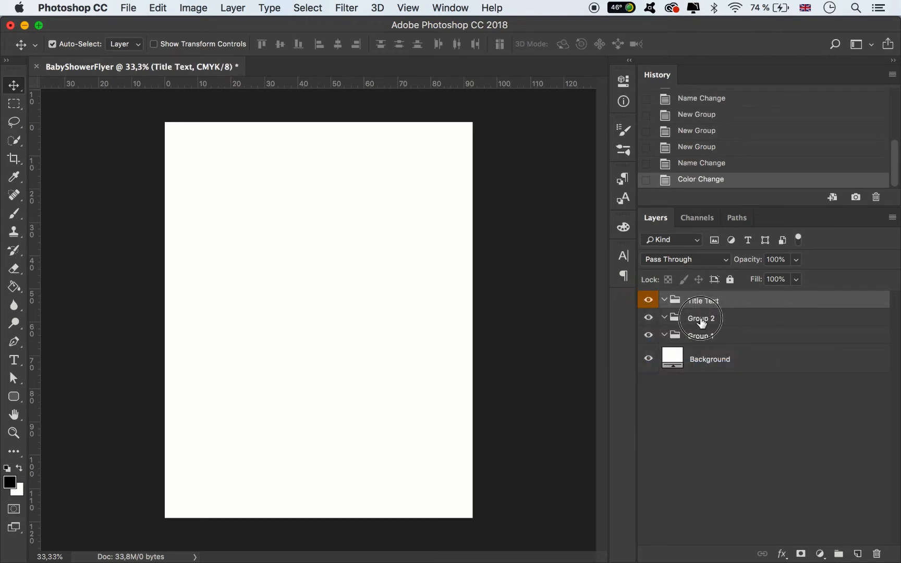
- Rename Group 2 as Text Detail and give it a yellow color label
{"action": "double_click", "coordinate": [700, 318]}
{"action": "type", "text": "Text Detail"}
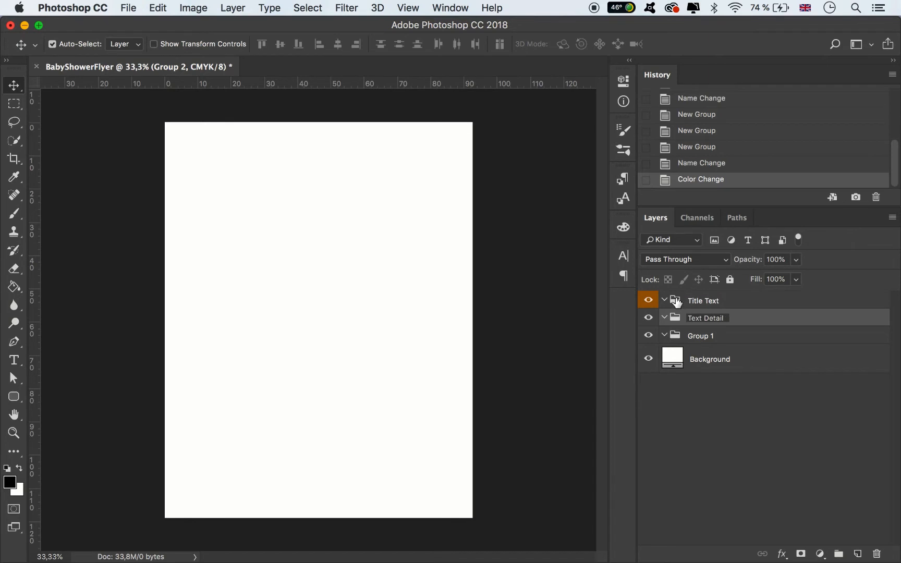
{"action": "key", "text": "Return"}
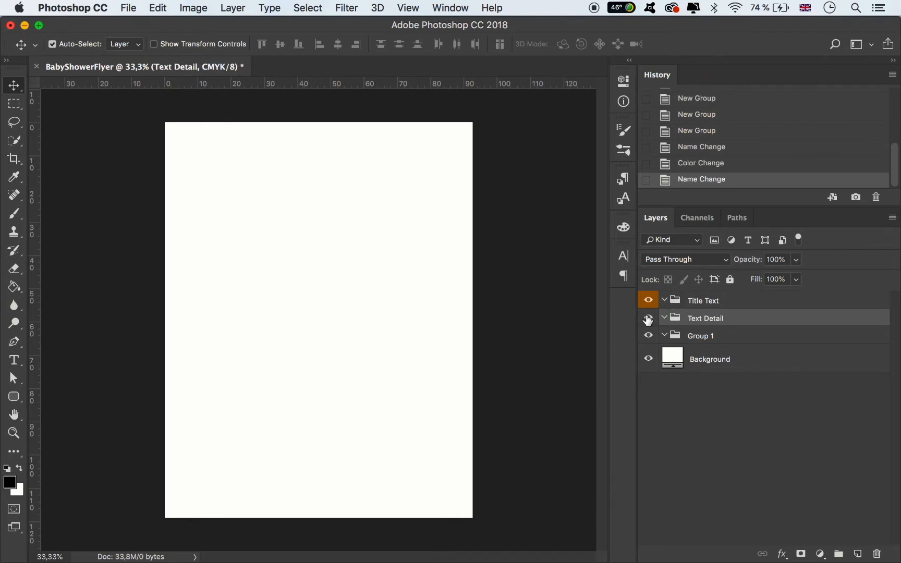
{"action": "right_click", "coordinate": [648, 318]}
{"action": "left_click", "coordinate": [688, 394]}
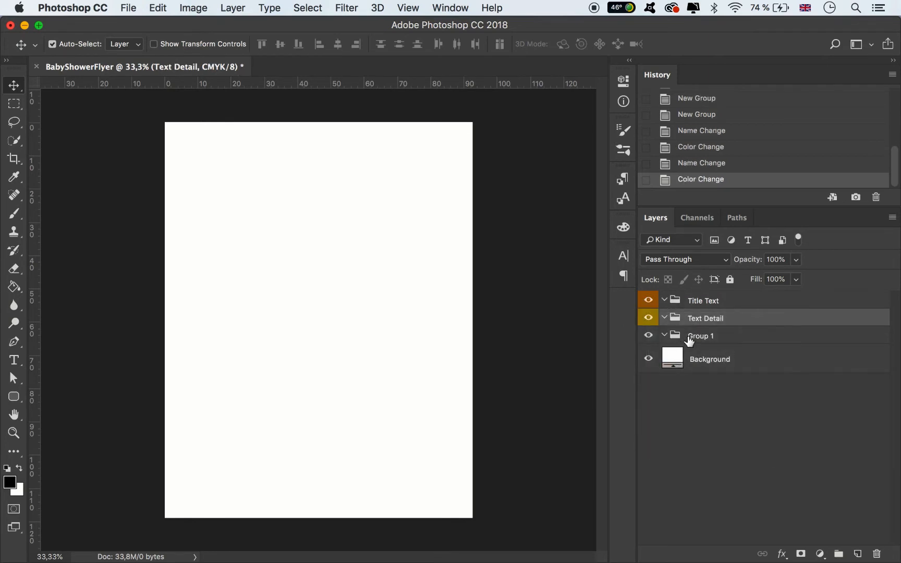
- Rename Group 1 as Objects, give it a green color label, and deselect the layers
{"action": "double_click", "coordinate": [695, 336]}
{"action": "type", "text": "Obje"}
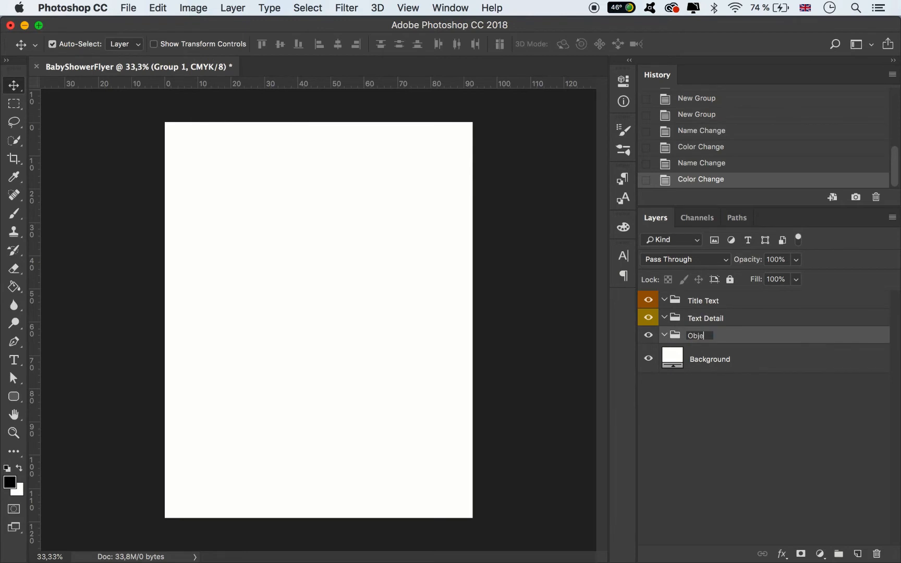
{"action": "type", "text": "cts"}
{"action": "key", "text": "Return"}
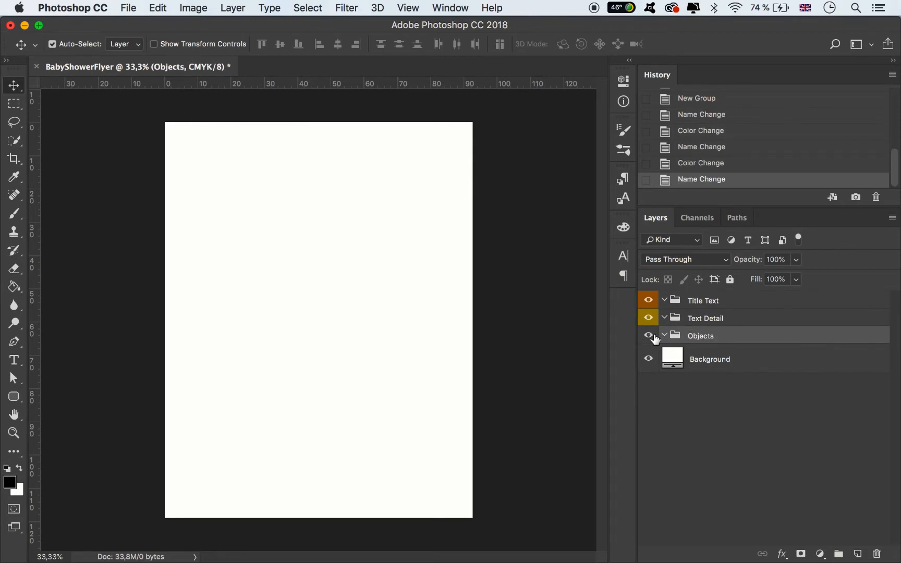
{"action": "right_click", "coordinate": [649, 336]}
{"action": "left_click", "coordinate": [727, 423]}
{"action": "left_click", "coordinate": [729, 418]}
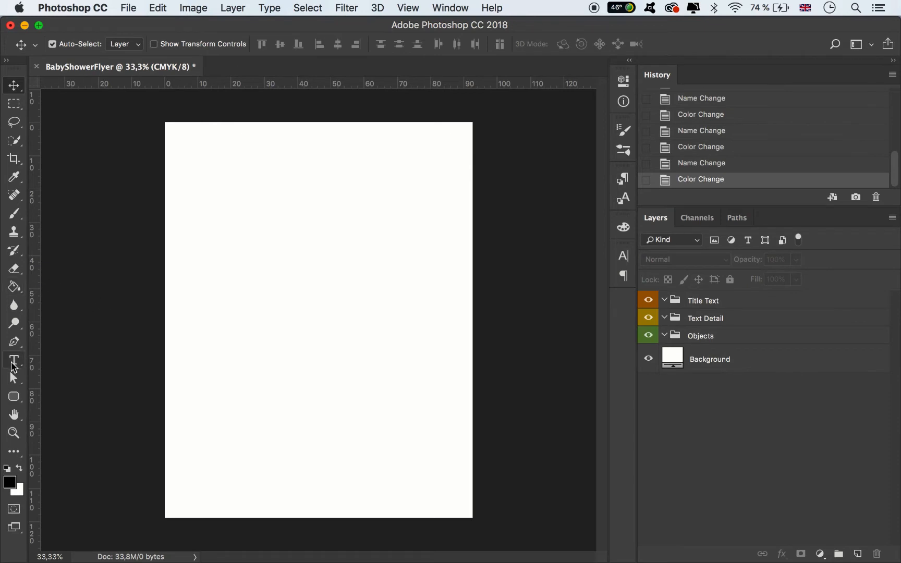
- Draw a black rounded rectangle of about 2277 by 2987 px covering most of the page
{"action": "left_click", "coordinate": [13, 396]}
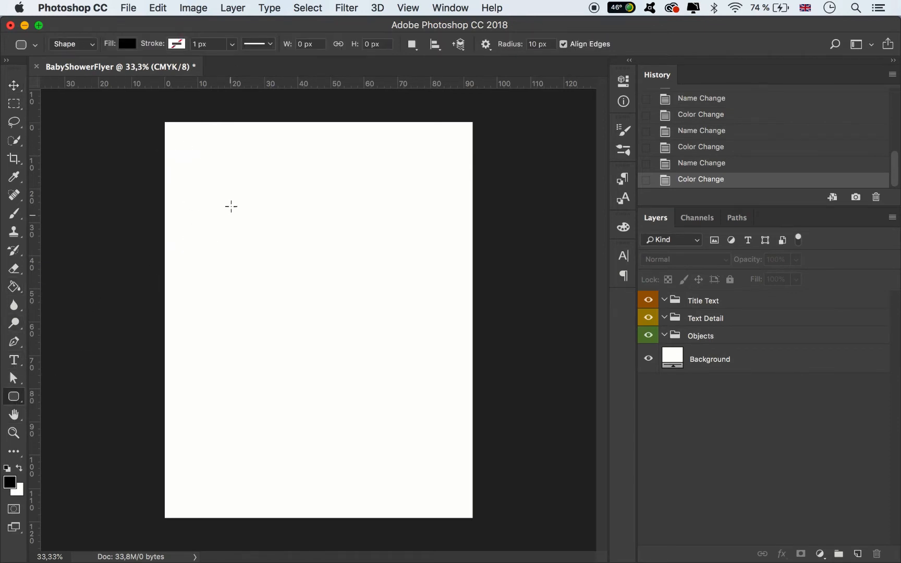
{"action": "left_click_drag", "start_coordinate": [186, 149], "coordinate": [452, 501]}
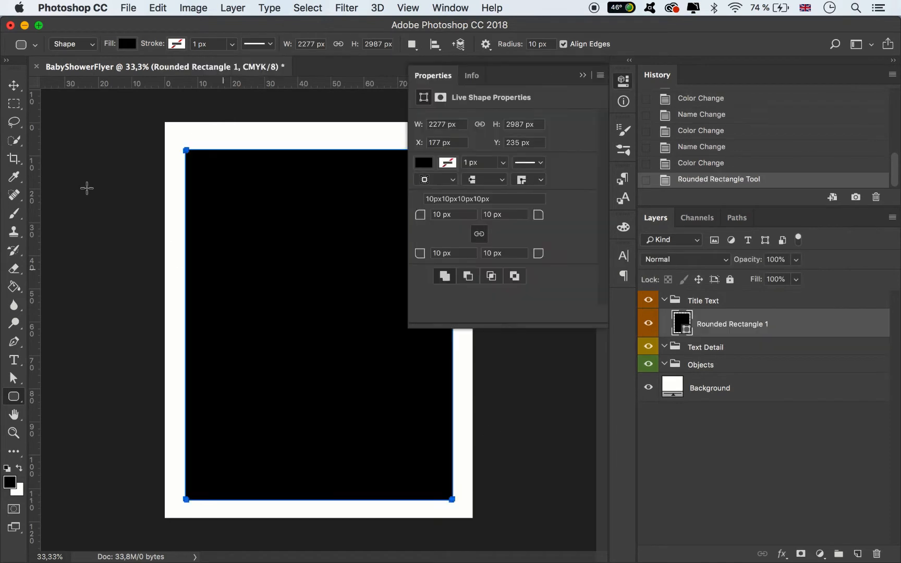
- Try corner radii of 50 px, 75 px and 85 px on all corners of the rounded rectangle
{"action": "left_click", "coordinate": [465, 216]}
{"action": "type", "text": "50"}
{"action": "key", "text": "Return"}
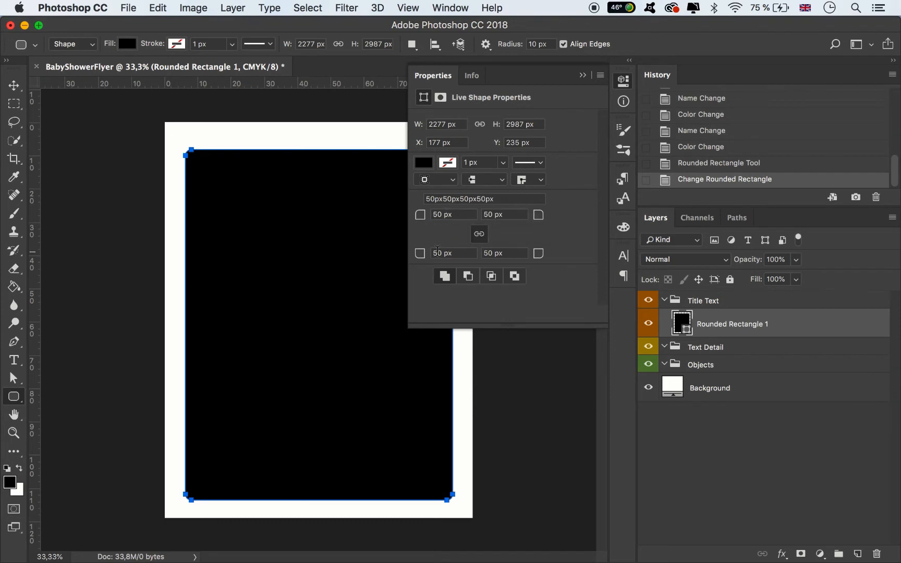
{"action": "left_click", "coordinate": [459, 254]}
{"action": "type", "text": "75"}
{"action": "key", "text": "Return"}
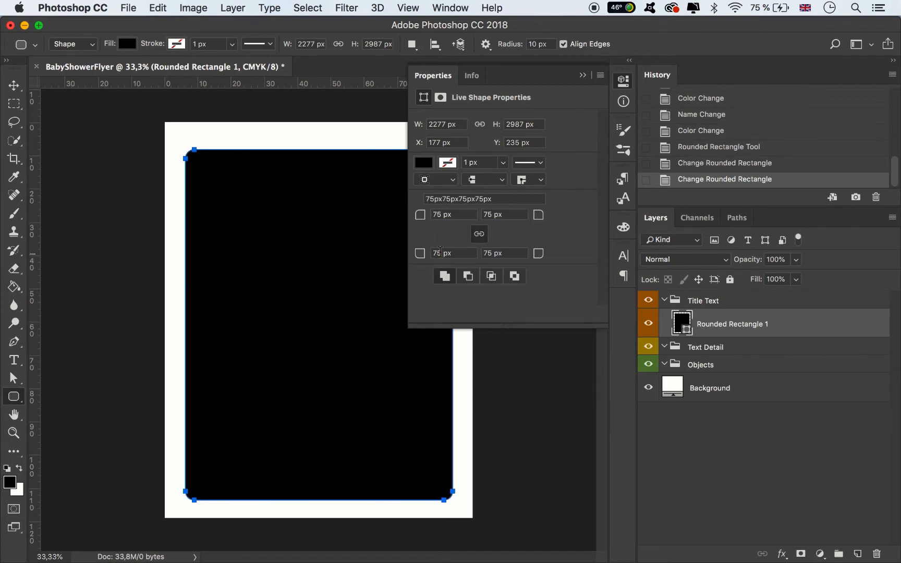
{"action": "left_click", "coordinate": [439, 214]}
{"action": "type", "text": "85"}
{"action": "key", "text": "Return"}
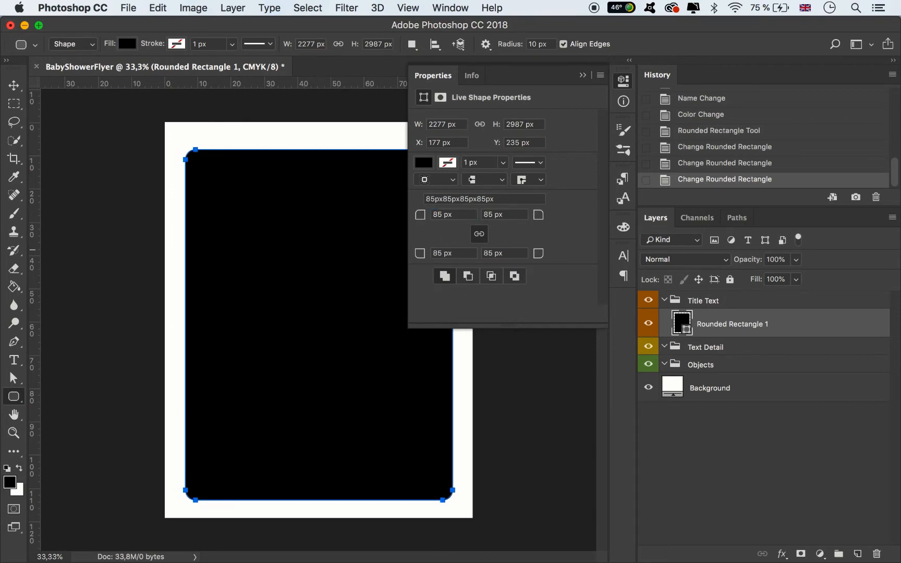
- Set the radius of all four corners of the rounded rectangle to 100 px
{"action": "left_click", "coordinate": [435, 215]}
{"action": "type", "text": "100"}
{"action": "key", "text": "Return"}
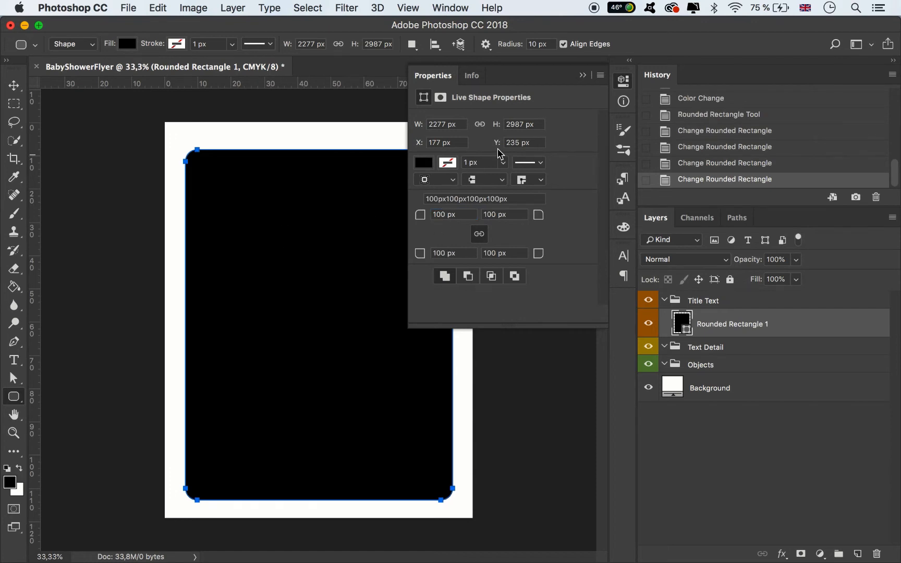
- Stretch the rounded rectangle upward to about 107.4 cm high and reposition it in the middle of the page
{"action": "left_click", "coordinate": [14, 85]}
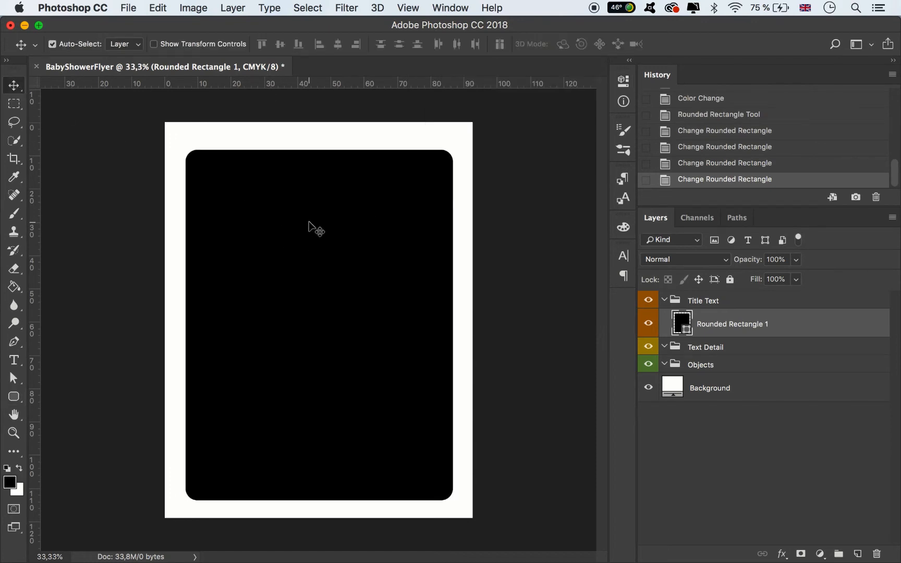
{"action": "mouse_move", "coordinate": [309, 222]}
{"action": "left_mouse_down"}
{"action": "mouse_move", "coordinate": [315, 208]}
{"action": "mouse_move", "coordinate": [315, 215]}
{"action": "left_mouse_up"}
{"action": "key", "text": "super+t"}
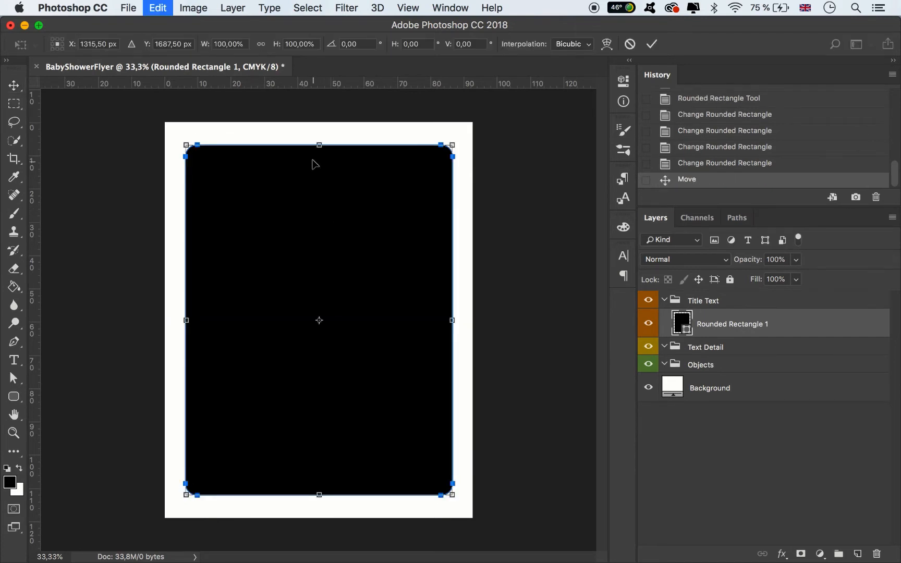
{"action": "left_click_drag", "start_coordinate": [319, 145], "coordinate": [318, 139]}
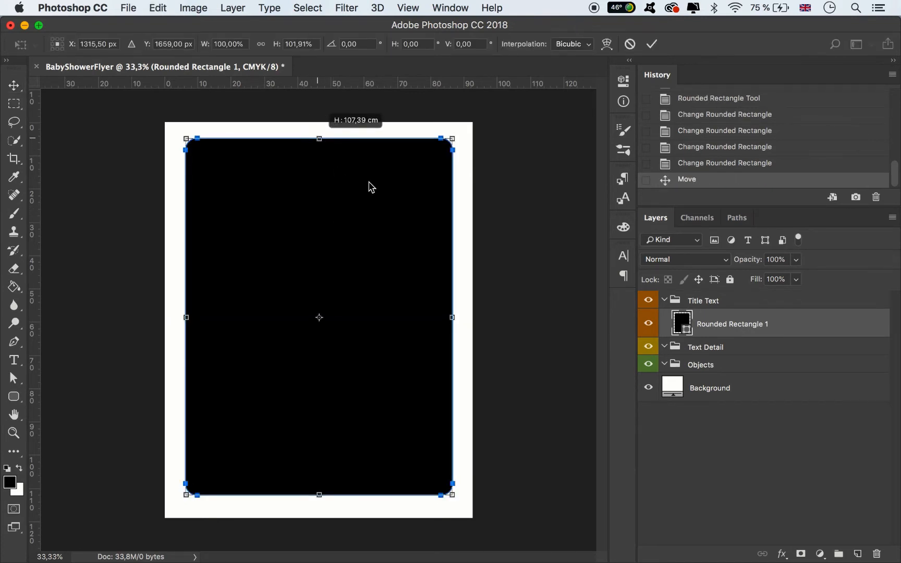
{"action": "left_click_drag", "start_coordinate": [371, 187], "coordinate": [370, 192]}
{"action": "left_click", "coordinate": [652, 44]}
- Place one vertical and one horizontal guide through the center of the rounded rectangle
{"action": "key", "text": "super+t"}
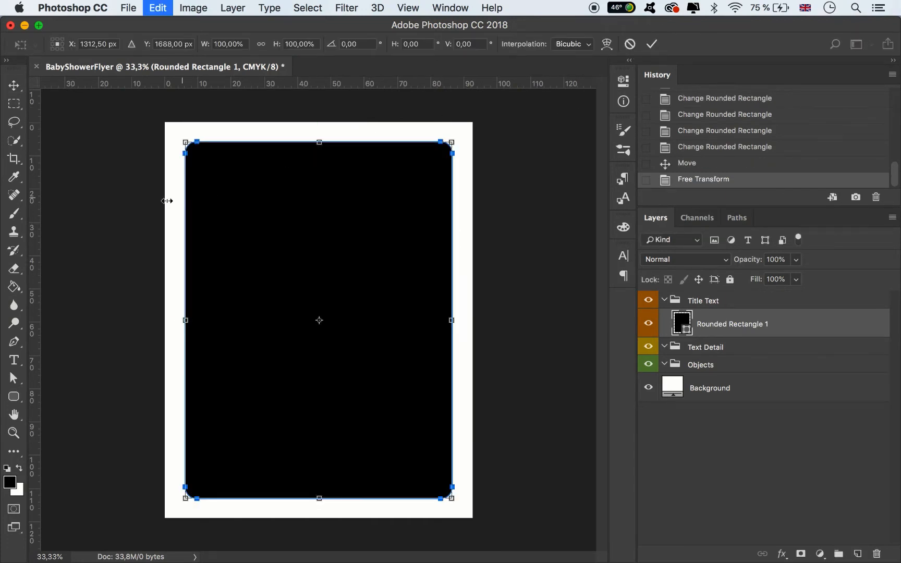
{"action": "left_click_drag", "start_coordinate": [36, 221], "coordinate": [319, 211]}
{"action": "left_click_drag", "start_coordinate": [403, 83], "coordinate": [412, 320]}
- Change the rounded rectangle's fill to light lavender, #cbd1f4, and deselect the shape
{"action": "left_click", "coordinate": [14, 378]}
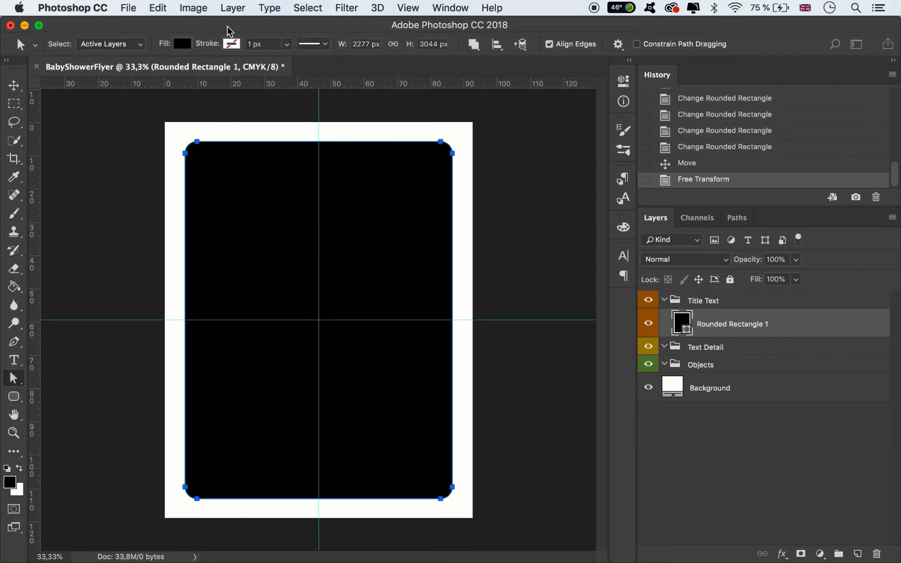
{"action": "left_click", "coordinate": [183, 45]}
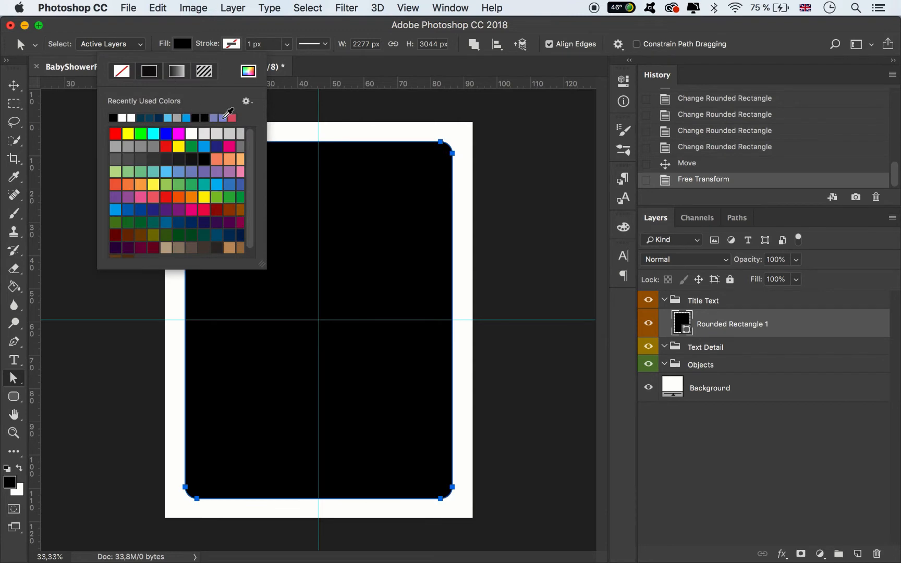
{"action": "left_click", "coordinate": [224, 118]}
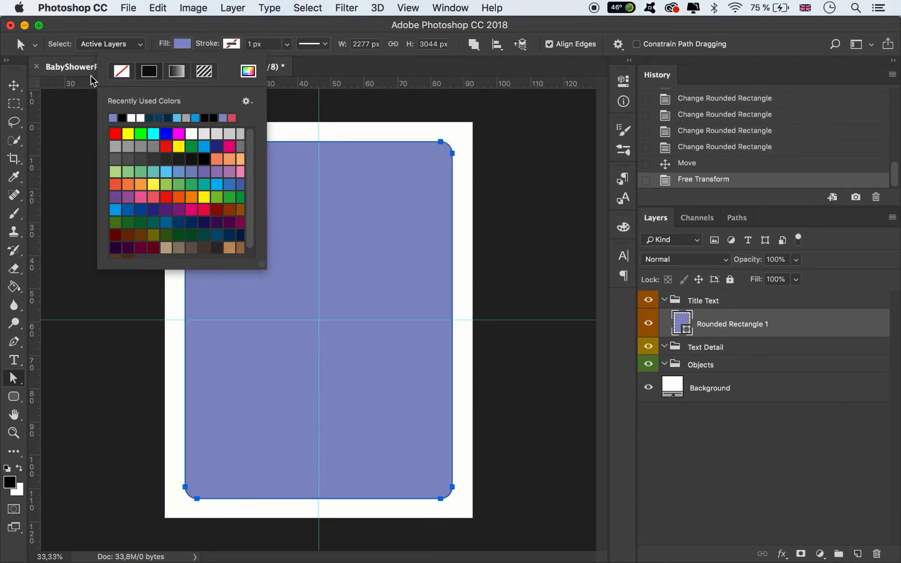
{"action": "left_click", "coordinate": [249, 72]}
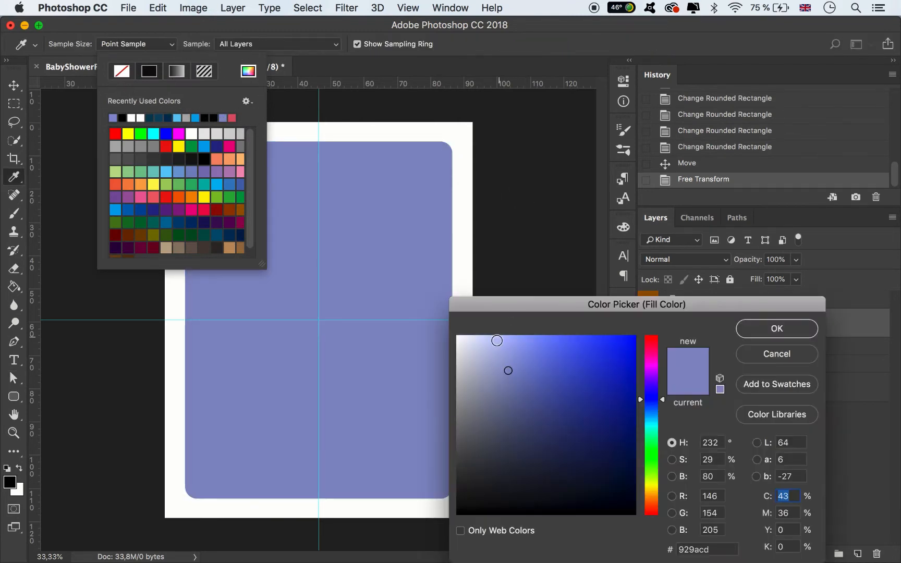
{"action": "left_click", "coordinate": [487, 340]}
{"action": "left_click", "coordinate": [487, 343]}
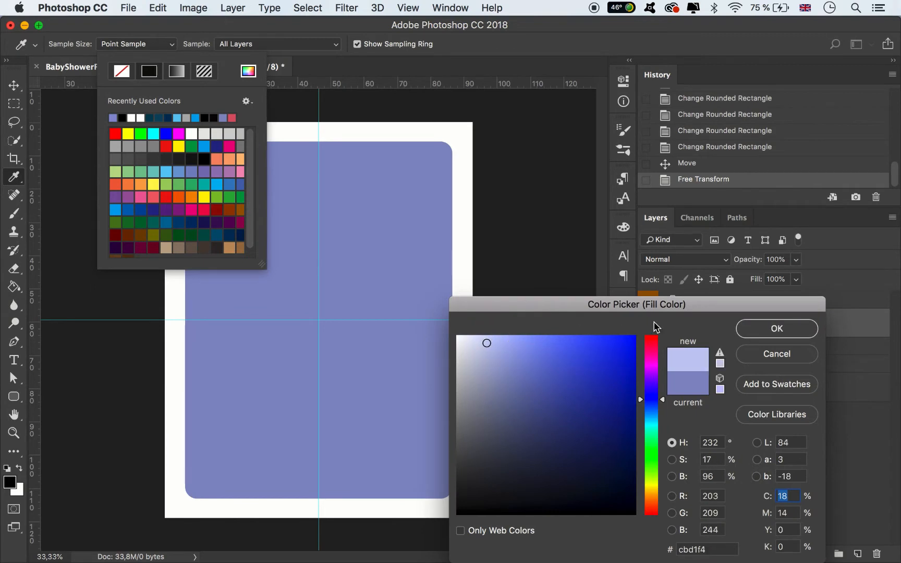
{"action": "left_click", "coordinate": [776, 328]}
{"action": "left_click", "coordinate": [14, 85]}
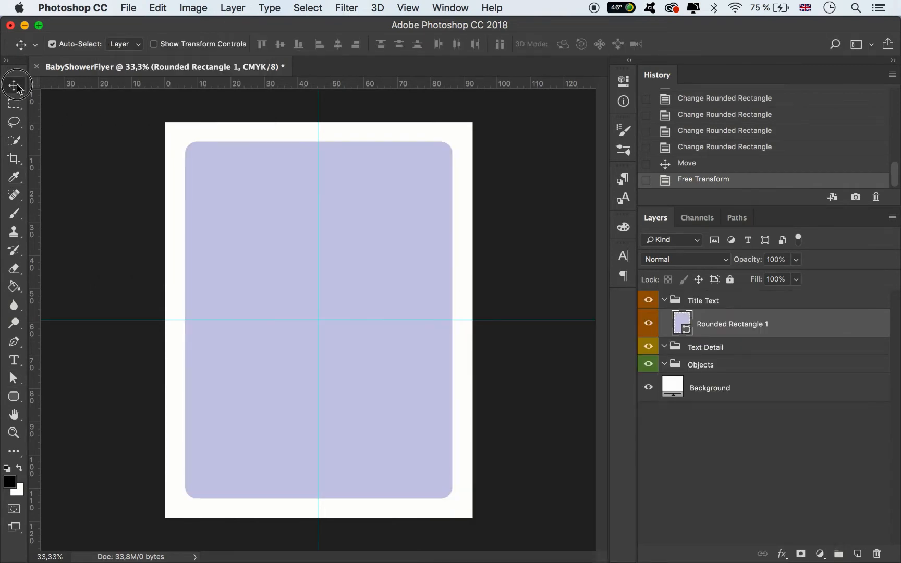
{"action": "left_click", "coordinate": [81, 184]}
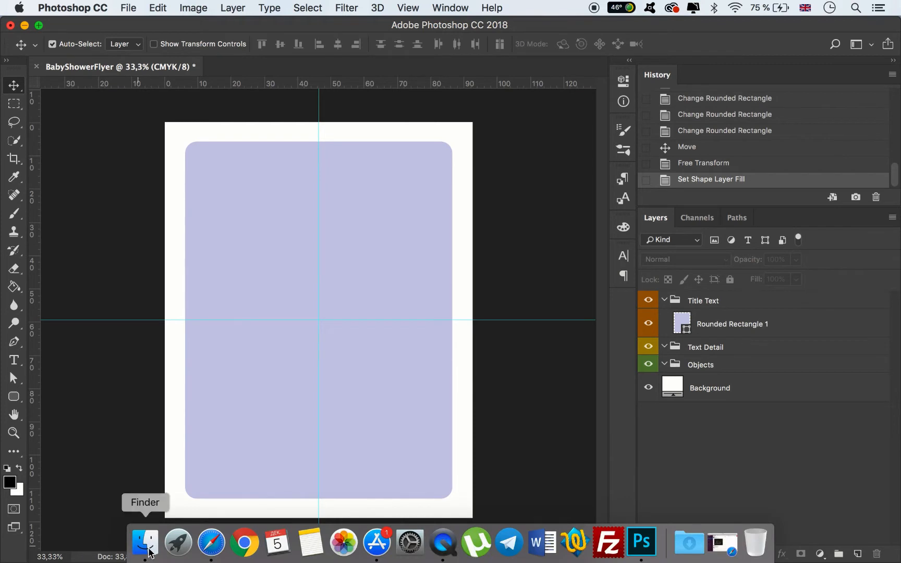
{"action": "left_click", "coordinate": [145, 542]}
{"action": "left_click_drag", "start_coordinate": [77, 412], "coordinate": [433, 191]}
{"action": "left_click", "coordinate": [506, 196]}
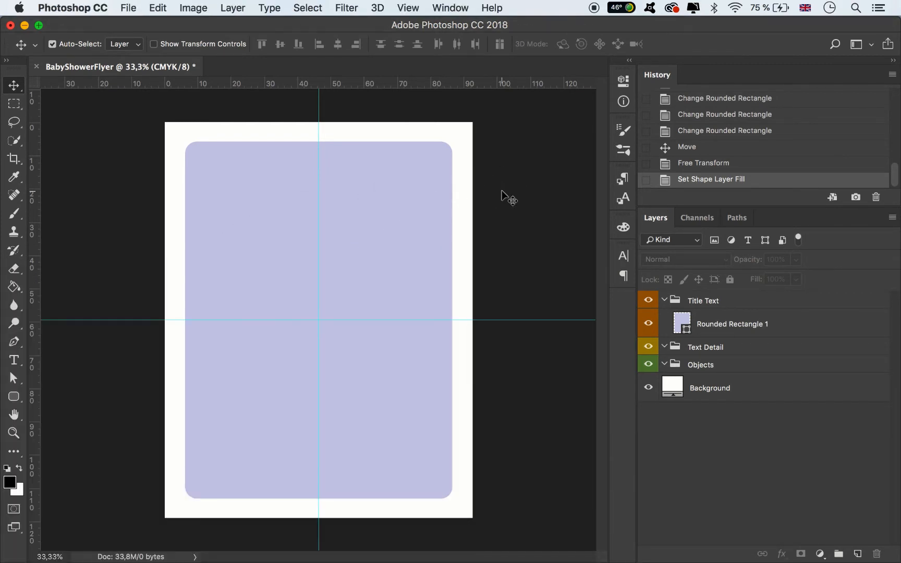
- Place Texture.png over the full page and stack it in the Objects group beneath Rounded Rectangle 1
{"action": "left_click", "coordinate": [145, 542]}
{"action": "left_click_drag", "start_coordinate": [77, 417], "coordinate": [467, 255]}
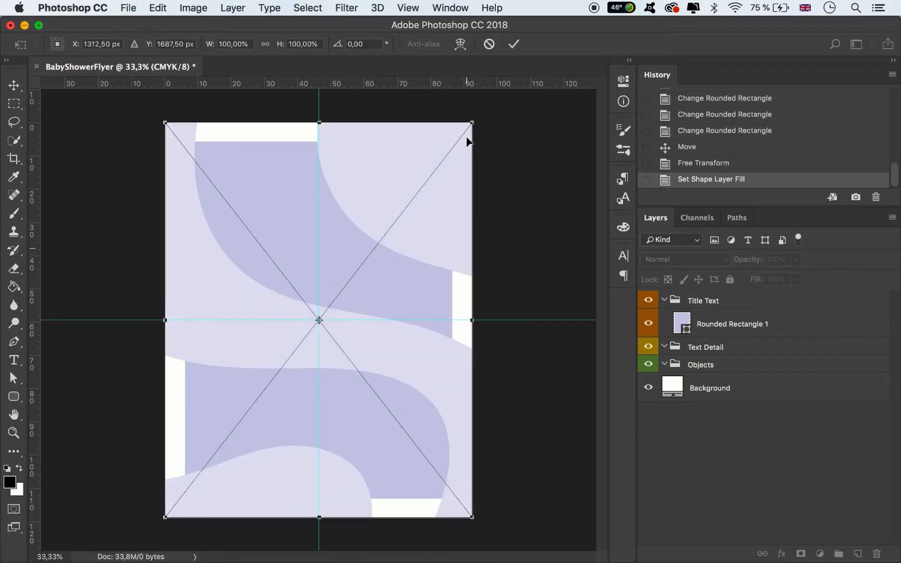
{"action": "left_click", "coordinate": [513, 45]}
{"action": "left_click_drag", "start_coordinate": [723, 308], "coordinate": [720, 373]}
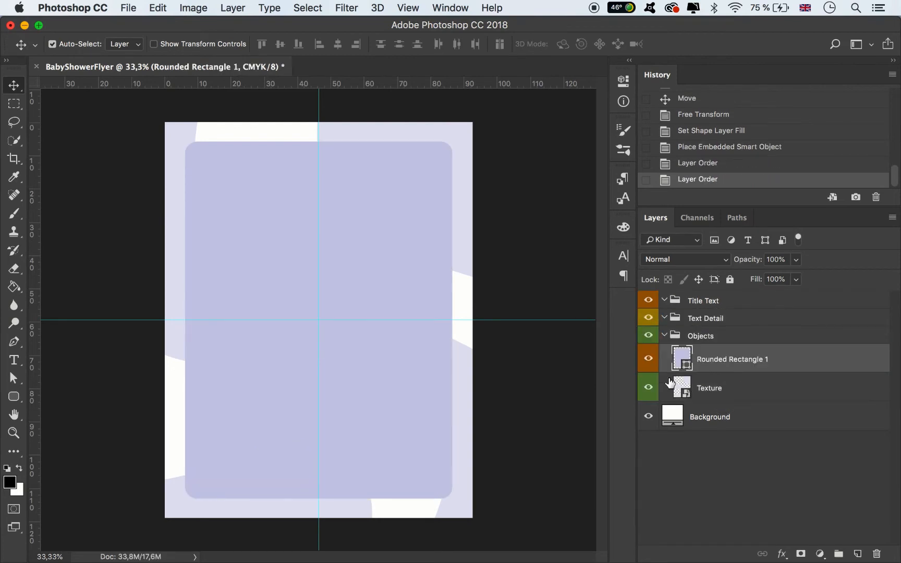
{"action": "left_click", "coordinate": [537, 383]}
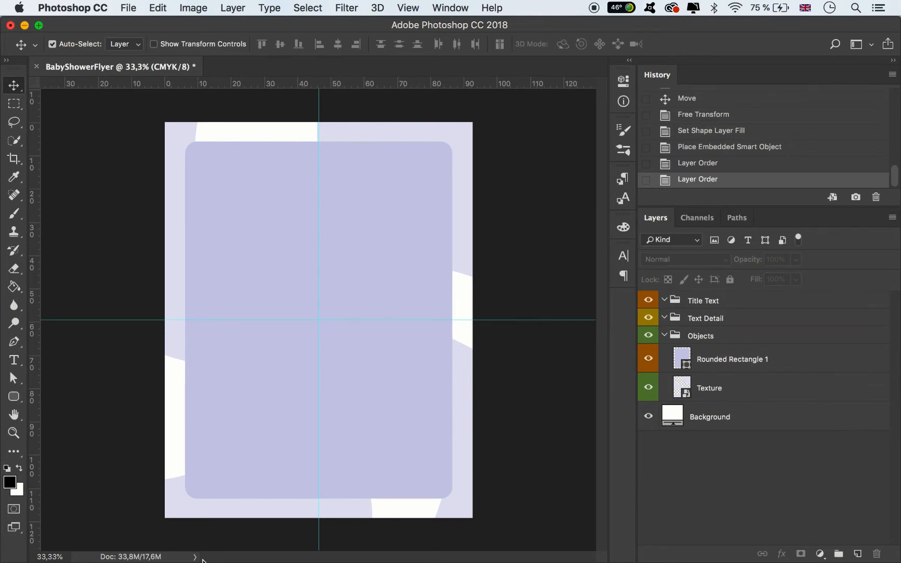
- Place a second copy of Texture.png and scale it to about 94.4%, centered horizontally over the rounded rectangle
{"action": "mouse_move", "coordinate": [156, 558]}
{"action": "left_click", "coordinate": [145, 543]}
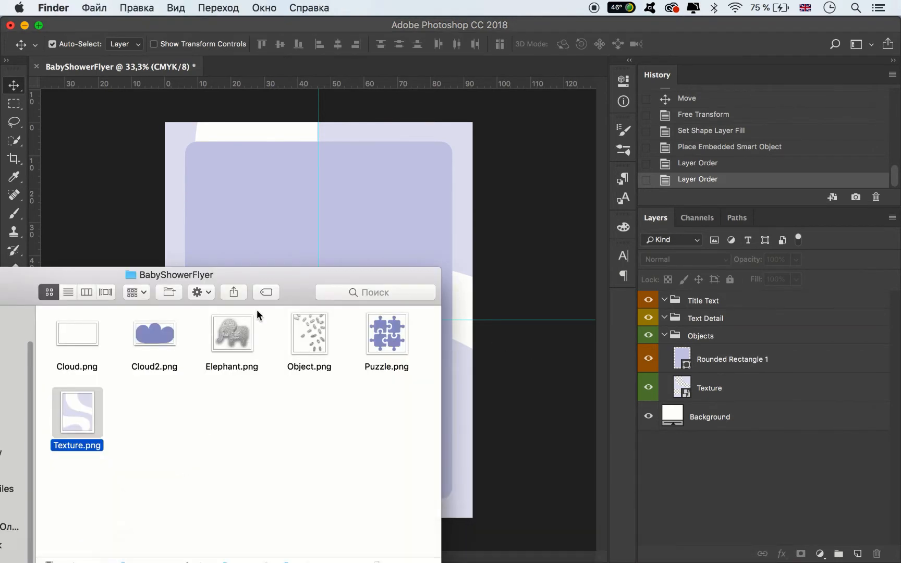
{"action": "left_click_drag", "start_coordinate": [87, 408], "coordinate": [336, 211]}
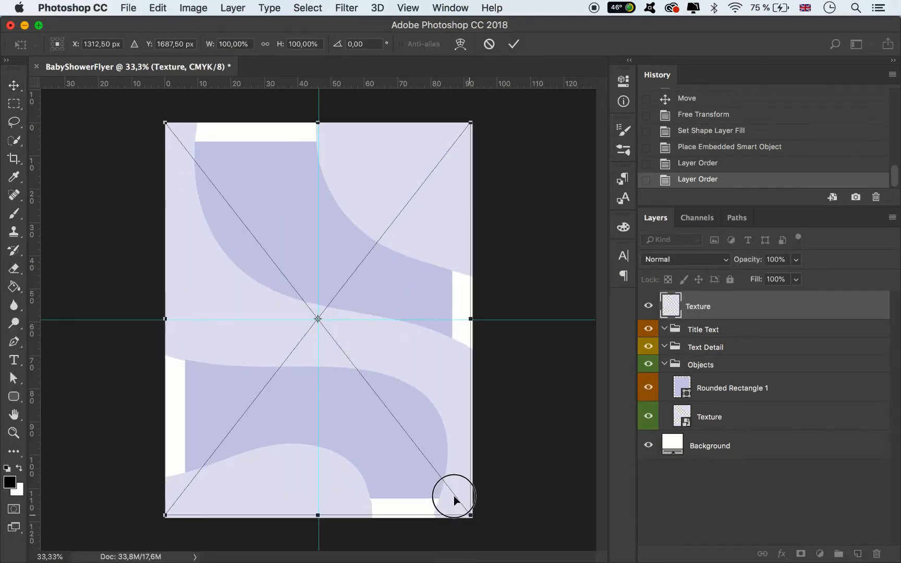
{"action": "left_click_drag", "start_coordinate": [465, 509], "coordinate": [448, 487]}
{"action": "left_click_drag", "start_coordinate": [402, 377], "coordinate": [408, 370]}
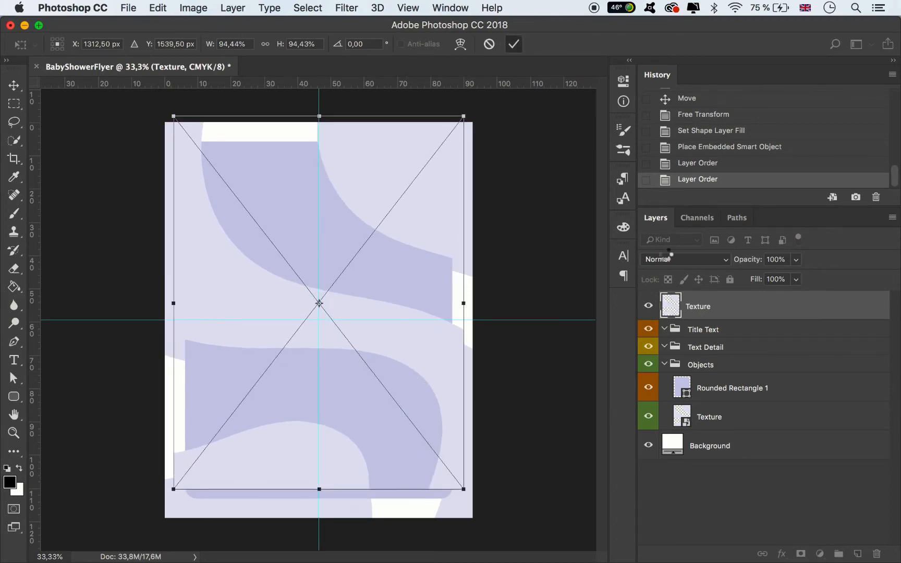
- Move the second texture directly above Rounded Rectangle 1, clip it to that shape and lower its opacity to 29%
{"action": "left_click_drag", "start_coordinate": [725, 305], "coordinate": [725, 372]}
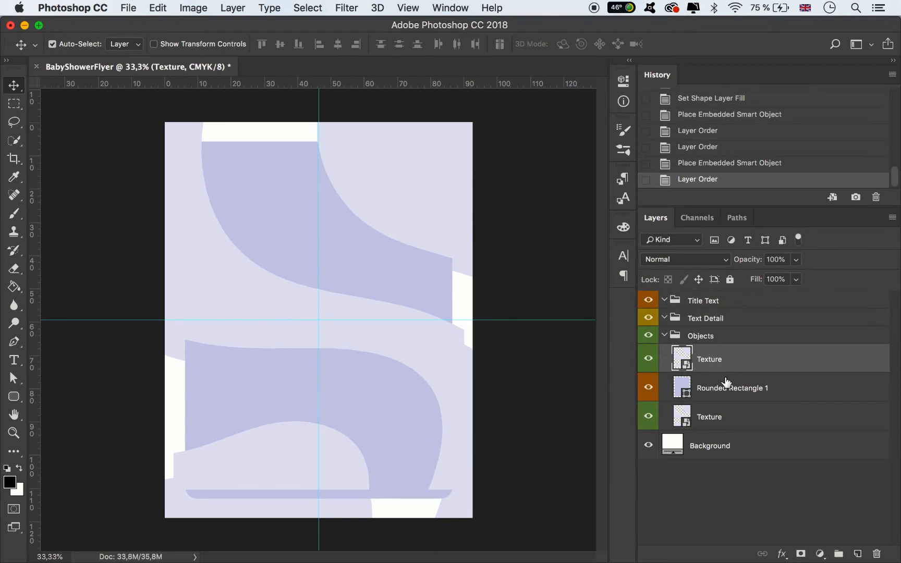
{"action": "left_click", "coordinate": [725, 373], "text": "alt"}
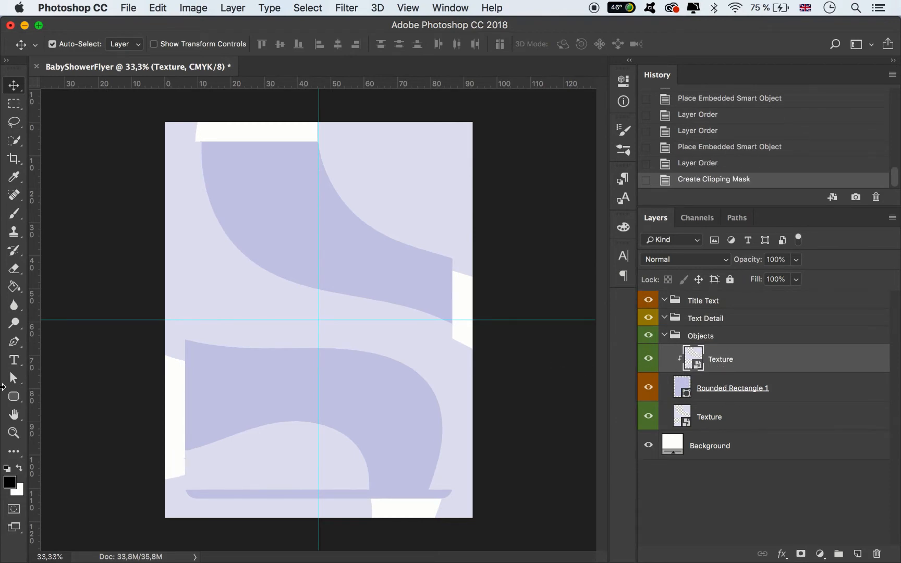
{"action": "left_click_drag", "start_coordinate": [799, 264], "coordinate": [750, 279]}
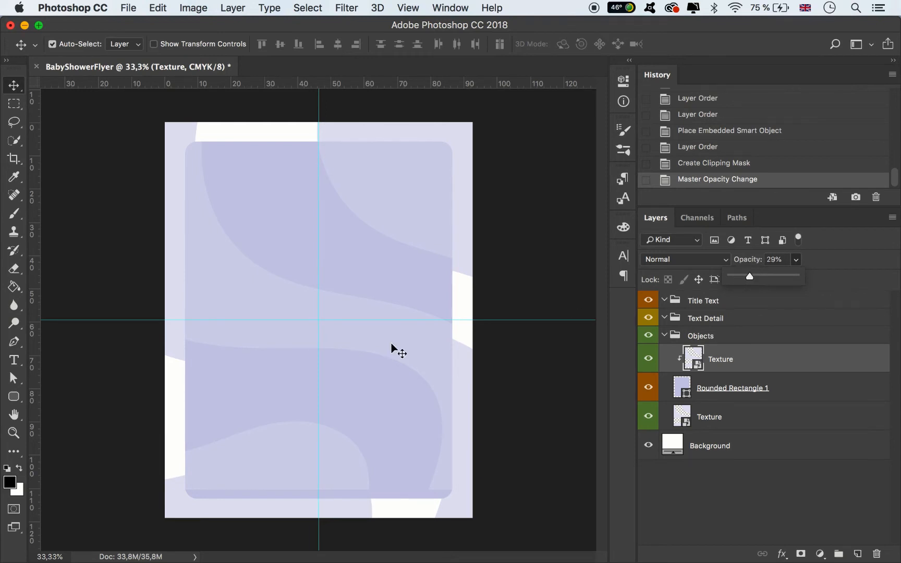
- Reposition and enlarge the clipped texture to about 99% so it covers the rounded rectangle, and set its opacity to 20%
{"action": "left_click_drag", "start_coordinate": [408, 346], "coordinate": [408, 353]}
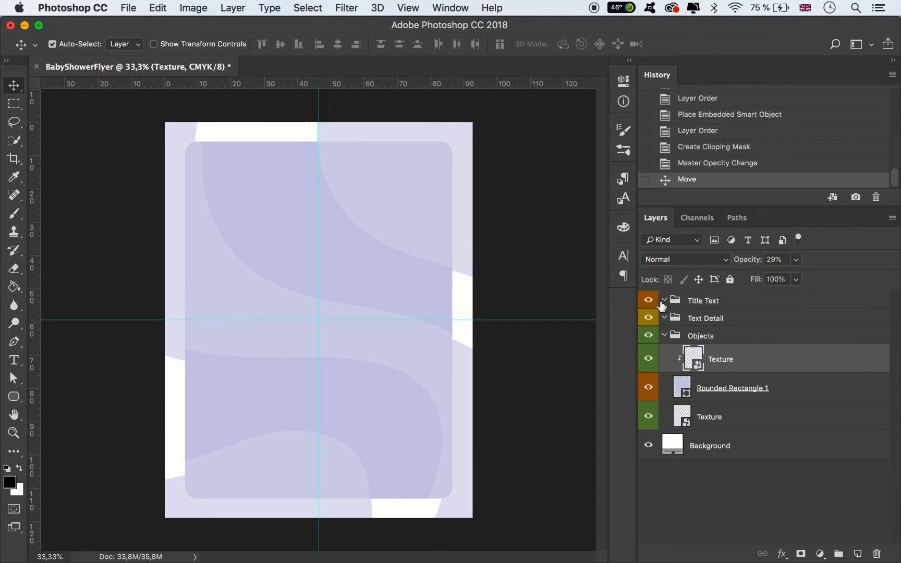
{"action": "key", "text": "ctrl+t"}
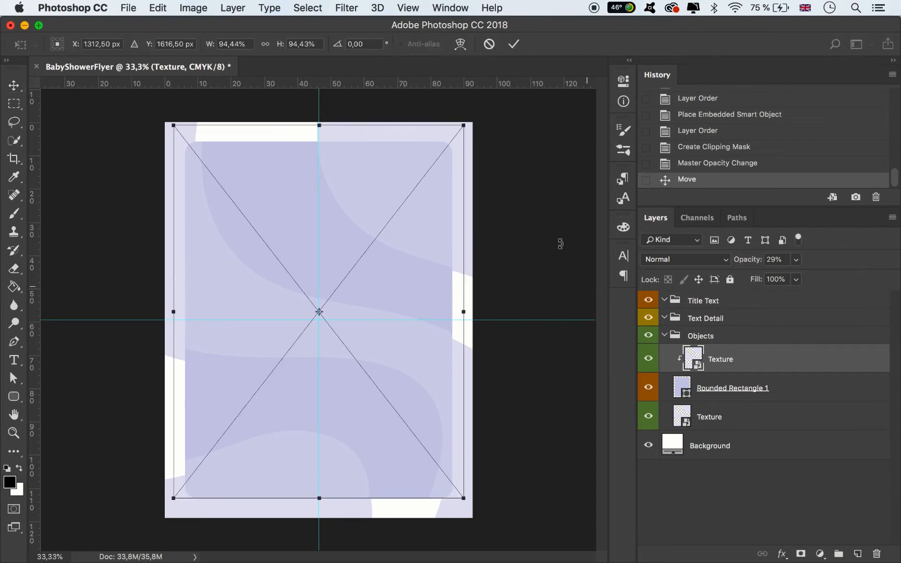
{"action": "left_click_drag", "start_coordinate": [472, 123], "coordinate": [483, 110]}
{"action": "left_click_drag", "start_coordinate": [404, 225], "coordinate": [395, 223]}
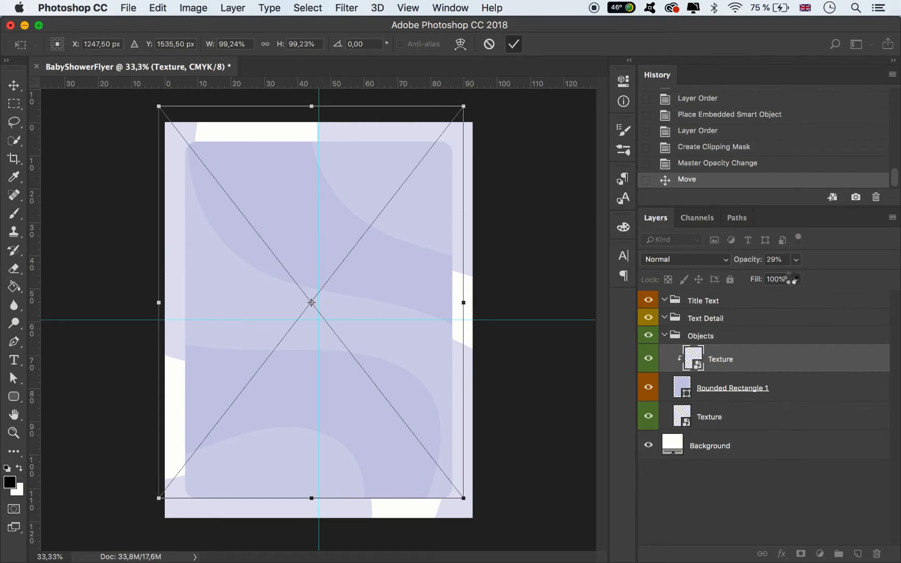
{"action": "key", "text": "Return"}
{"action": "left_click", "coordinate": [795, 280]}
{"action": "left_click_drag", "start_coordinate": [790, 279], "coordinate": [789, 275]}
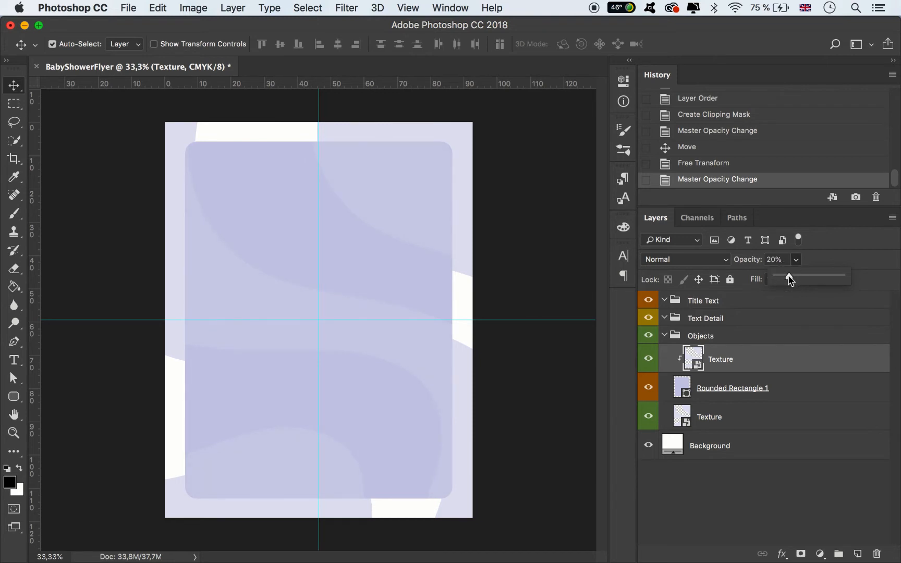
- Change Rounded Rectangle 1's fill to a slightly darker lavender and deselect the shape
{"action": "left_click", "coordinate": [800, 395]}
{"action": "left_click", "coordinate": [824, 390]}
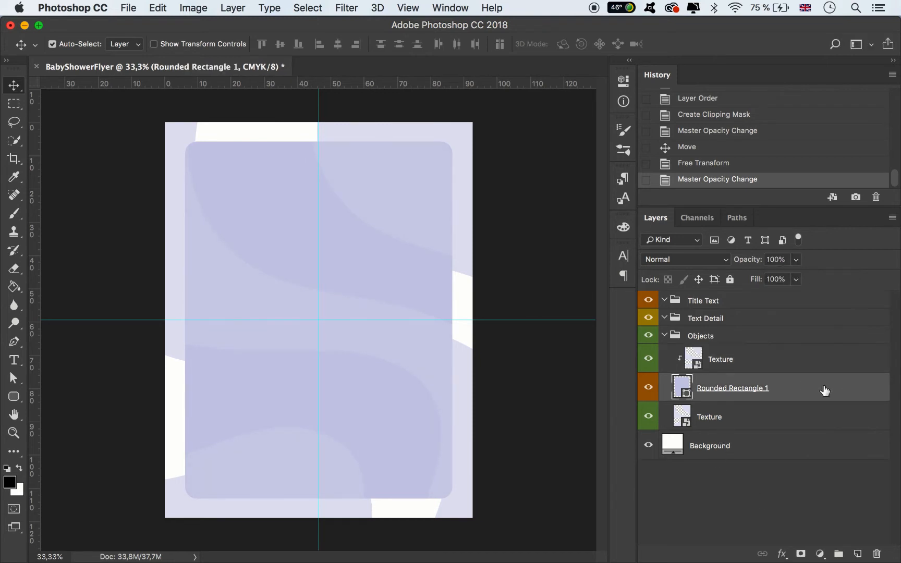
{"action": "left_click", "coordinate": [14, 379]}
{"action": "left_click", "coordinate": [192, 48]}
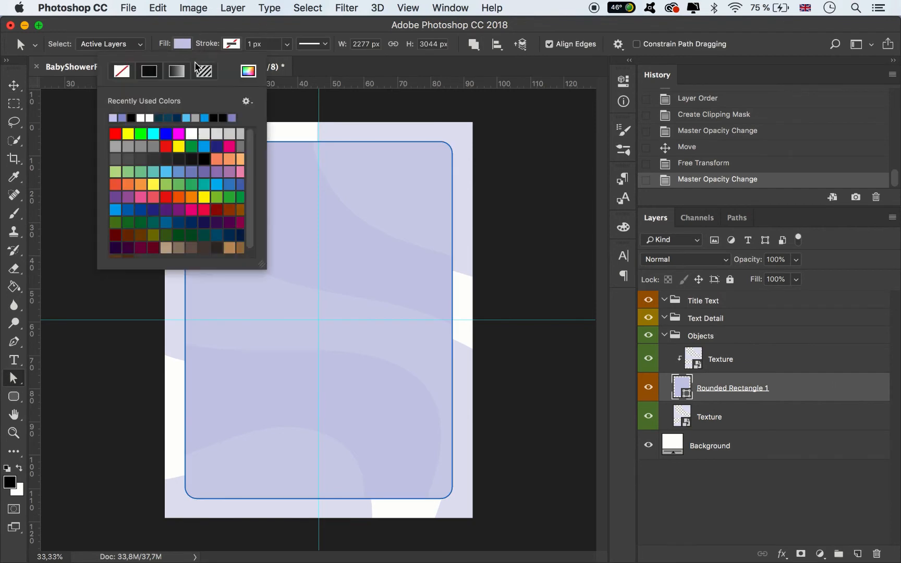
{"action": "left_click", "coordinate": [249, 71]}
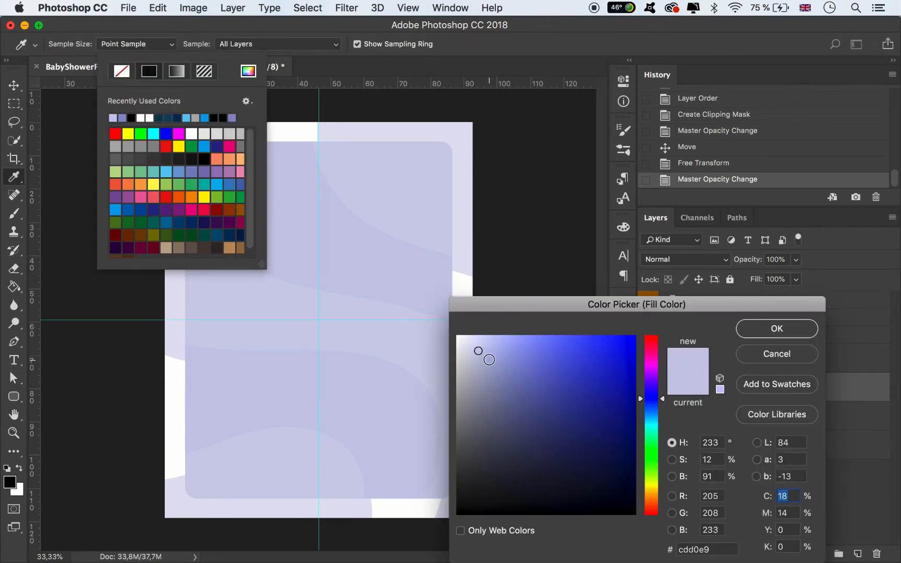
{"action": "left_click", "coordinate": [489, 360]}
{"action": "left_click", "coordinate": [776, 330]}
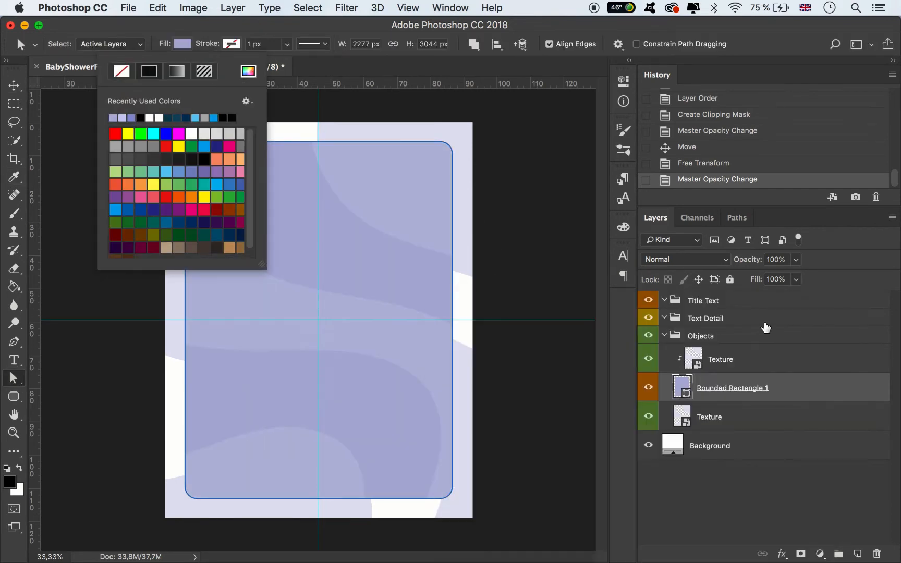
{"action": "left_click", "coordinate": [13, 85]}
{"action": "left_click", "coordinate": [81, 171]}
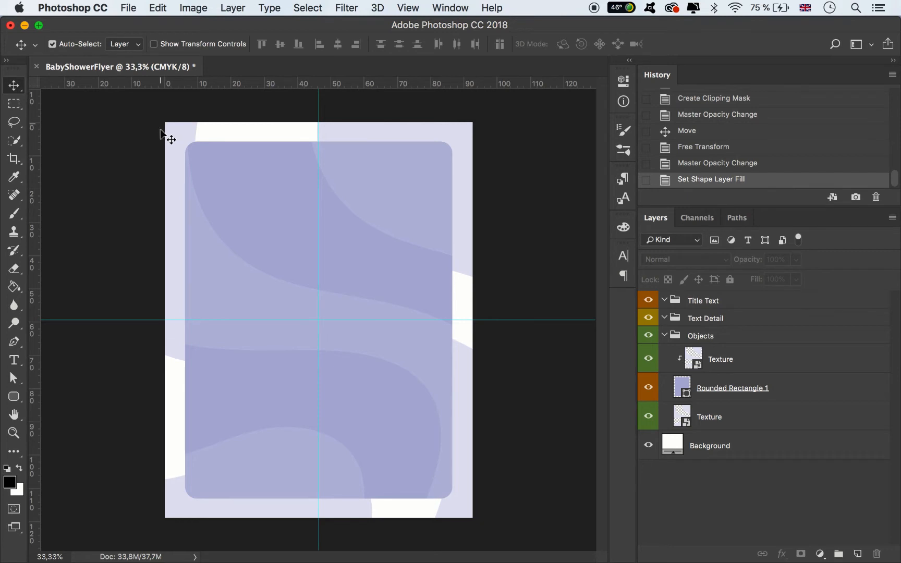
- Place Elephant.png at 100% size on the vertical center guide near the top of the lavender panel
{"action": "mouse_move", "coordinate": [155, 561]}
{"action": "left_click", "coordinate": [143, 543]}
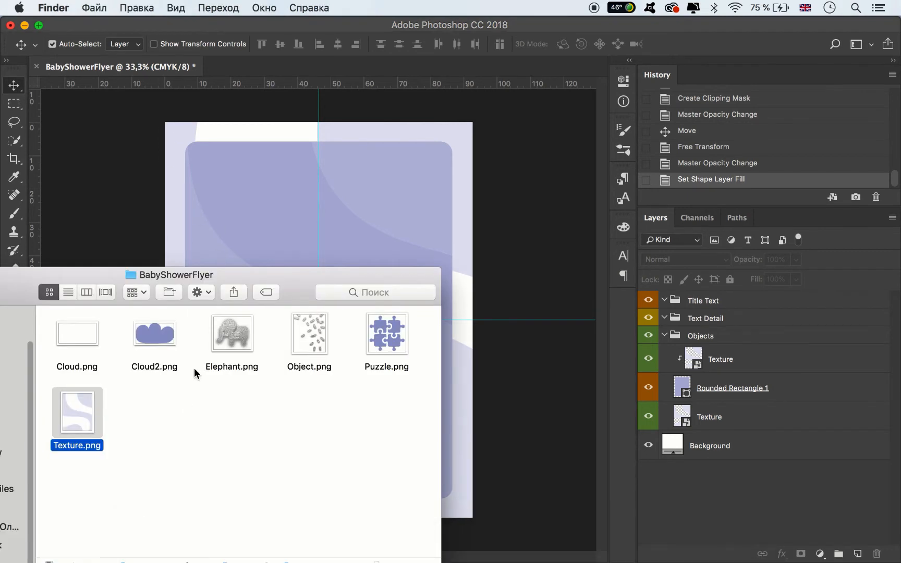
{"action": "left_click_drag", "start_coordinate": [232, 336], "coordinate": [327, 175]}
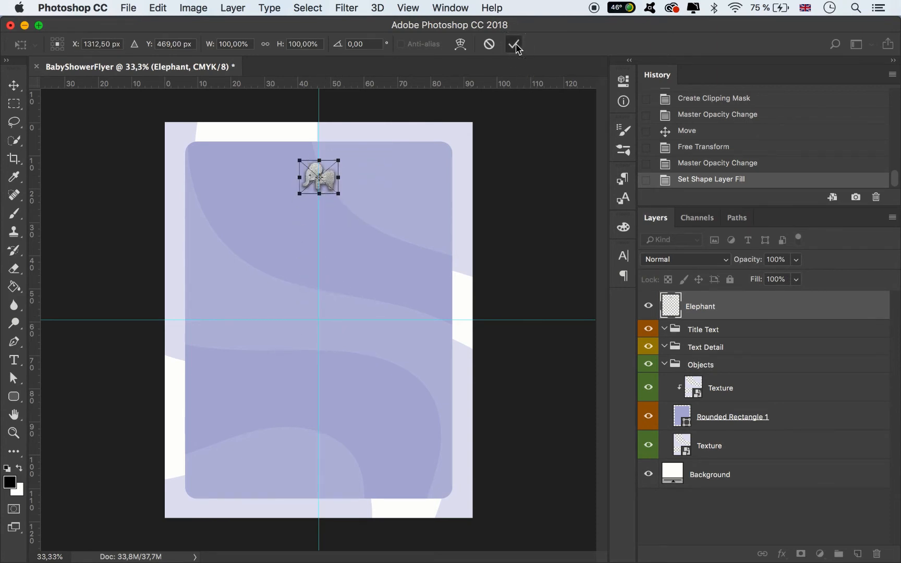
{"action": "left_click", "coordinate": [515, 45]}
- Place Object.png at 100% size flush with the page's top-right corner
{"action": "left_click", "coordinate": [144, 552]}
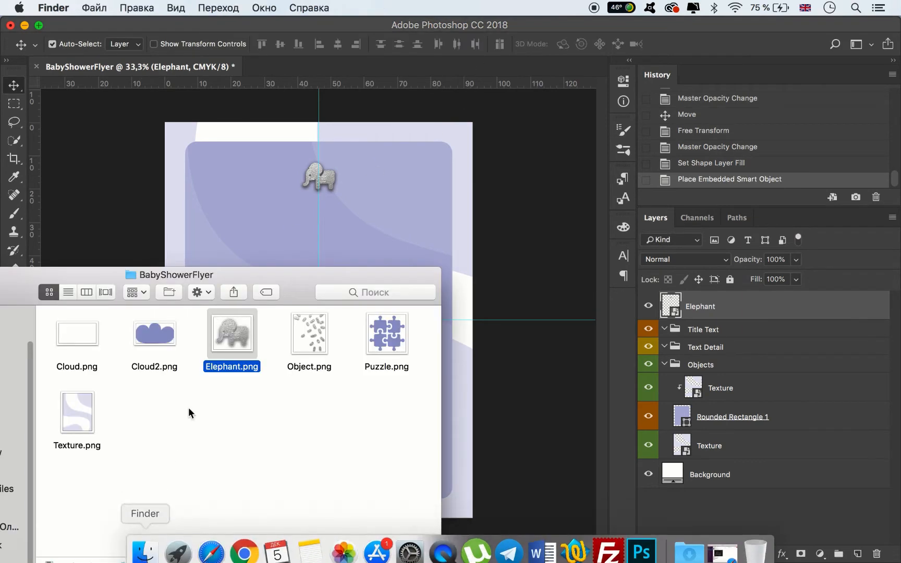
{"action": "left_click_drag", "start_coordinate": [301, 335], "coordinate": [422, 191]}
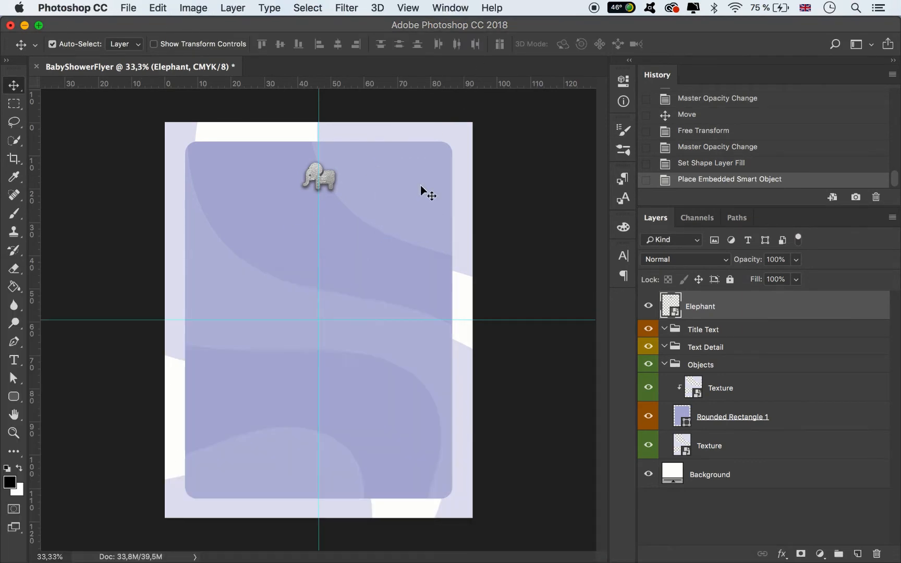
{"action": "left_click_drag", "start_coordinate": [343, 282], "coordinate": [450, 138]}
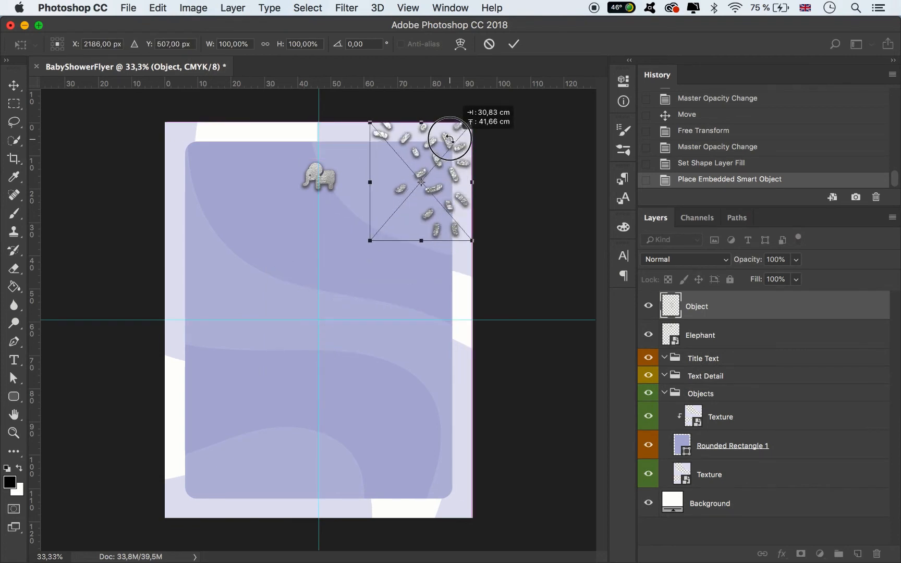
{"action": "left_click", "coordinate": [514, 43]}
- Duplicate the Object artwork, mark the right edge of the page's top-left corner area with a vertical guide, and align the copy to its right
{"action": "left_click_drag", "start_coordinate": [438, 164], "coordinate": [226, 171]}
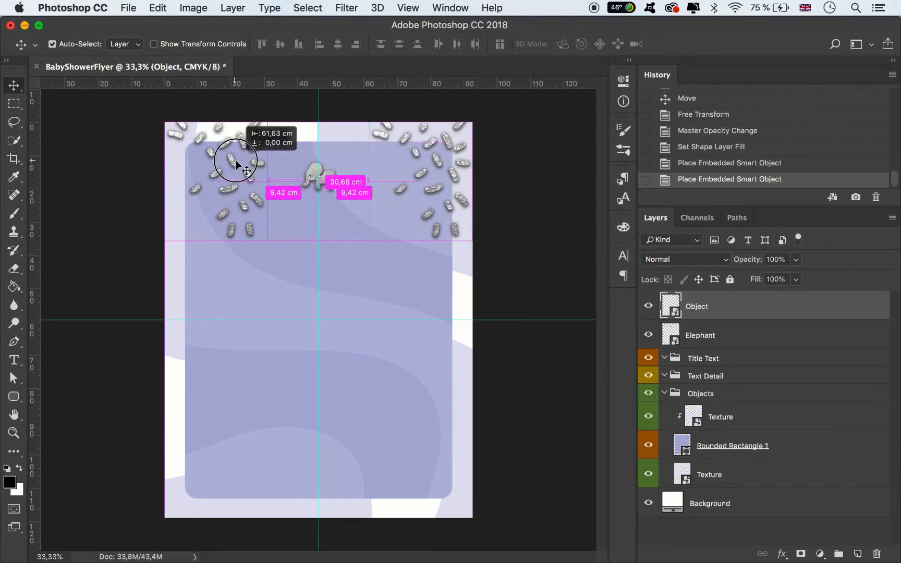
{"action": "left_click_drag", "start_coordinate": [235, 160], "coordinate": [236, 161]}
{"action": "key", "text": "super+t"}
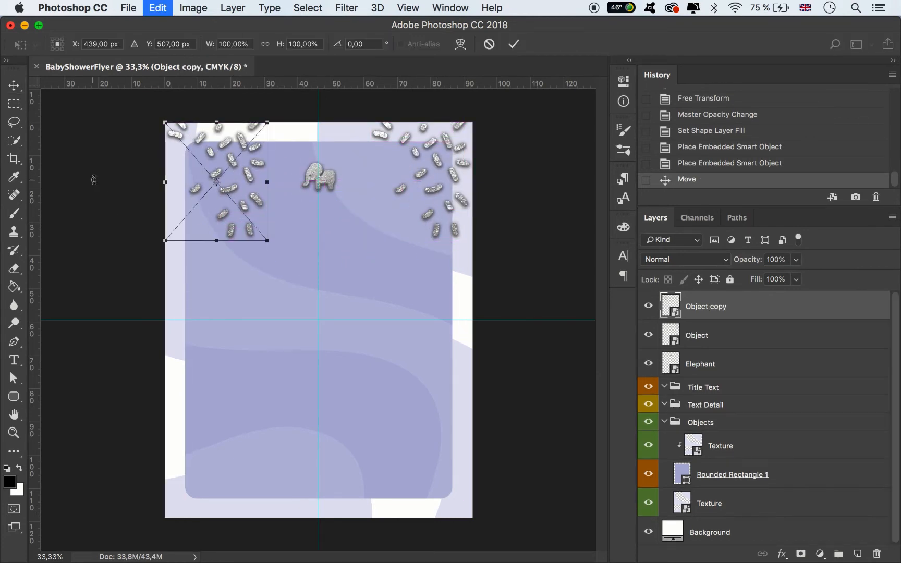
{"action": "left_click_drag", "start_coordinate": [35, 175], "coordinate": [336, 145]}
{"action": "left_click", "coordinate": [514, 44]}
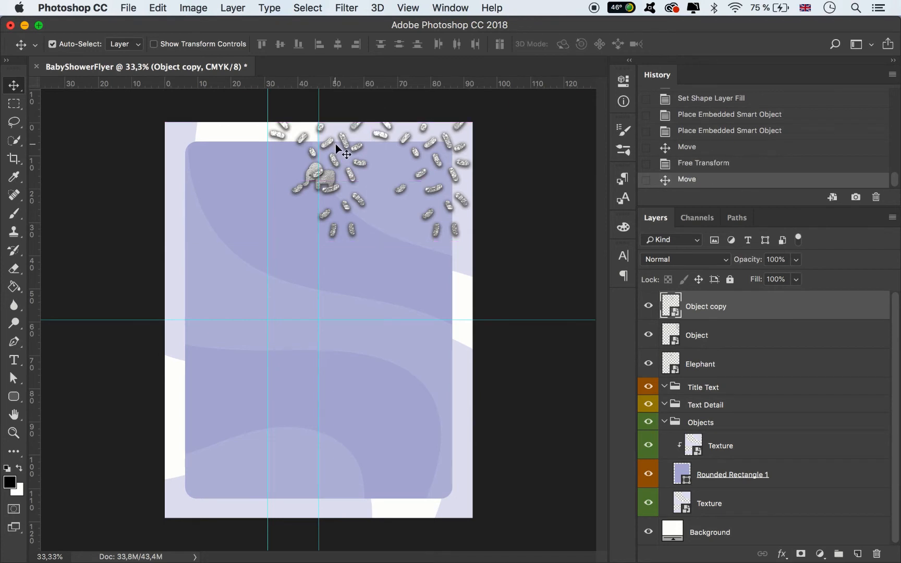
- Mirror the Object copy horizontally across the guide into the page's top-left corner and remove that guide
{"action": "key", "text": "super+t"}
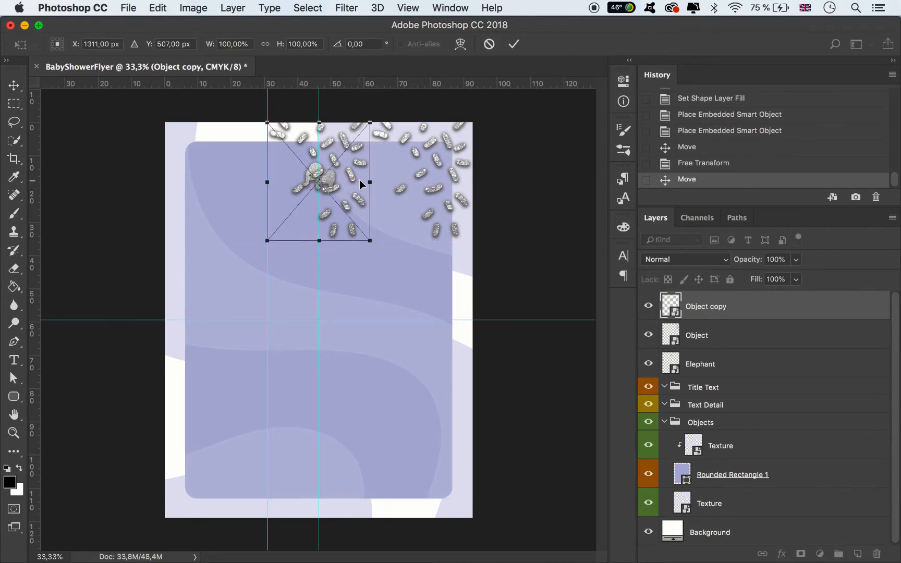
{"action": "left_click_drag", "start_coordinate": [370, 182], "coordinate": [167, 182]}
{"action": "left_click", "coordinate": [513, 43]}
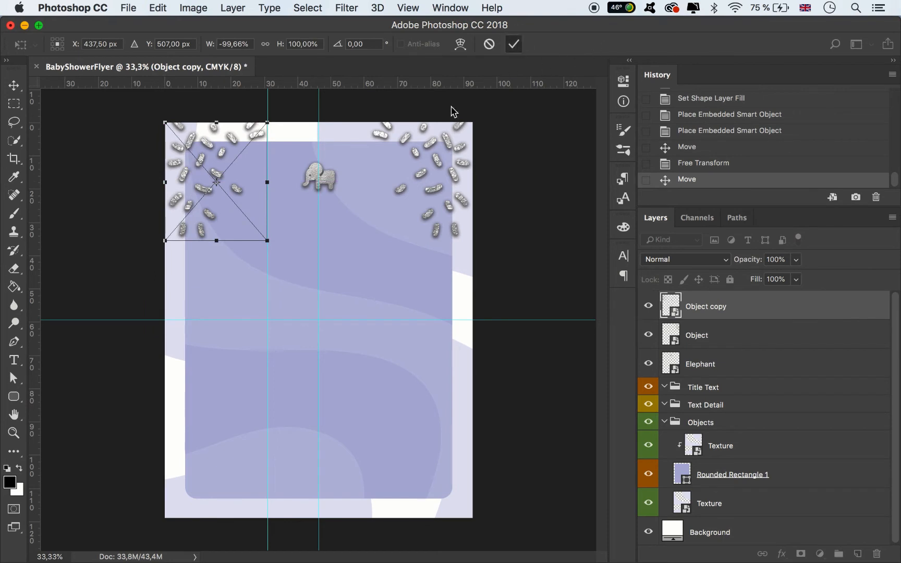
{"action": "left_click_drag", "start_coordinate": [267, 180], "coordinate": [8, 173]}
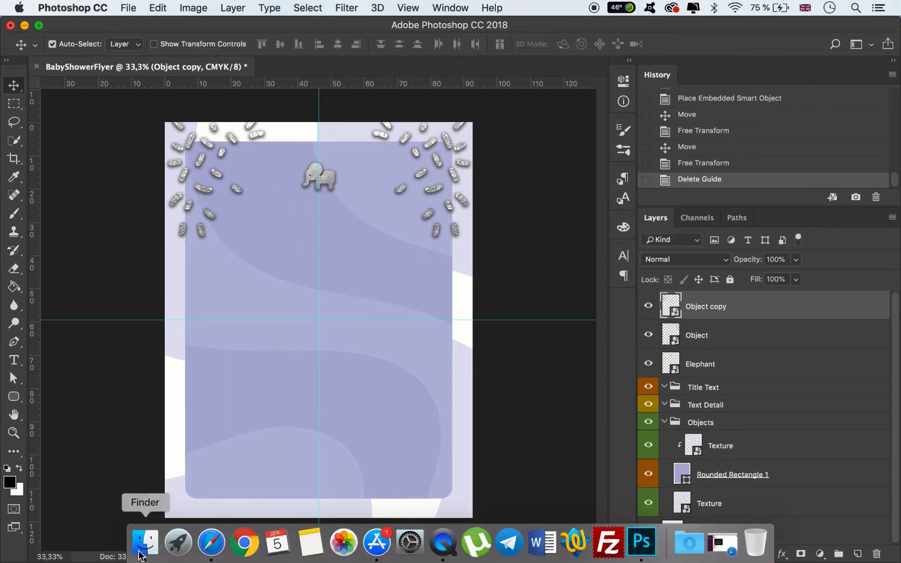
- Place Cloud2.png and position it on the right side of the lavender panel, above the horizontal guide
{"action": "left_click", "coordinate": [144, 541]}
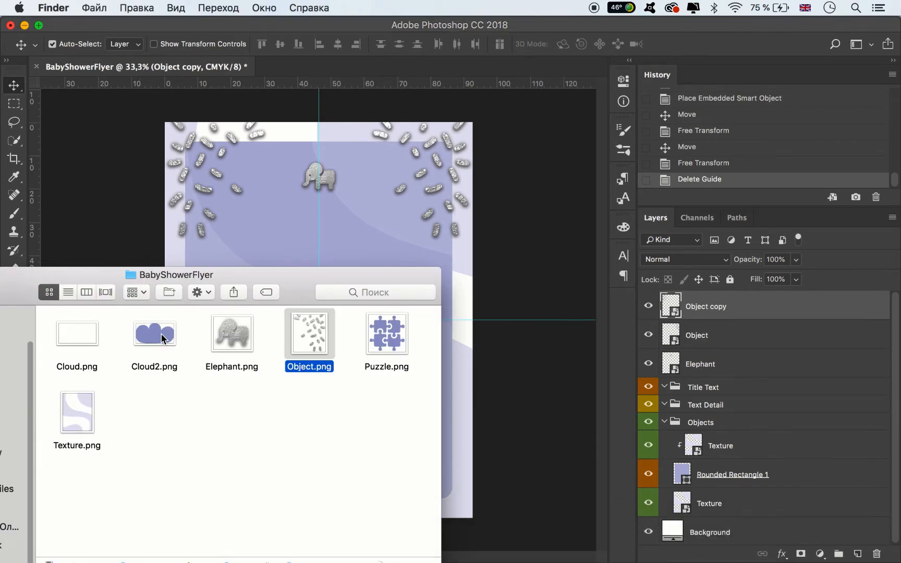
{"action": "left_click_drag", "start_coordinate": [161, 338], "coordinate": [405, 267]}
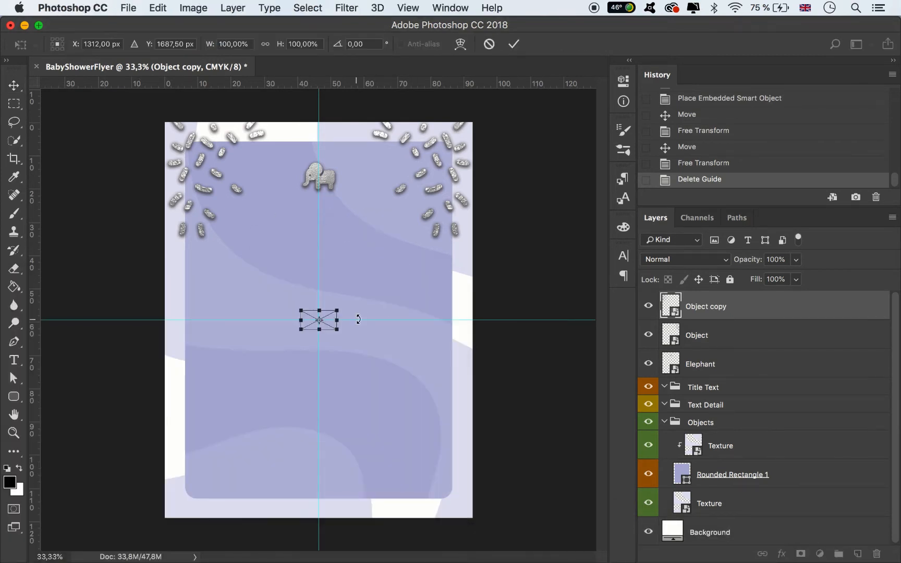
{"action": "left_click", "coordinate": [513, 44]}
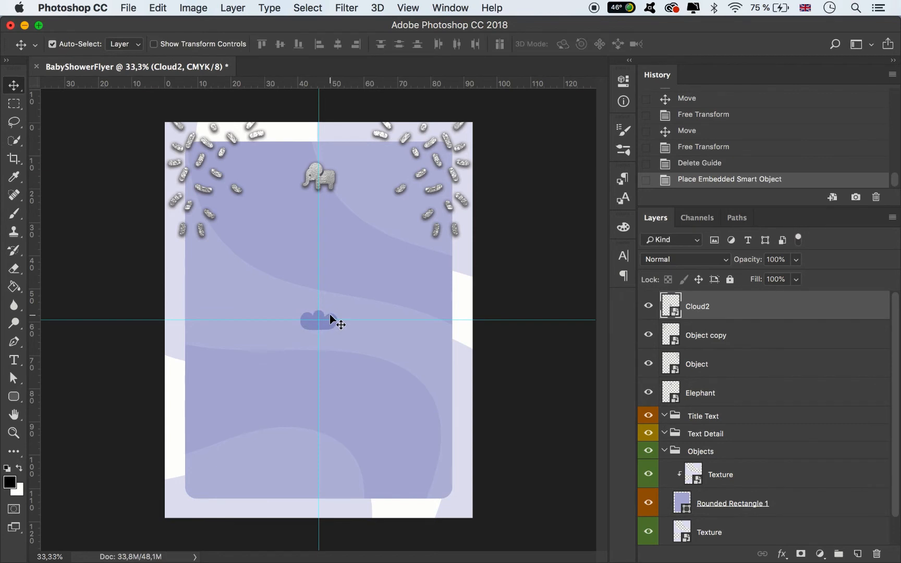
{"action": "left_click_drag", "start_coordinate": [330, 314], "coordinate": [410, 255]}
- Place Cloud.png at 100% size and position it across the lavender panel's left edge, near the horizontal guide
{"action": "left_click", "coordinate": [144, 544]}
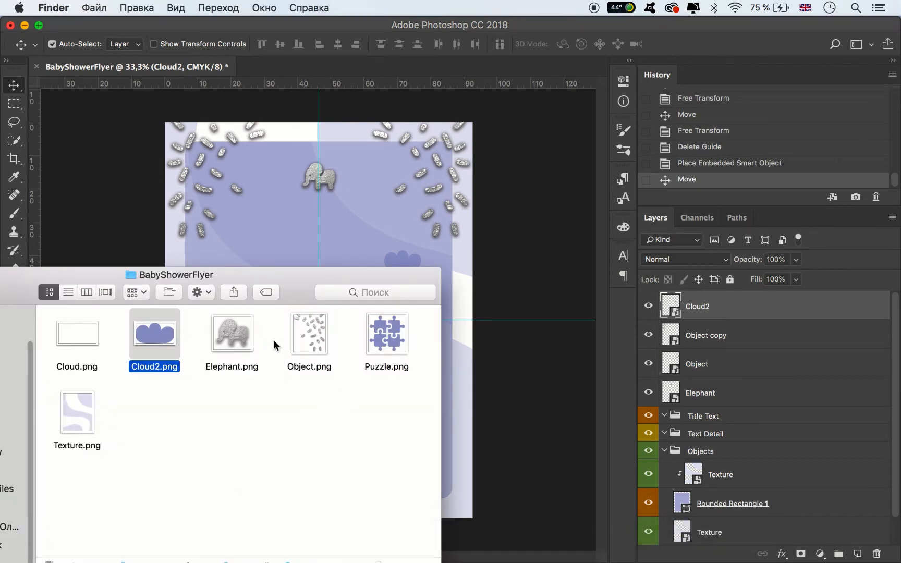
{"action": "left_click_drag", "start_coordinate": [77, 334], "coordinate": [352, 231]}
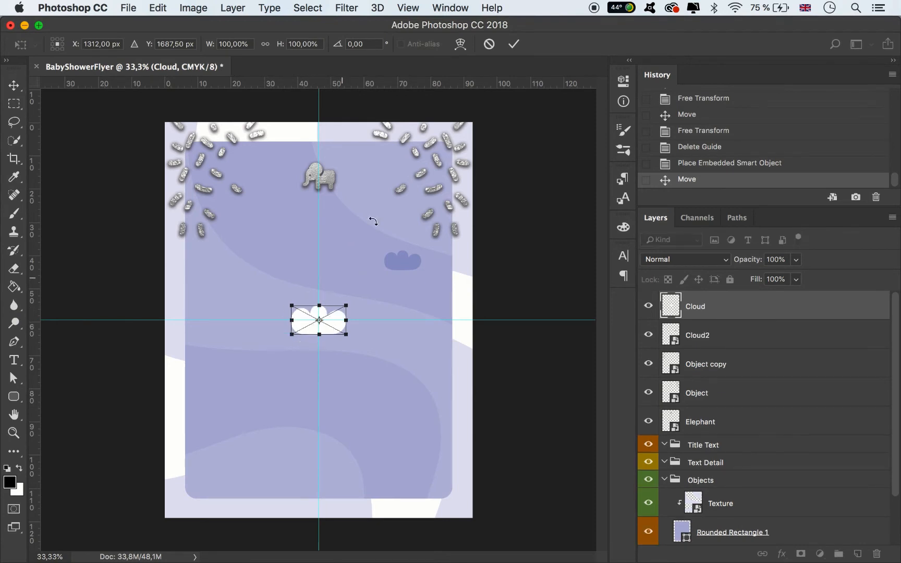
{"action": "left_click", "coordinate": [514, 44]}
- Duplicate the white cloud onto the panel's lower-right edge and scale the copy to about 59%
{"action": "left_click_drag", "start_coordinate": [310, 328], "coordinate": [433, 445]}
{"action": "key", "text": "super+t"}
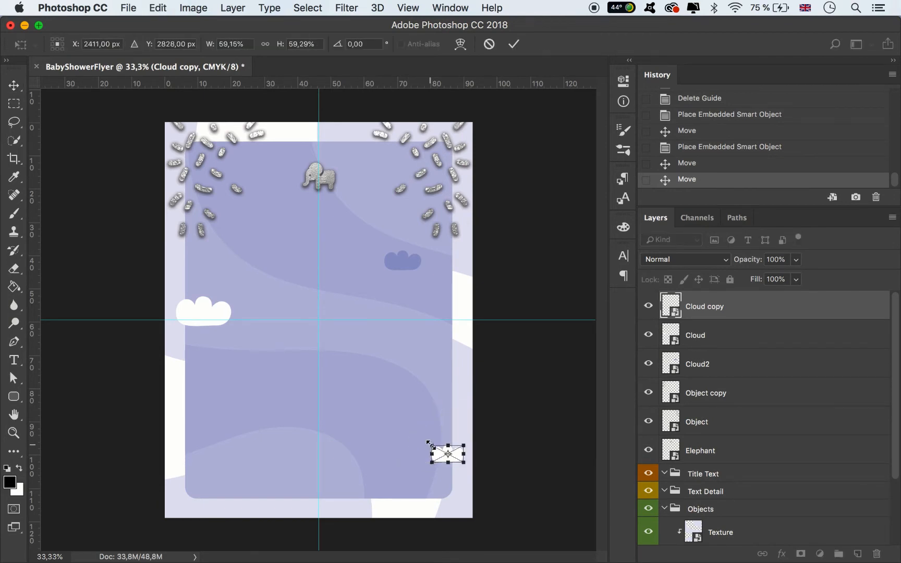
{"action": "left_click", "coordinate": [514, 44]}
- Duplicate the lower-right cloud into the panel's lower-left area and shrink the copy further
{"action": "left_click_drag", "start_coordinate": [451, 461], "coordinate": [224, 454]}
{"action": "key", "text": "super+t"}
{"action": "left_click", "coordinate": [515, 45]}
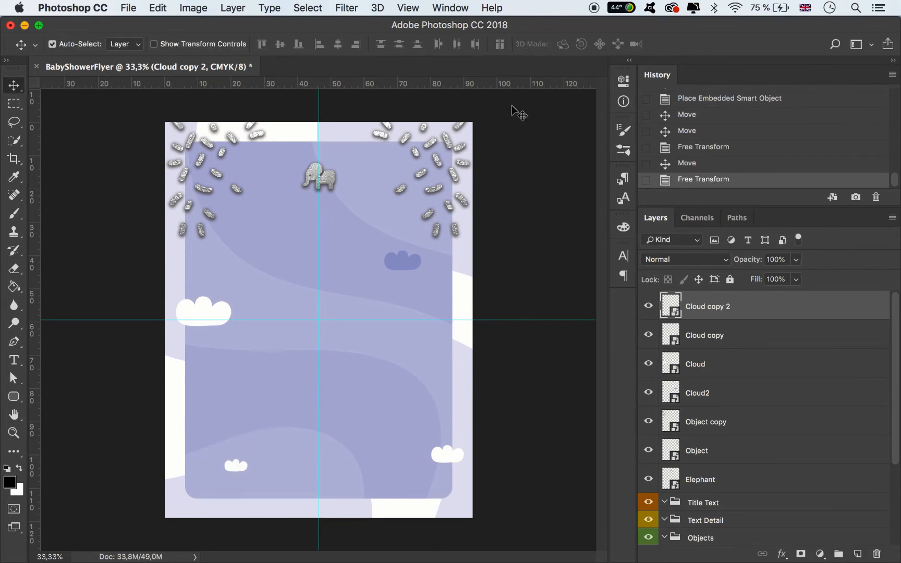
- Duplicate the blue Cloud2 artwork over the large white cloud's lower-right corner and bring the copy to the top of the layer stack
{"action": "left_click", "coordinate": [412, 271]}
{"action": "left_click_drag", "start_coordinate": [413, 271], "coordinate": [223, 326]}
{"action": "left_click_drag", "start_coordinate": [748, 387], "coordinate": [754, 300]}
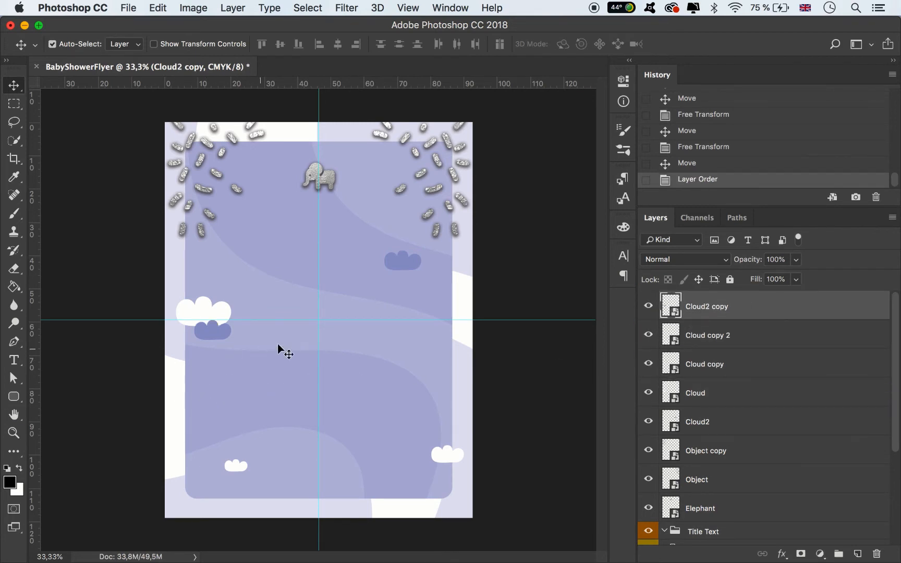
{"action": "left_click_drag", "start_coordinate": [230, 330], "coordinate": [225, 327]}
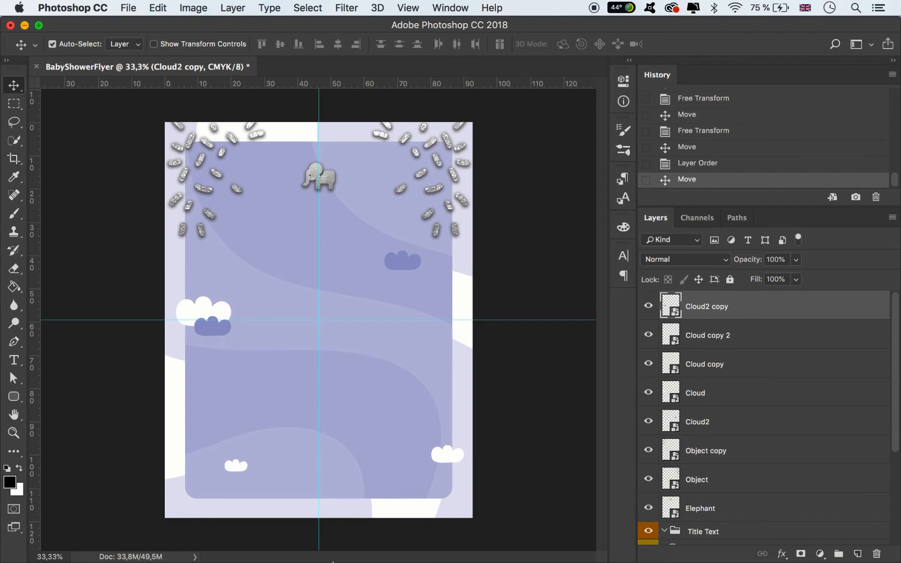
- Place Puzzle.png at 100% size and position it over the page's lower-right corner
{"action": "mouse_move", "coordinate": [211, 559]}
{"action": "left_click", "coordinate": [145, 543]}
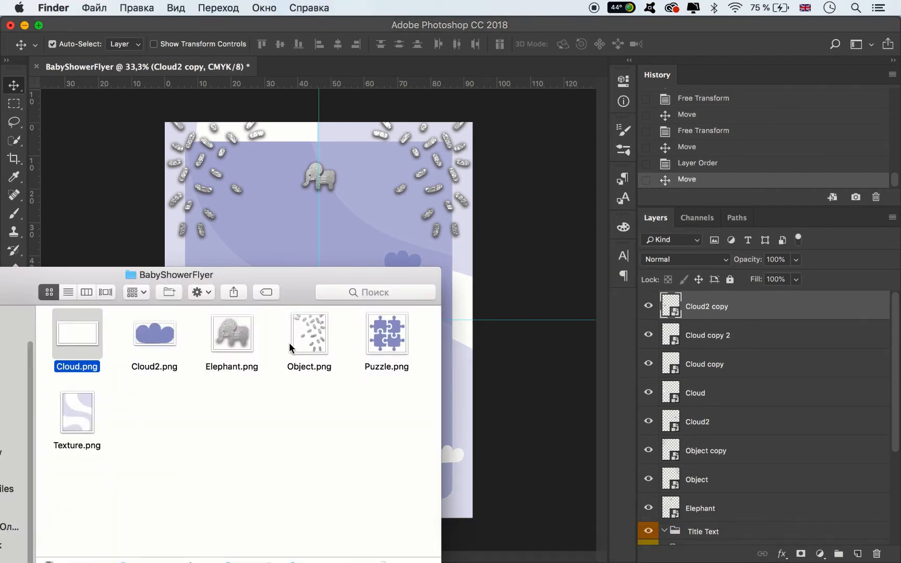
{"action": "left_click", "coordinate": [383, 337]}
{"action": "left_click_drag", "start_coordinate": [383, 337], "coordinate": [358, 215]}
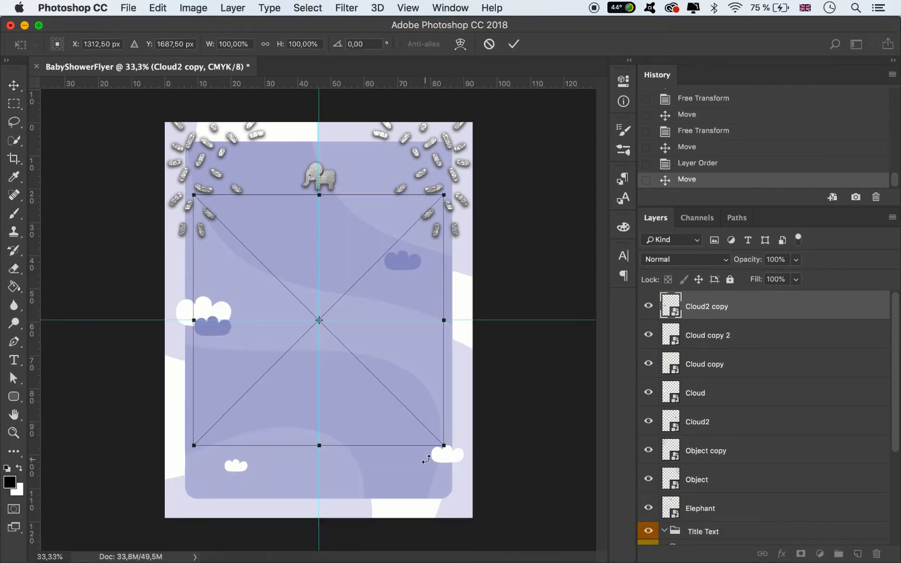
{"action": "left_click_drag", "start_coordinate": [396, 394], "coordinate": [463, 478]}
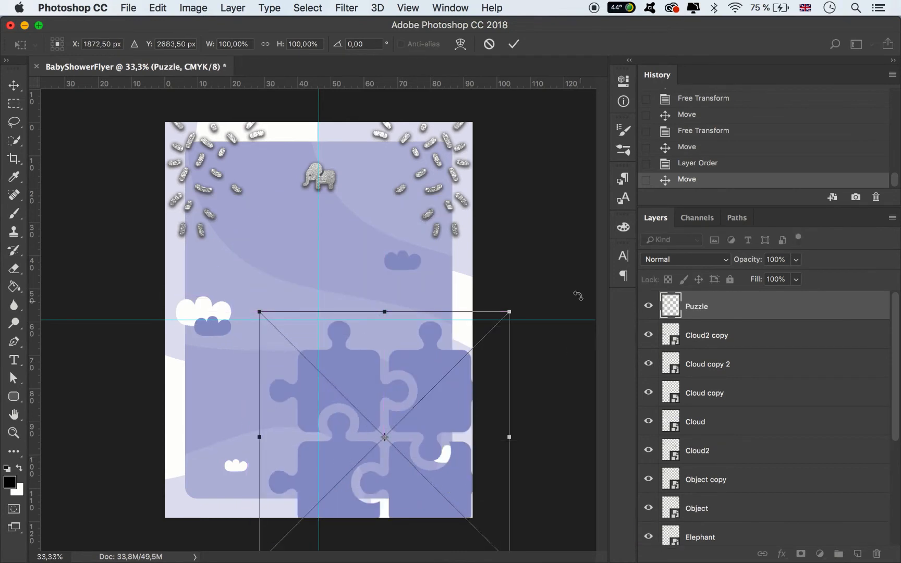
- Rotate the puzzle about 24.3° clockwise and move its layer into the Objects group, clipped to the rounded rectangle above Texture
{"action": "left_click_drag", "start_coordinate": [579, 296], "coordinate": [666, 344]}
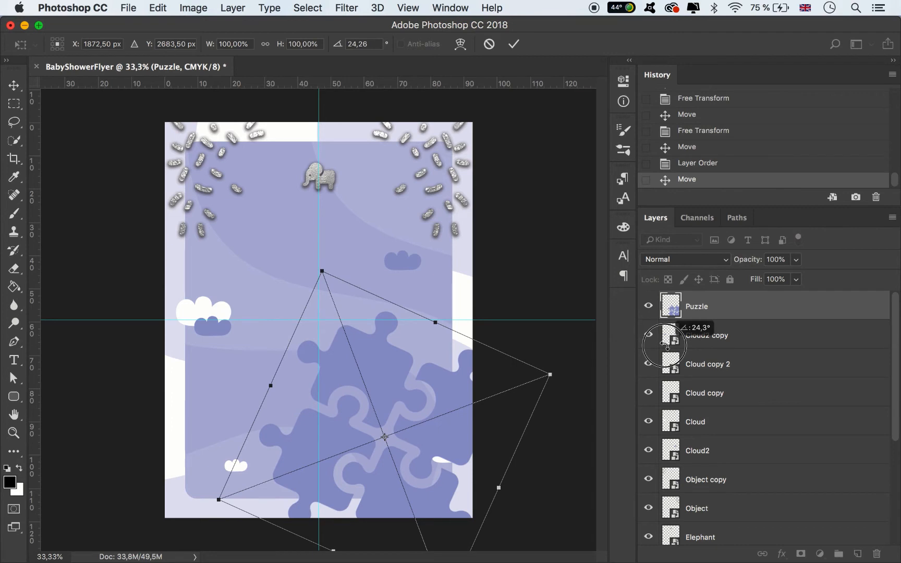
{"action": "left_click", "coordinate": [515, 43]}
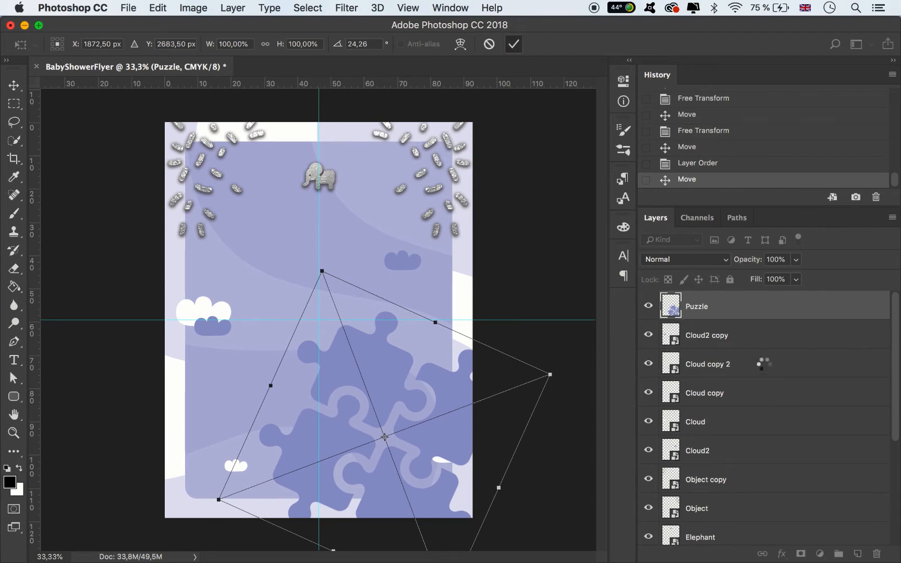
{"action": "left_click_drag", "start_coordinate": [741, 313], "coordinate": [747, 413]}
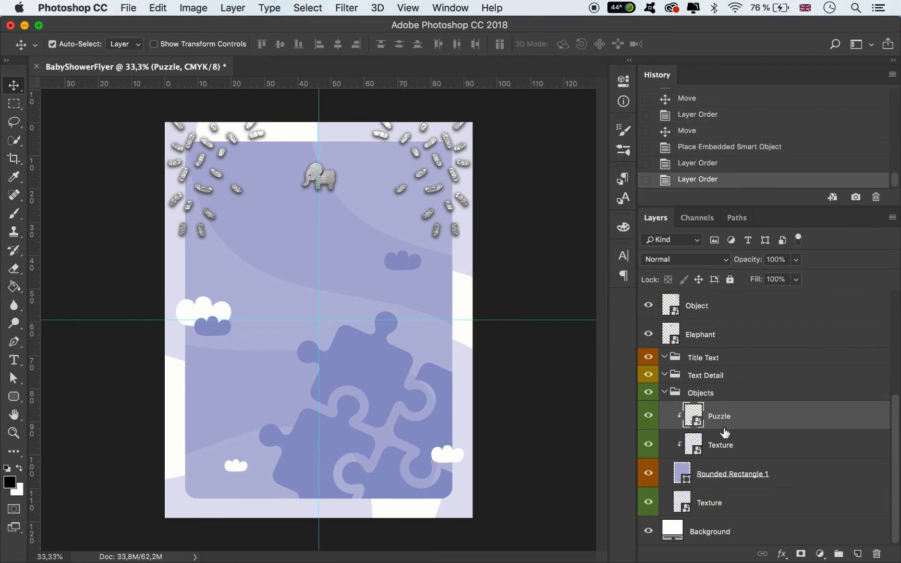
- Rename the Rounded Rectangle 1 layer as Rounded Rectangle and give it a green color label
{"action": "double_click", "coordinate": [754, 475]}
{"action": "key", "text": "Right"}
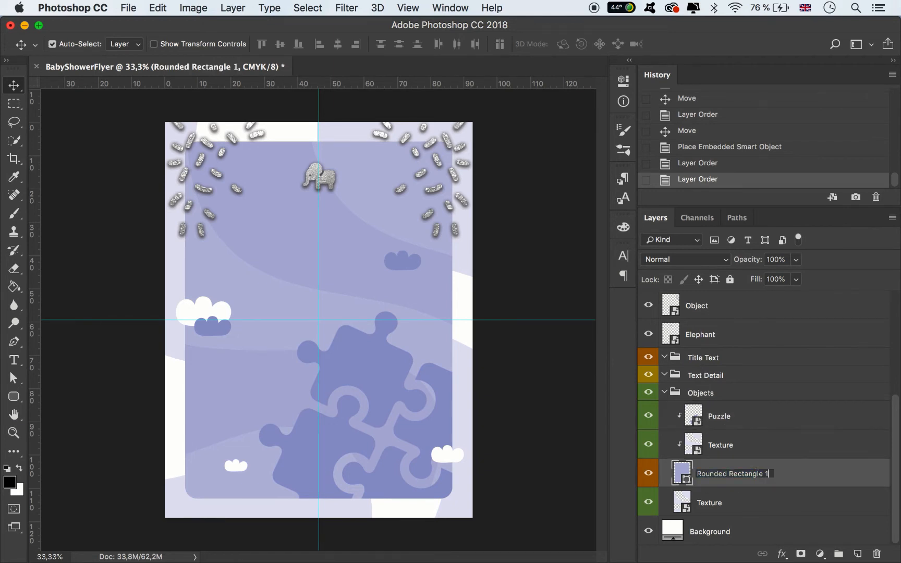
{"action": "key", "text": "Return"}
{"action": "right_click", "coordinate": [647, 482]}
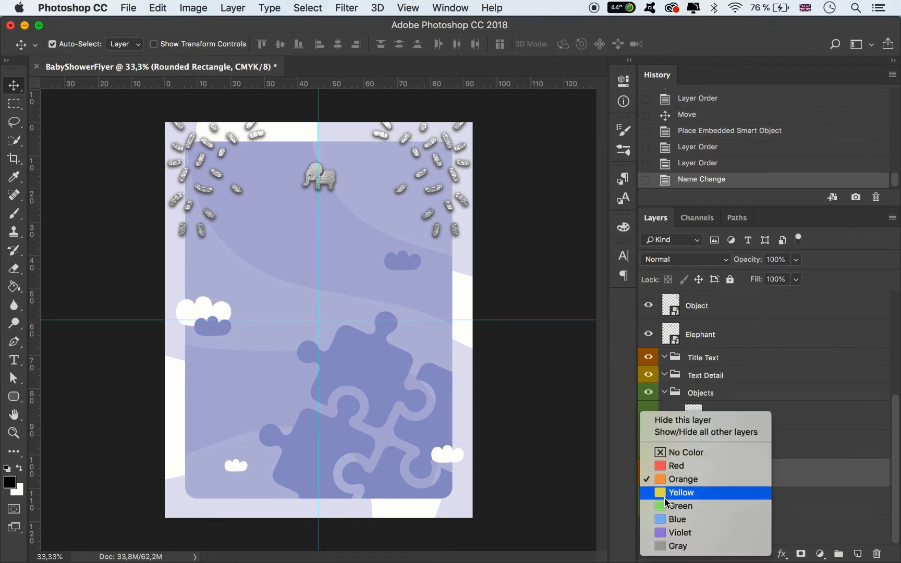
{"action": "left_click", "coordinate": [683, 506]}
- Move all layers from Elephant up to Cloud2 copy into the Objects group, above Puzzle
{"action": "left_click", "coordinate": [714, 338]}
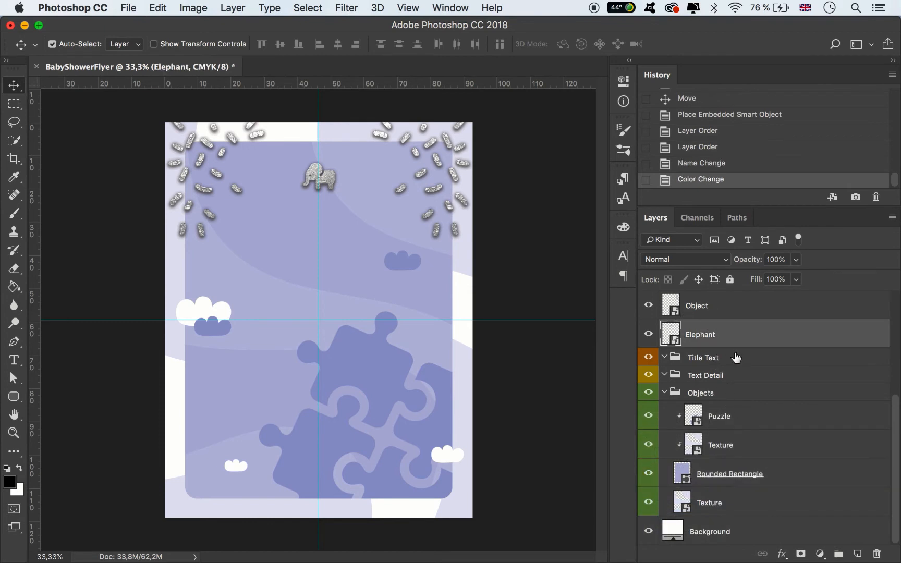
{"action": "scroll", "coordinate": [728, 352], "scroll_direction": "up", "scroll_amount": 5}
{"action": "left_click", "coordinate": [708, 307], "text": "shift"}
{"action": "scroll", "coordinate": [744, 470], "scroll_direction": "down", "scroll_amount": 2}
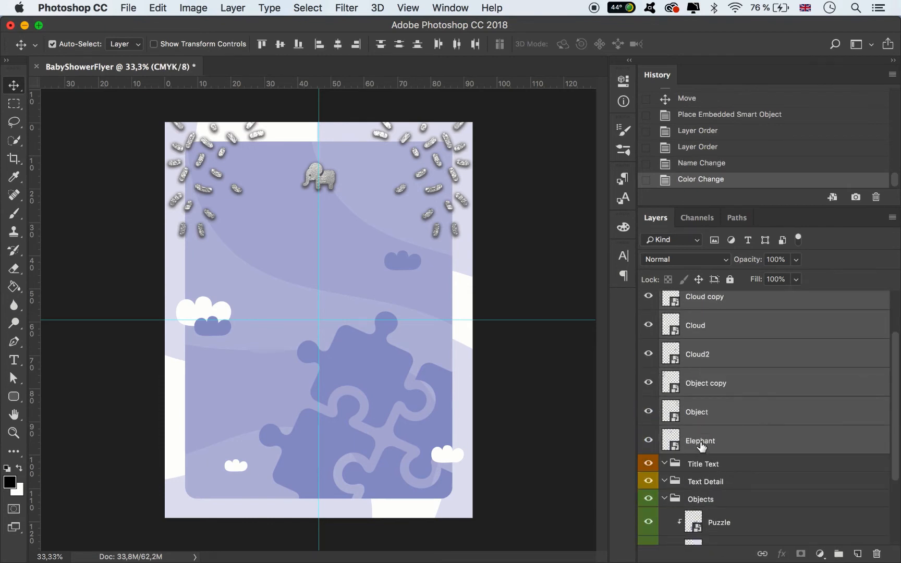
{"action": "left_click_drag", "start_coordinate": [702, 446], "coordinate": [724, 505]}
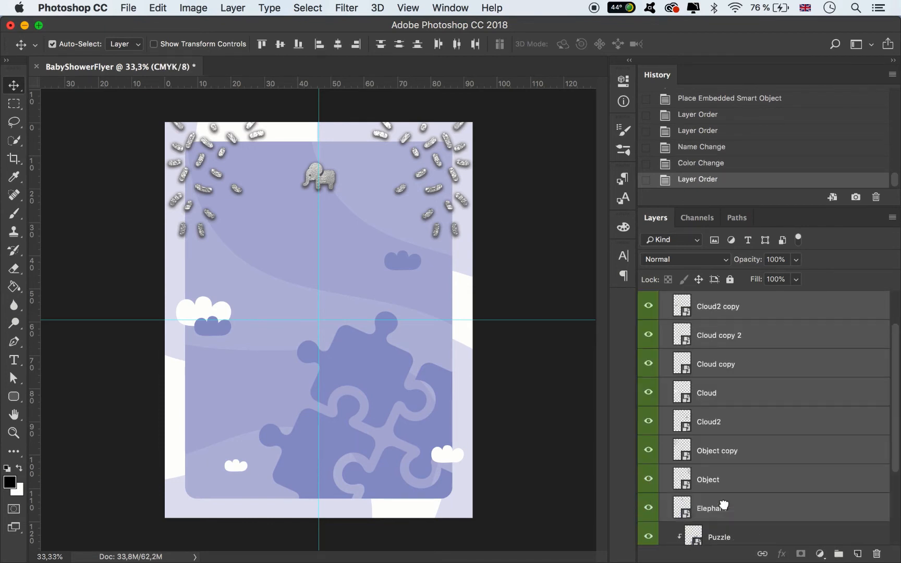
- Rename the Object copy layer as Object
{"action": "left_click", "coordinate": [708, 480]}
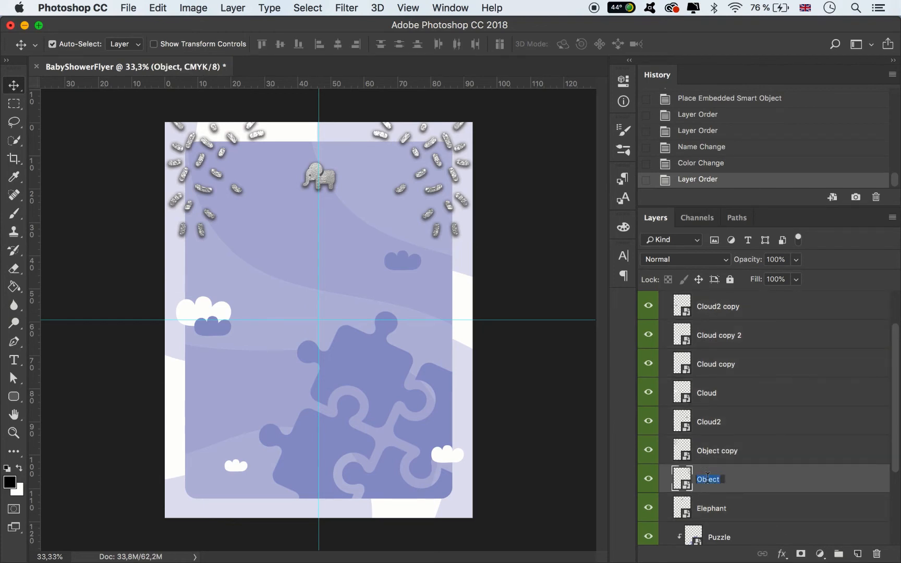
{"action": "double_click", "coordinate": [716, 450]}
{"action": "key", "text": "Right"}
{"action": "key", "text": "BackSpace"}
{"action": "key", "text": "BackSpace"}
{"action": "key", "text": "BackSpace"}
{"action": "key", "text": "BackSpace"}
{"action": "key", "text": "BackSpace"}
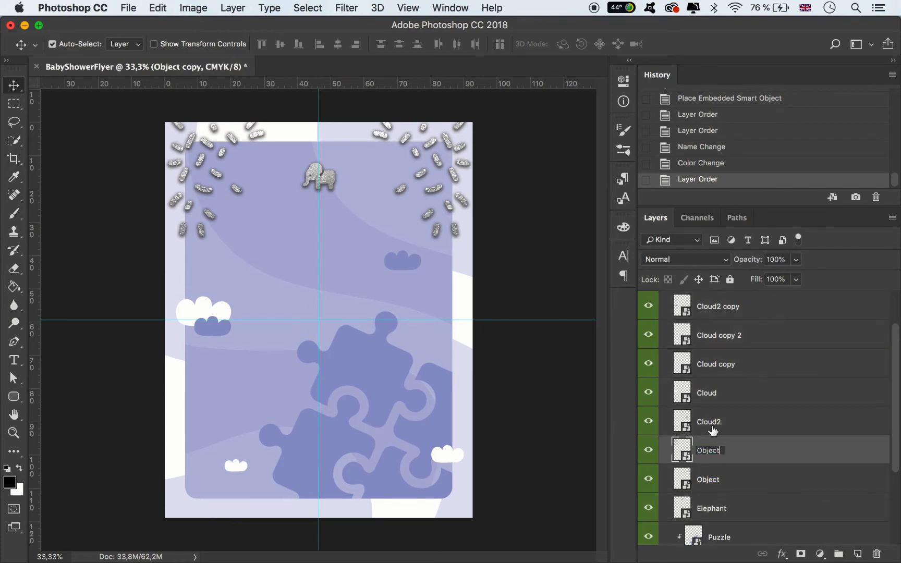
- Rename the Cloud2 layer as Cloud
{"action": "double_click", "coordinate": [709, 394]}
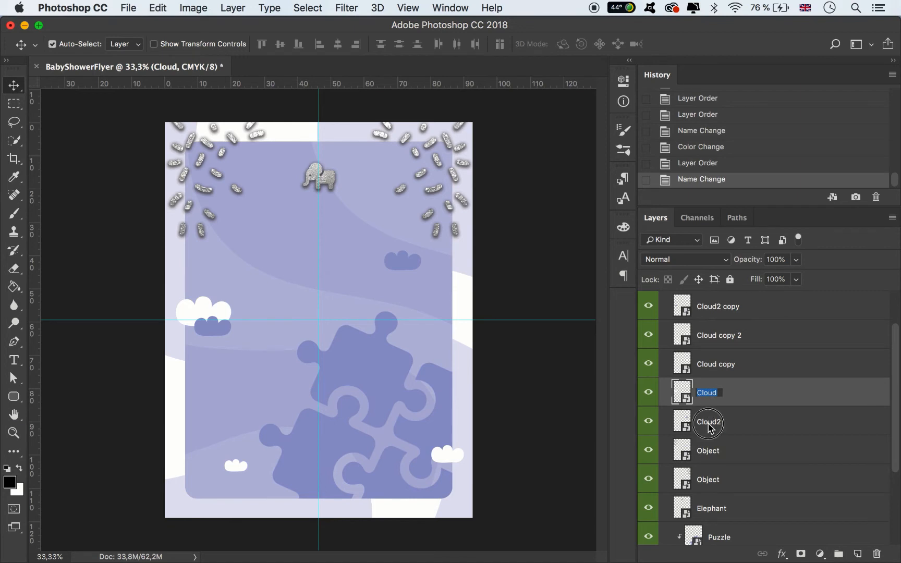
{"action": "double_click", "coordinate": [709, 422]}
{"action": "key", "text": "Right"}
{"action": "key", "text": "BackSpace"}
- Rename the Cloud copy and Cloud copy 2 layers as Cloud
{"action": "double_click", "coordinate": [717, 364]}
{"action": "double_click", "coordinate": [716, 336]}
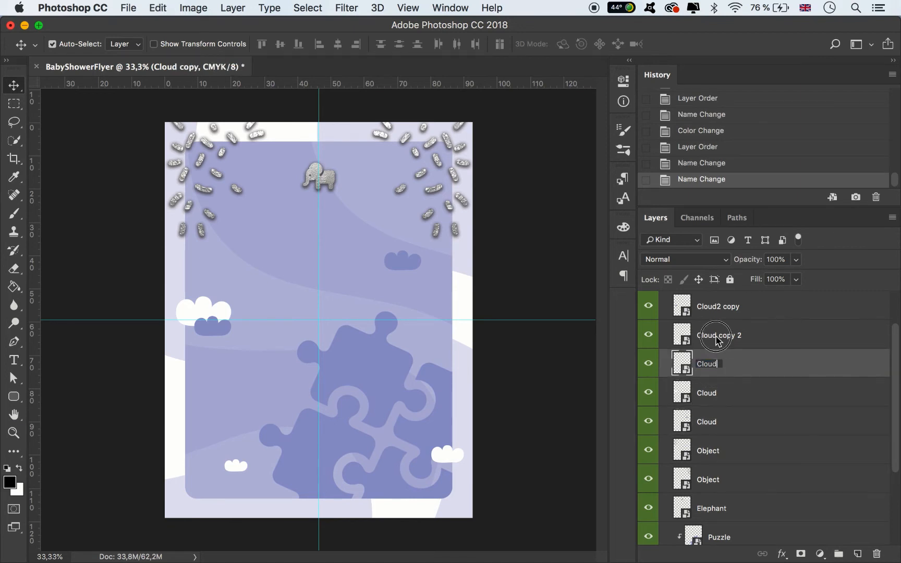
{"action": "key", "text": "Right"}
{"action": "key", "text": "BackSpace"}
{"action": "key", "text": "BackSpace"}
{"action": "key", "text": "BackSpace"}
{"action": "key", "text": "BackSpace"}
{"action": "key", "text": "BackSpace"}
{"action": "key", "text": "BackSpace"}
{"action": "key", "text": "BackSpace"}
{"action": "key", "text": "Return"}
{"action": "scroll", "coordinate": [730, 374], "scroll_direction": "up", "scroll_amount": 1}
- Rename the Cloud2 copy layer as Cloud and collapse the Objects group
{"action": "double_click", "coordinate": [718, 336]}
{"action": "key", "text": "Right"}
{"action": "key", "text": "BackSpace"}
{"action": "key", "text": "BackSpace"}
{"action": "key", "text": "BackSpace"}
{"action": "key", "text": "BackSpace"}
{"action": "key", "text": "BackSpace"}
{"action": "key", "text": "BackSpace"}
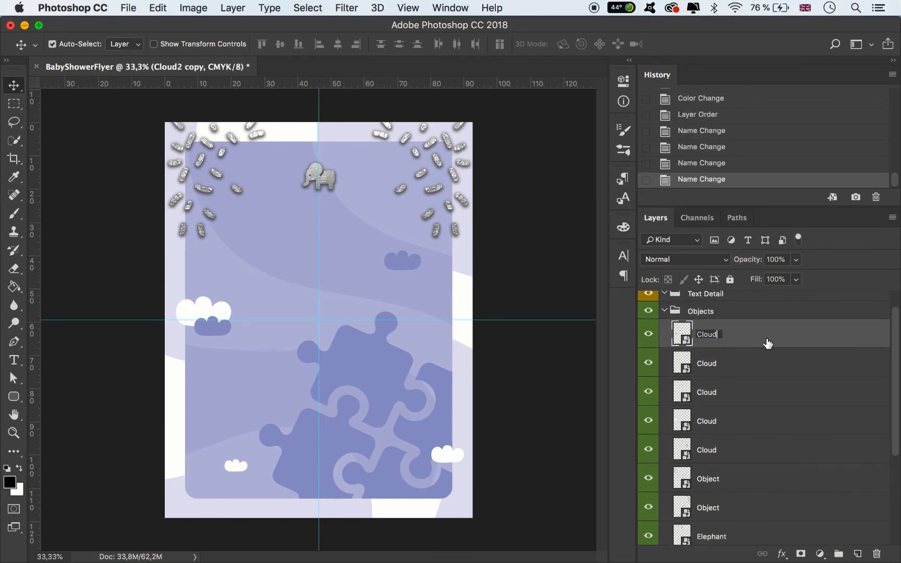
{"action": "key", "text": "Return"}
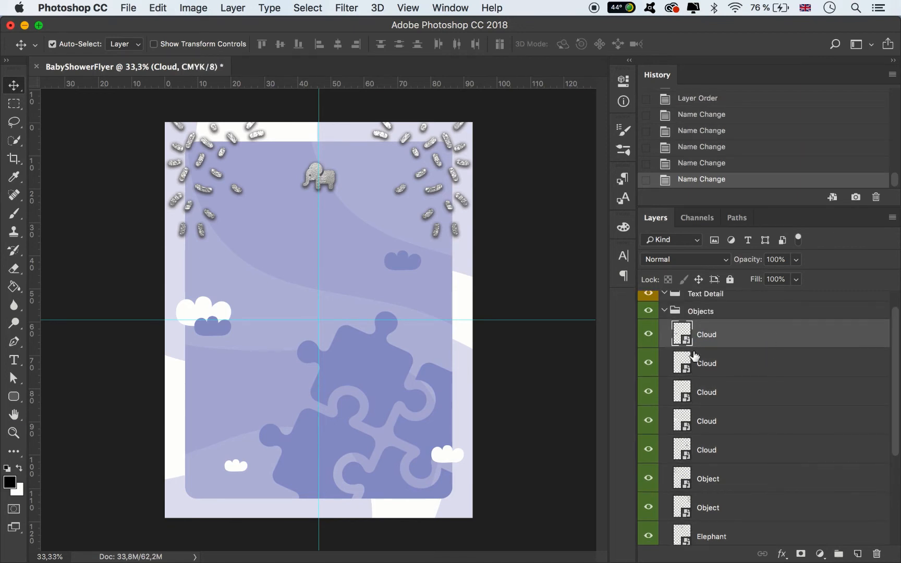
{"action": "left_click", "coordinate": [665, 310]}
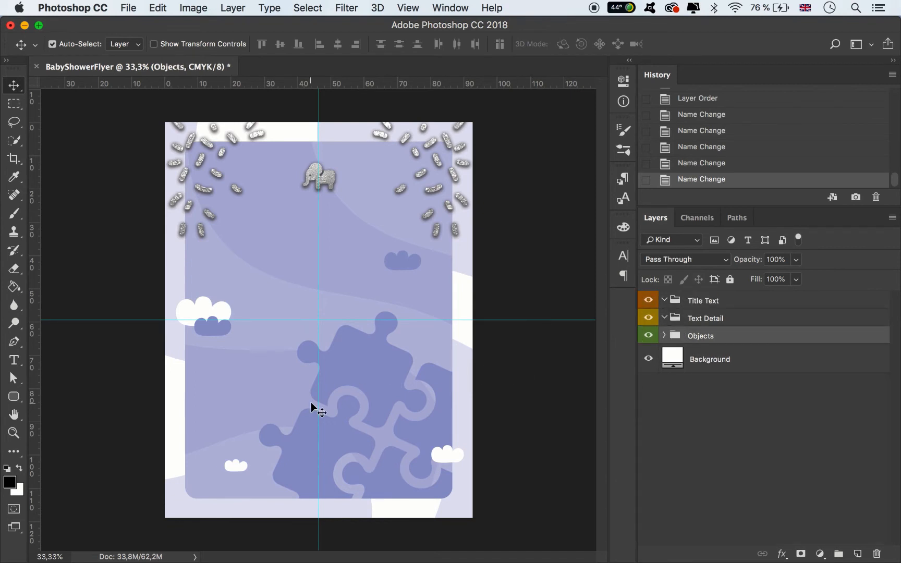
- Move the small lower-left cloud slightly up and draw a rounded rectangle about 1343 × 205 px near the panel's bottom edge
{"action": "left_click", "coordinate": [13, 396]}
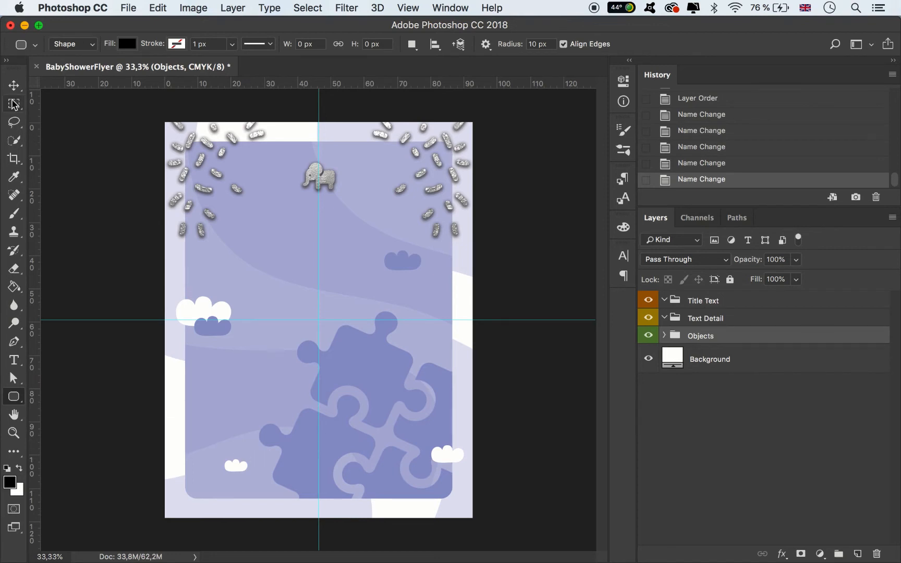
{"action": "left_click", "coordinate": [14, 86]}
{"action": "left_click_drag", "start_coordinate": [231, 469], "coordinate": [394, 482]}
{"action": "key", "text": "u"}
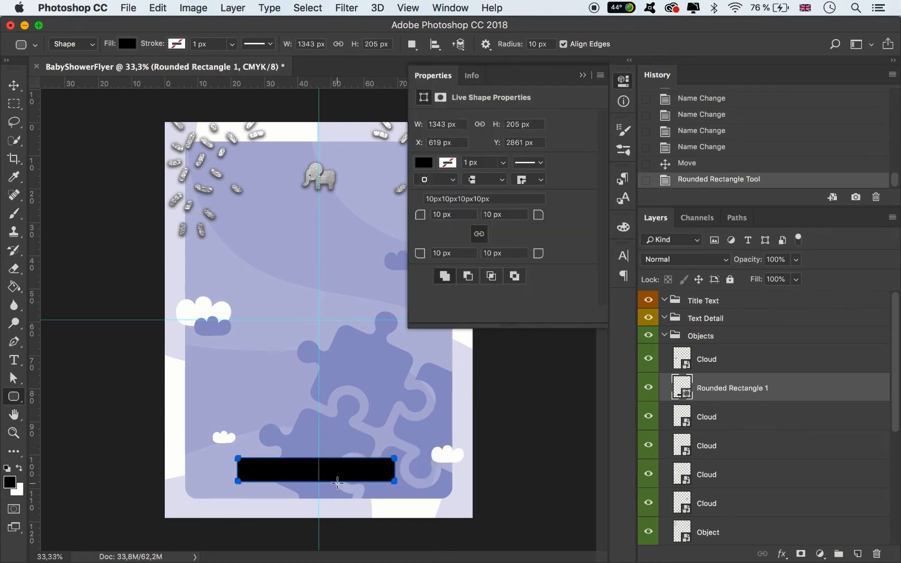
- Set all corner radii of the new bar to 40 px and fill it with white
{"action": "double_click", "coordinate": [438, 215]}
{"action": "key", "text": "Return"}
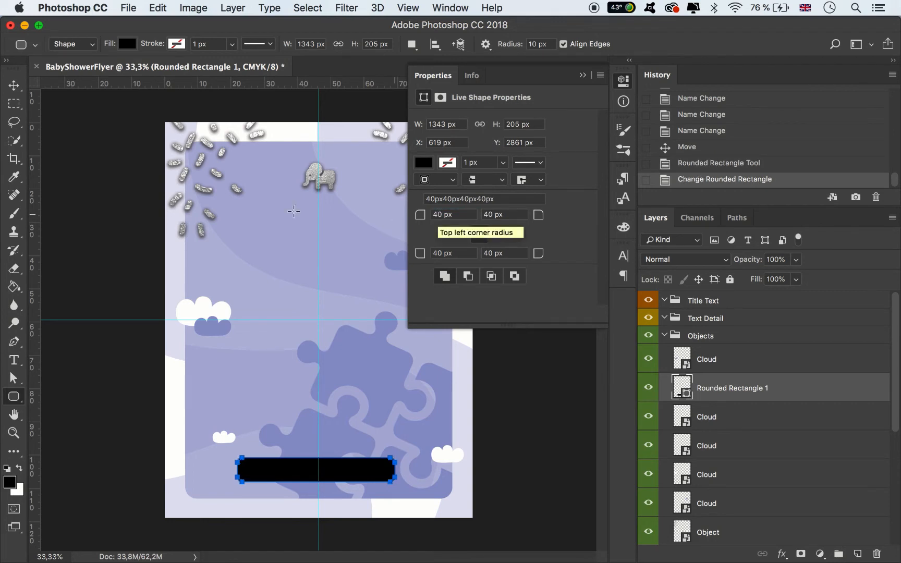
{"action": "left_click", "coordinate": [433, 163]}
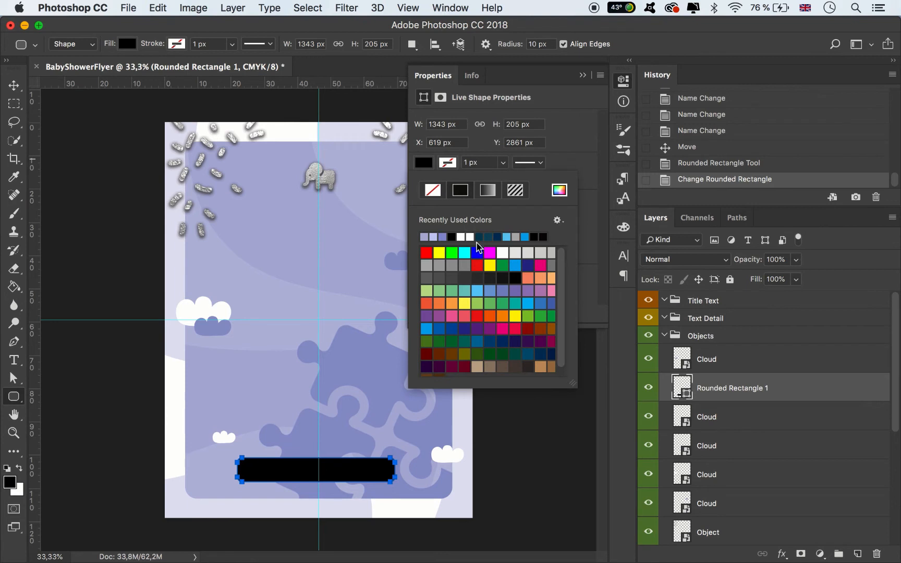
{"action": "left_click", "coordinate": [461, 237]}
- Center the white bar on the vertical guide and increase all its corner radii, trying 60 px before settling on 70 px
{"action": "left_click", "coordinate": [14, 85]}
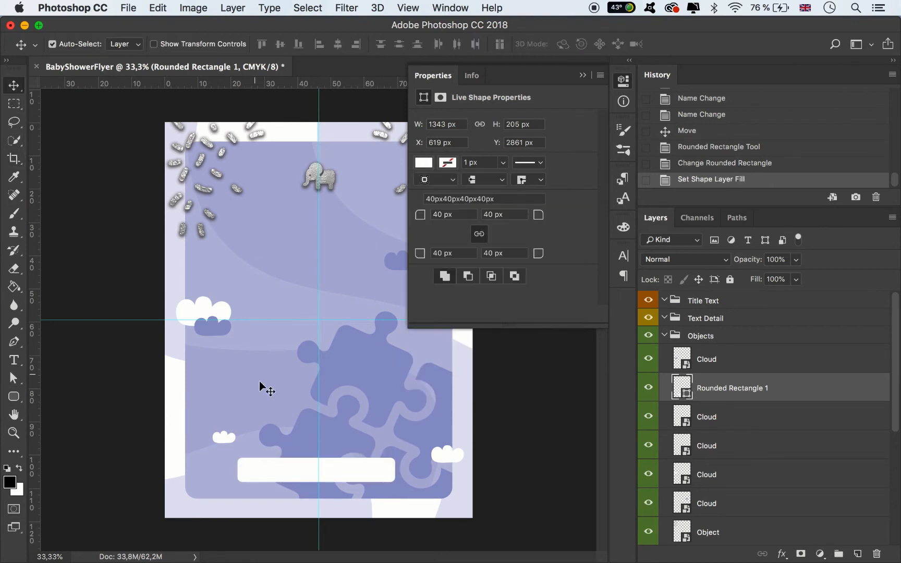
{"action": "left_click_drag", "start_coordinate": [354, 462], "coordinate": [357, 463]}
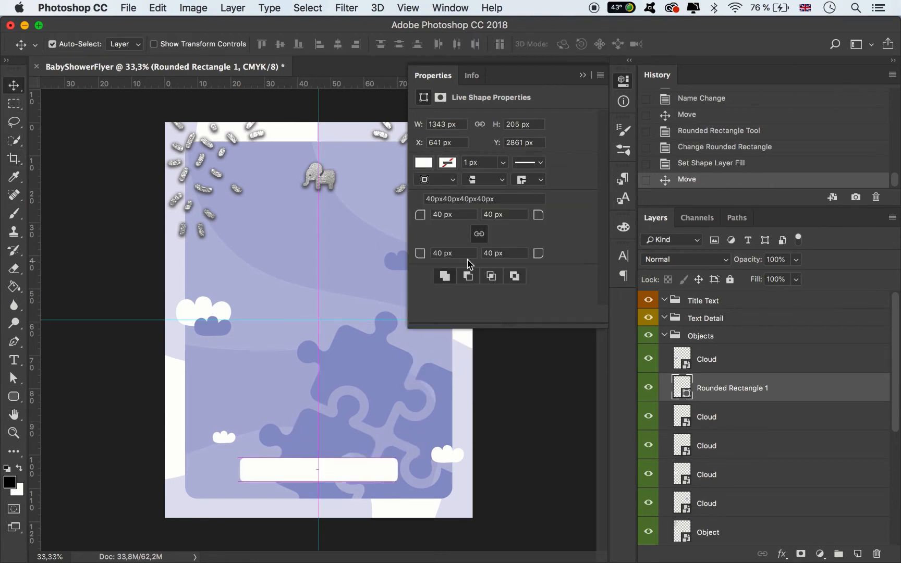
{"action": "left_click", "coordinate": [437, 214]}
{"action": "type", "text": "60"}
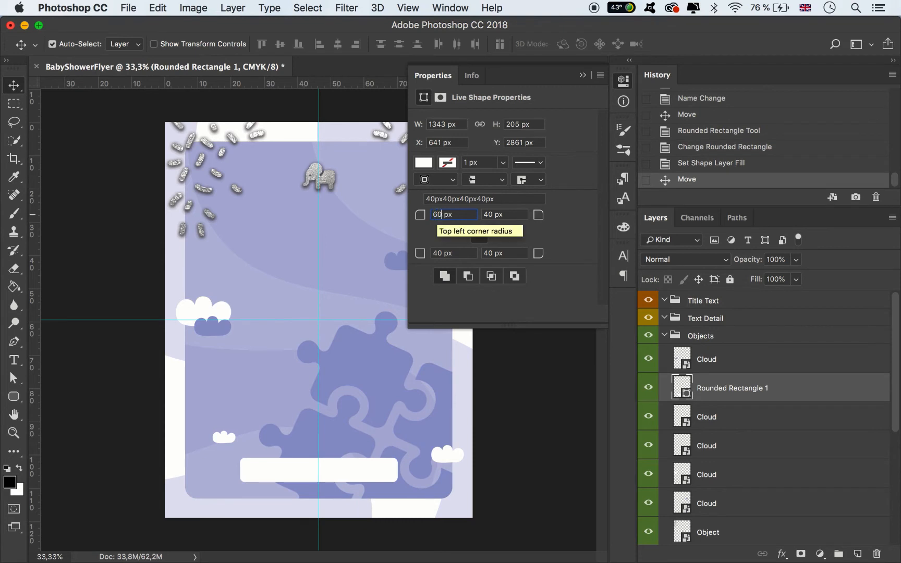
{"action": "key", "text": "Return"}
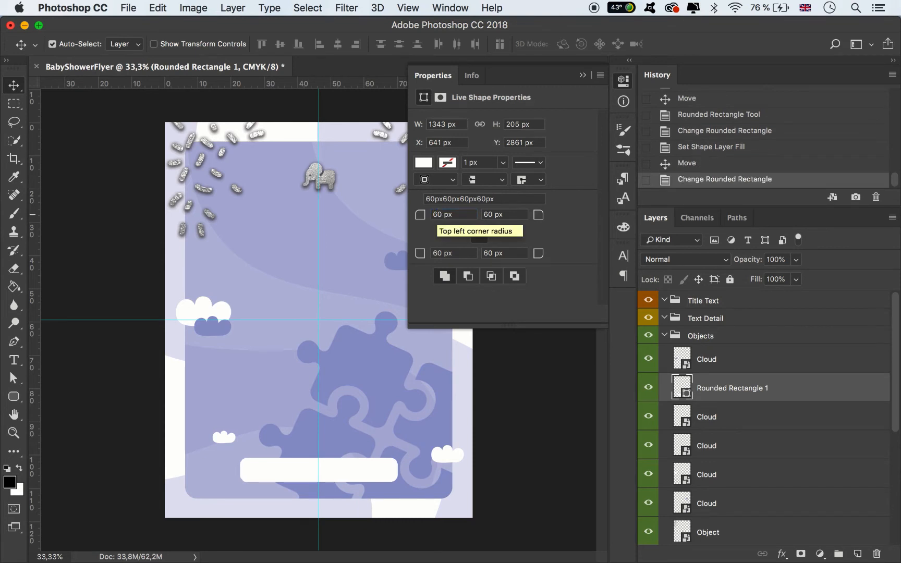
{"action": "type", "text": "70"}
{"action": "key", "text": "Return"}
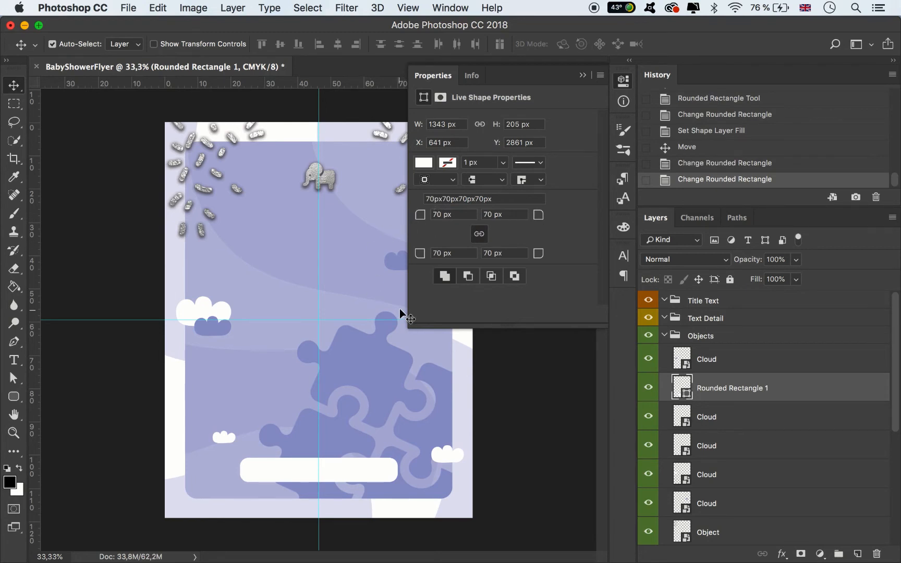
- Add a text layer reading IT'S A BOY in the upper part of the lavender panel
{"action": "left_click", "coordinate": [16, 360]}
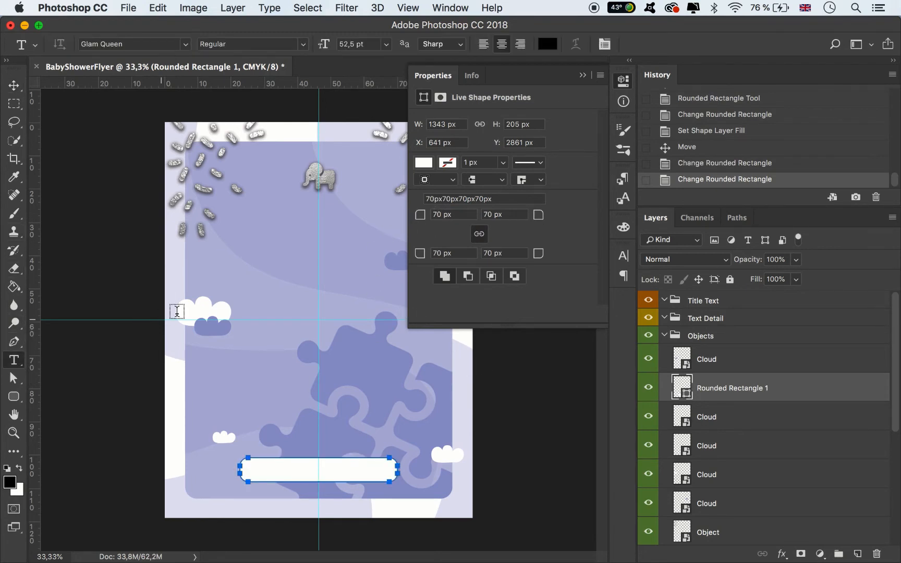
{"action": "left_click", "coordinate": [265, 281]}
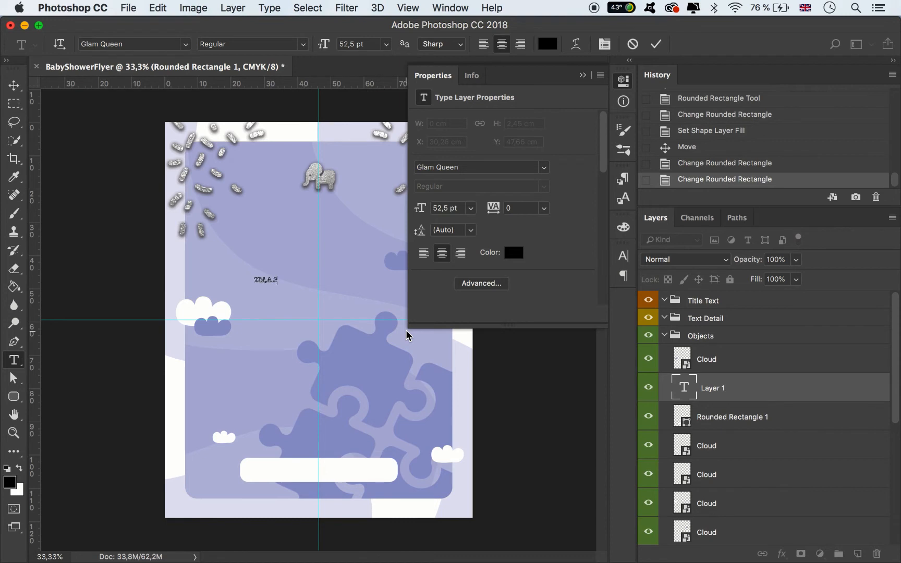
{"action": "key", "text": "super+a"}
{"action": "left_click", "coordinate": [656, 45]}
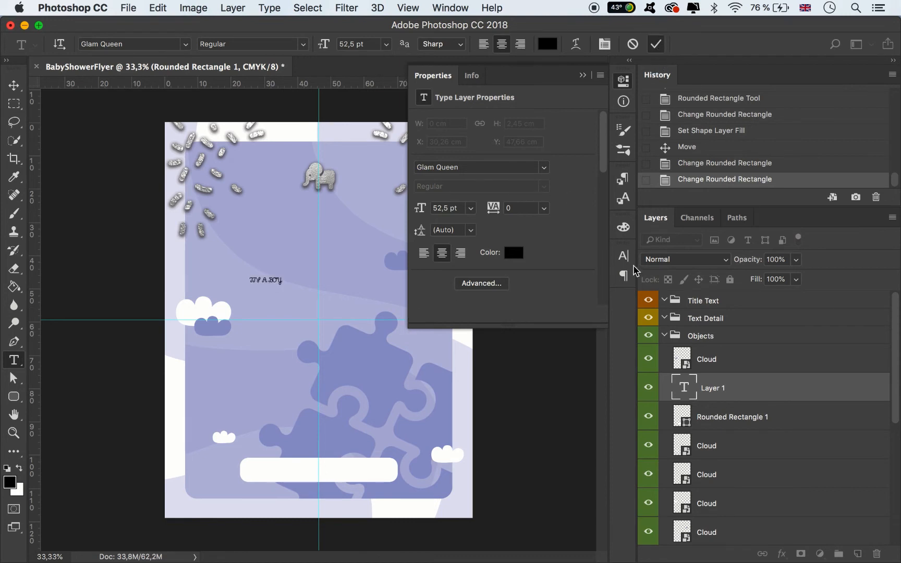
- Set the font of the IT'S A BOY text to ARCO Regular
{"action": "left_click", "coordinate": [624, 256]}
{"action": "left_click", "coordinate": [524, 272]}
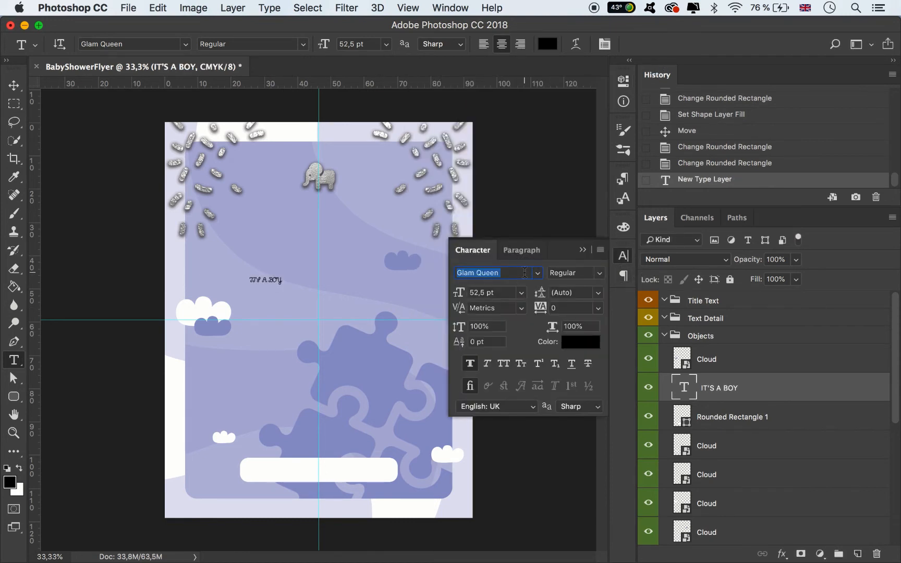
{"action": "type", "text": "ARCO"}
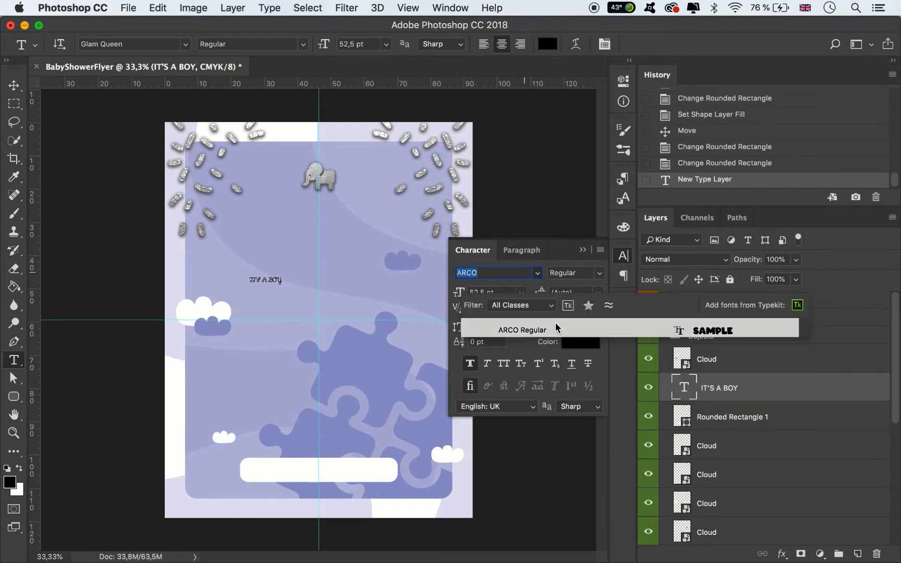
{"action": "left_click", "coordinate": [556, 328]}
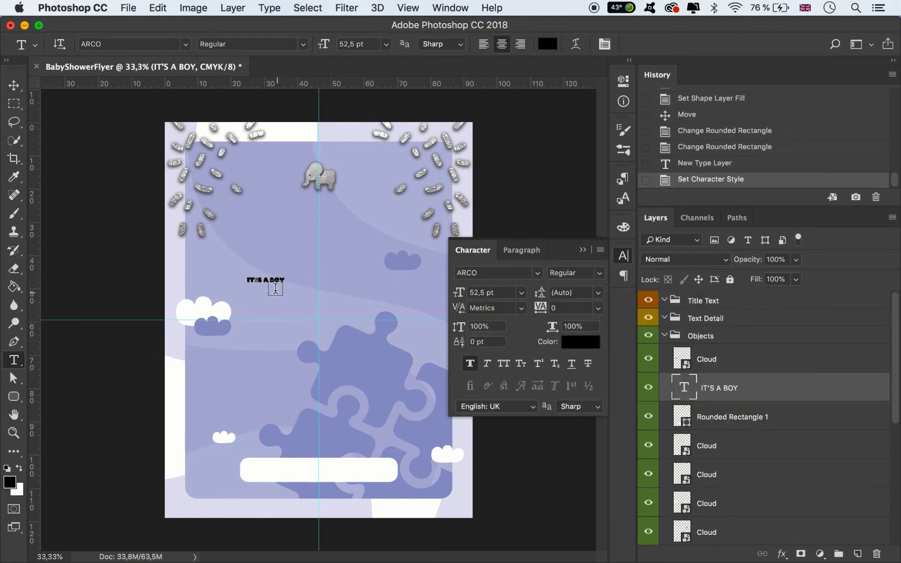
- Recolor the IT'S A BOY text to dark blue #4f5a9e, starting from a shade sampled from the puzzle artwork
{"action": "left_click", "coordinate": [257, 277]}
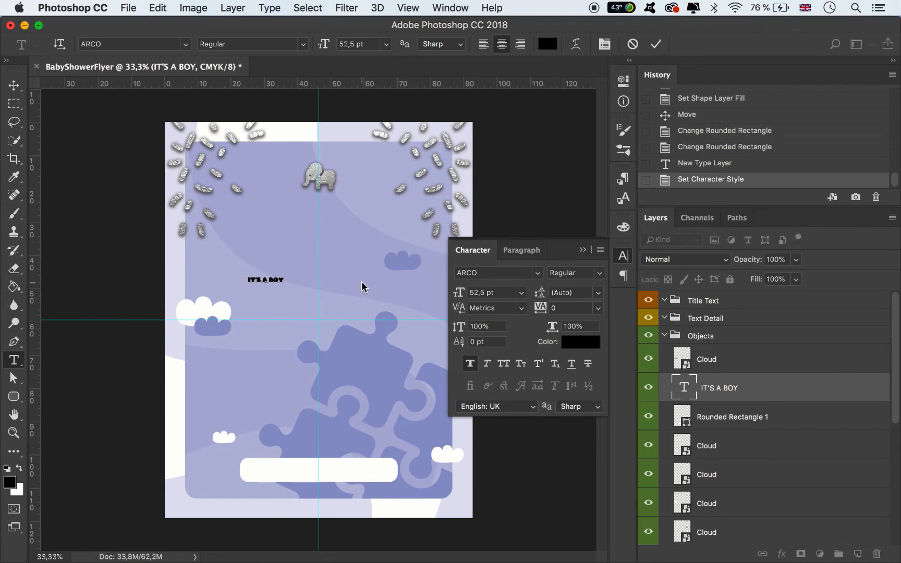
{"action": "key", "text": "super+a"}
{"action": "left_click", "coordinate": [564, 343]}
{"action": "left_click", "coordinate": [382, 374]}
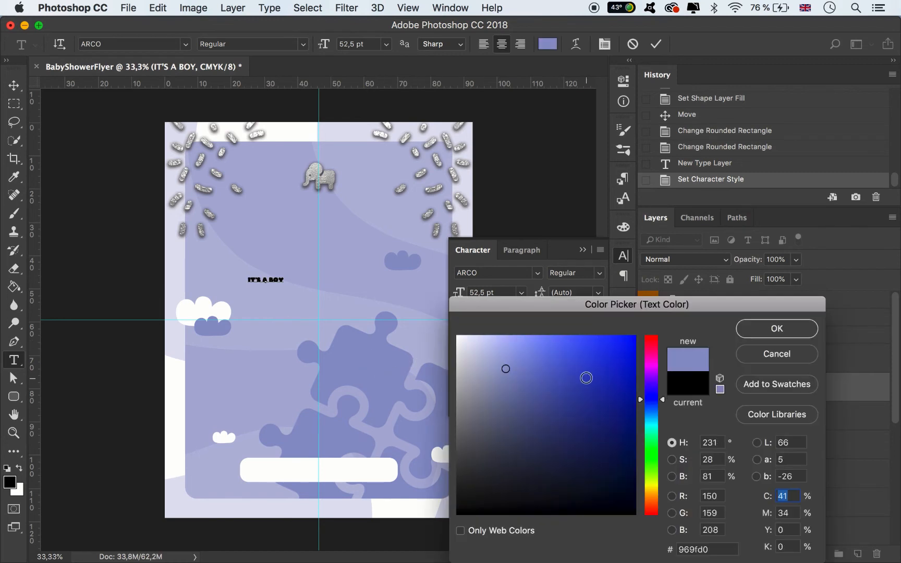
{"action": "left_click", "coordinate": [532, 387]}
{"action": "left_click_drag", "start_coordinate": [536, 388], "coordinate": [546, 403]}
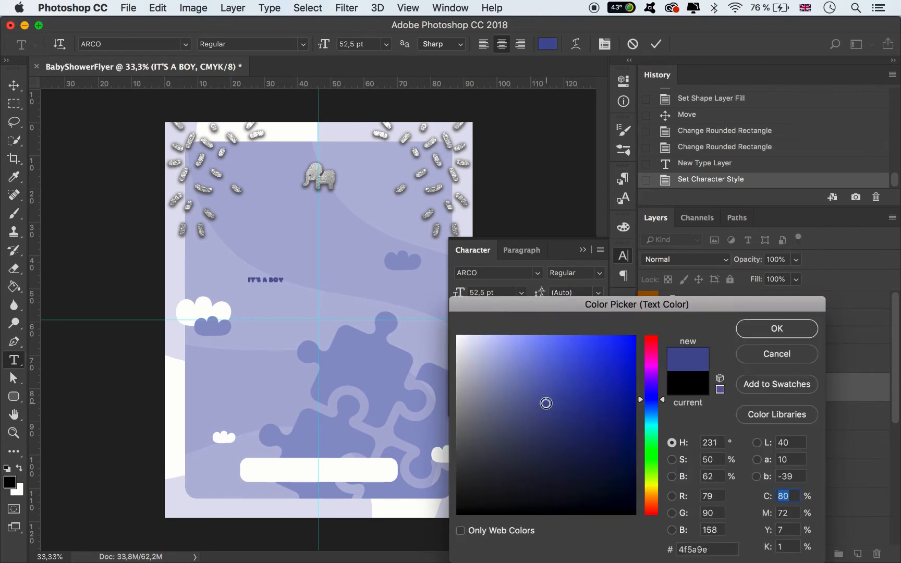
{"action": "key", "text": "Return"}
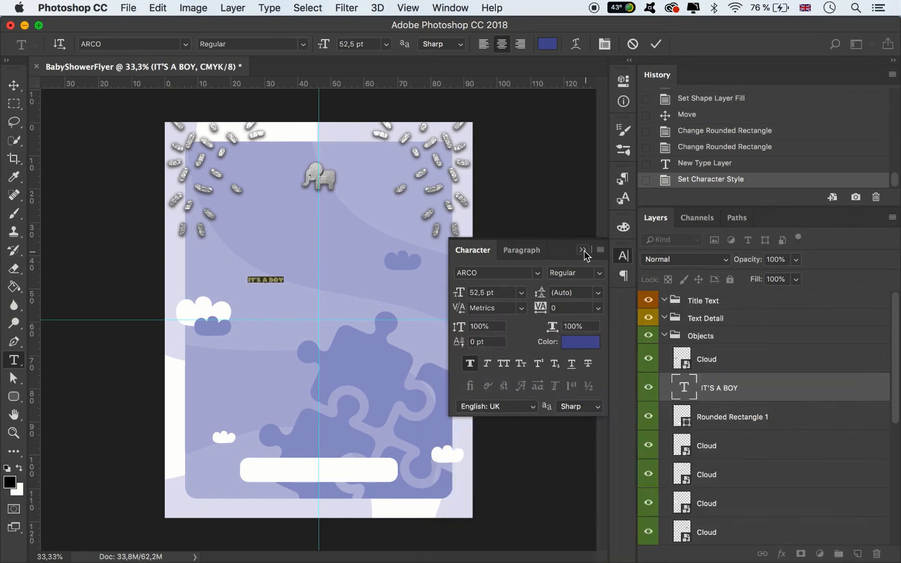
{"action": "left_click", "coordinate": [583, 250]}
{"action": "left_click", "coordinate": [656, 44]}
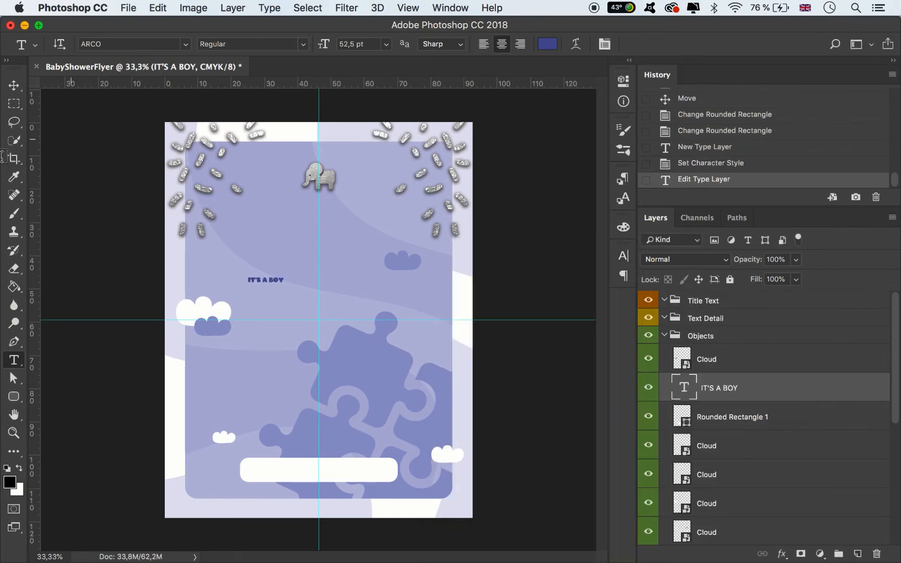
- Enlarge the IT'S A BOY text to about 135 pt, center it beneath the elephant and shift the elephant slightly up
{"action": "left_click", "coordinate": [15, 84]}
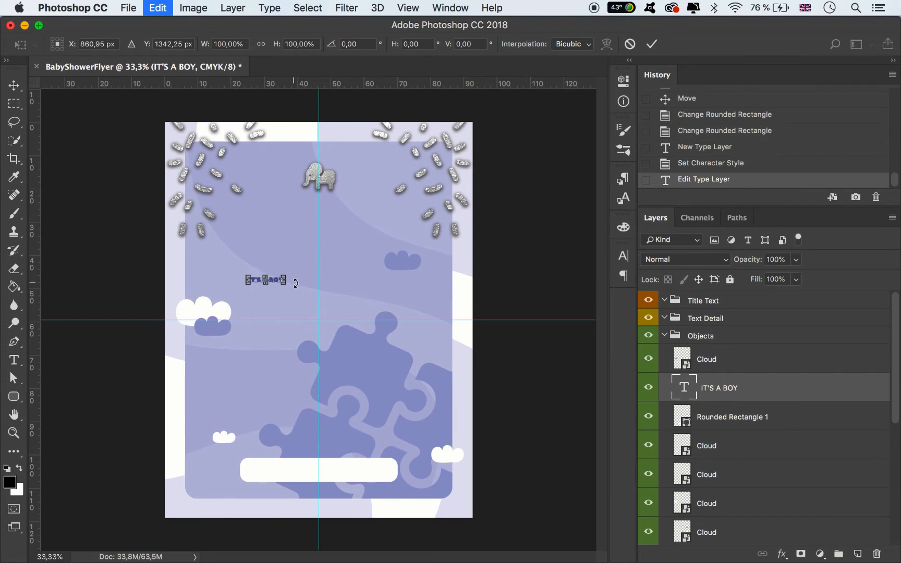
{"action": "left_click_drag", "start_coordinate": [286, 276], "coordinate": [327, 168]}
{"action": "left_click", "coordinate": [652, 44]}
{"action": "left_click_drag", "start_coordinate": [334, 209], "coordinate": [334, 204]}
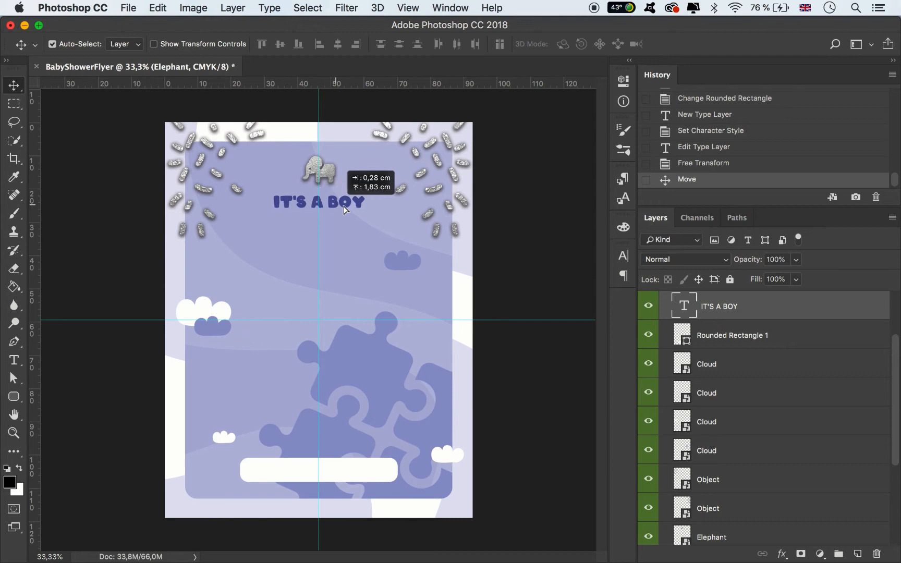
- Recolor the IT'S A BOY text to a lighter blue, #6974b3, based on a shade sampled from the puzzle artwork
{"action": "left_click", "coordinate": [624, 255]}
{"action": "left_click", "coordinate": [576, 344]}
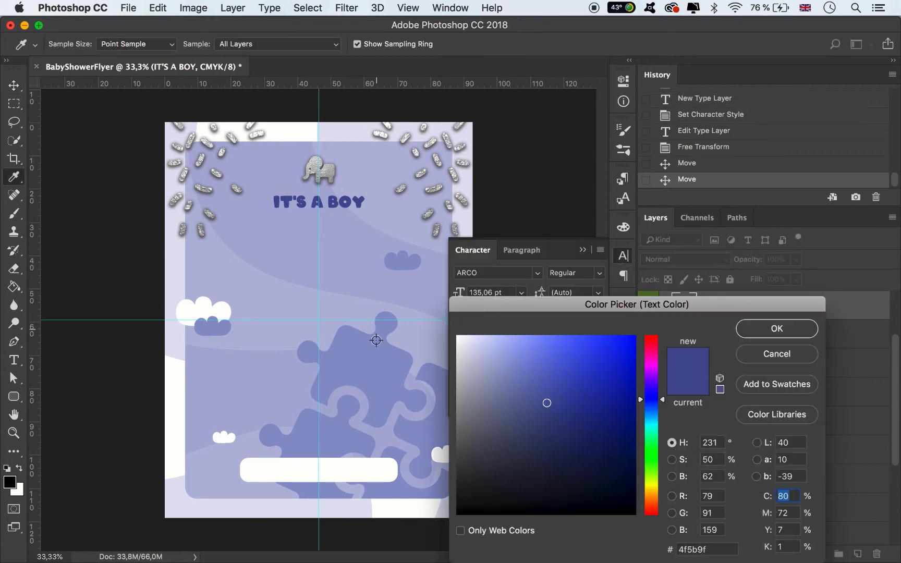
{"action": "left_click", "coordinate": [375, 371]}
{"action": "left_click", "coordinate": [524, 384]}
{"action": "left_click", "coordinate": [530, 389]}
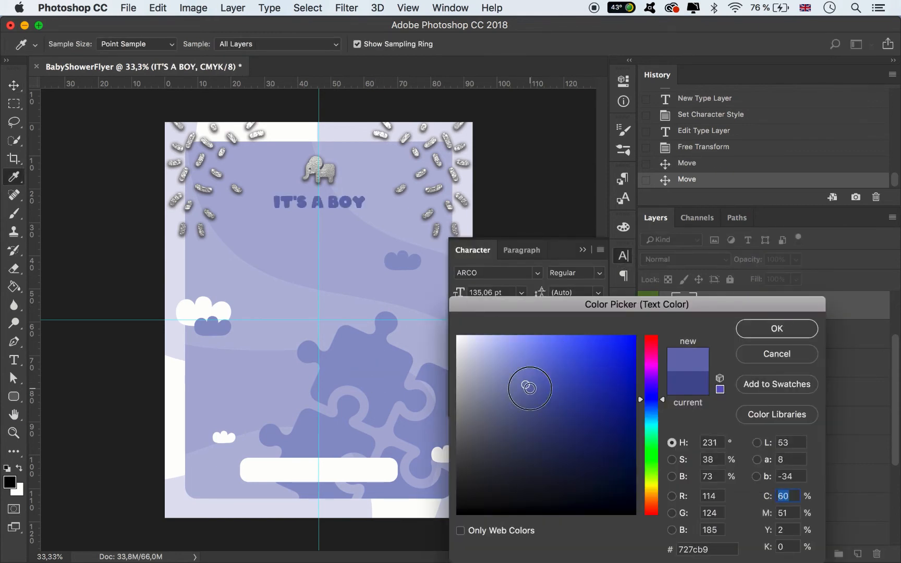
{"action": "left_click", "coordinate": [529, 389]}
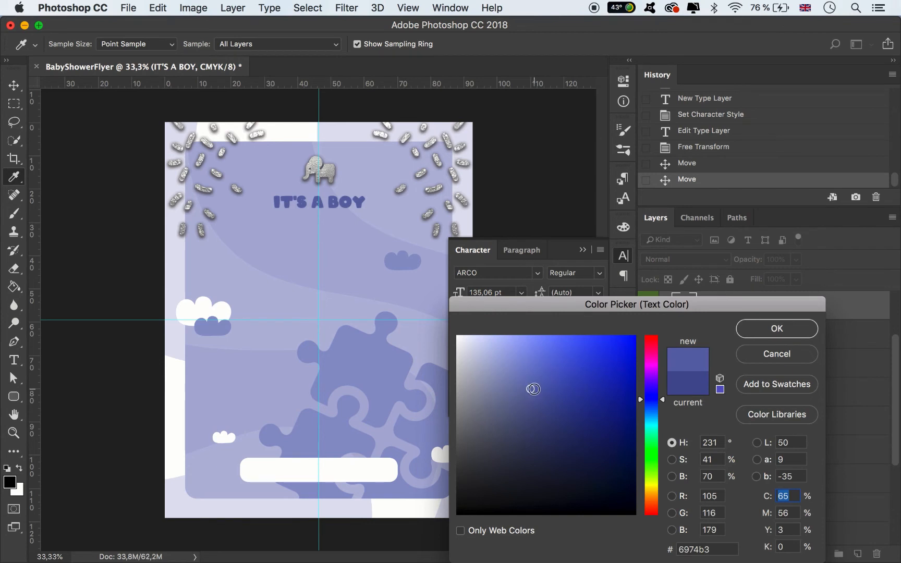
{"action": "left_click", "coordinate": [533, 389]}
{"action": "left_click", "coordinate": [763, 331]}
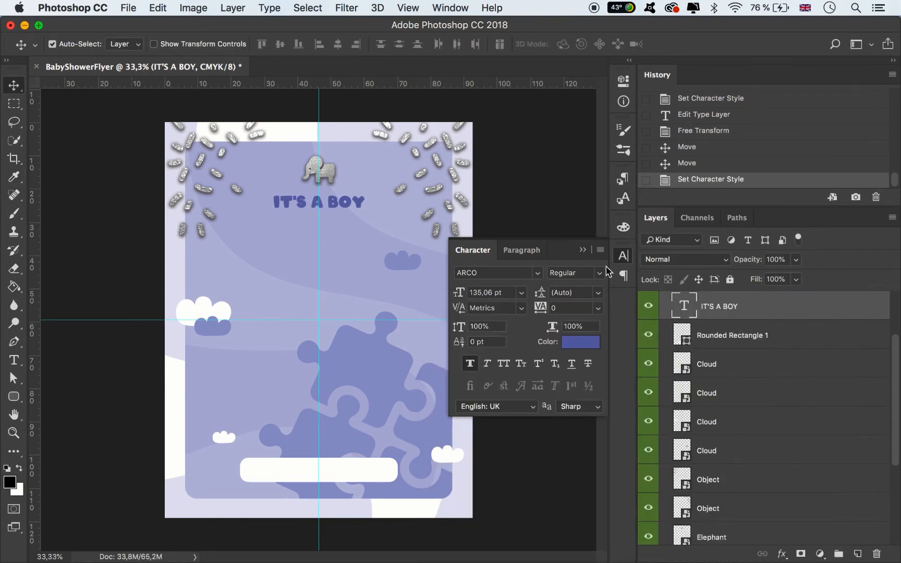
{"action": "left_click", "coordinate": [583, 249]}
- Move the IT'S A BOY layer into the Title Text group and give it the orange color label
{"action": "scroll", "coordinate": [742, 367], "scroll_direction": "up", "scroll_amount": 3}
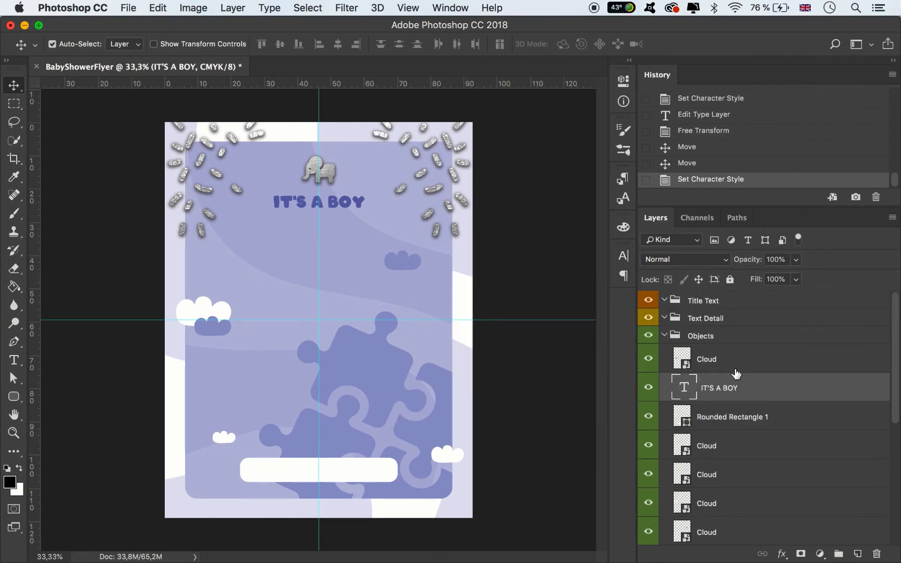
{"action": "left_click_drag", "start_coordinate": [727, 383], "coordinate": [726, 306]}
{"action": "right_click", "coordinate": [645, 321]}
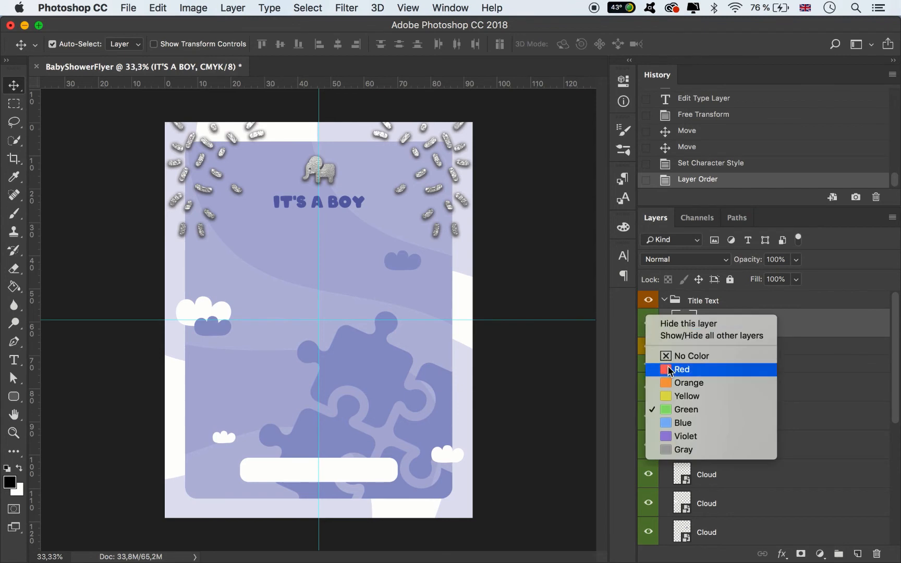
{"action": "left_click", "coordinate": [681, 382]}
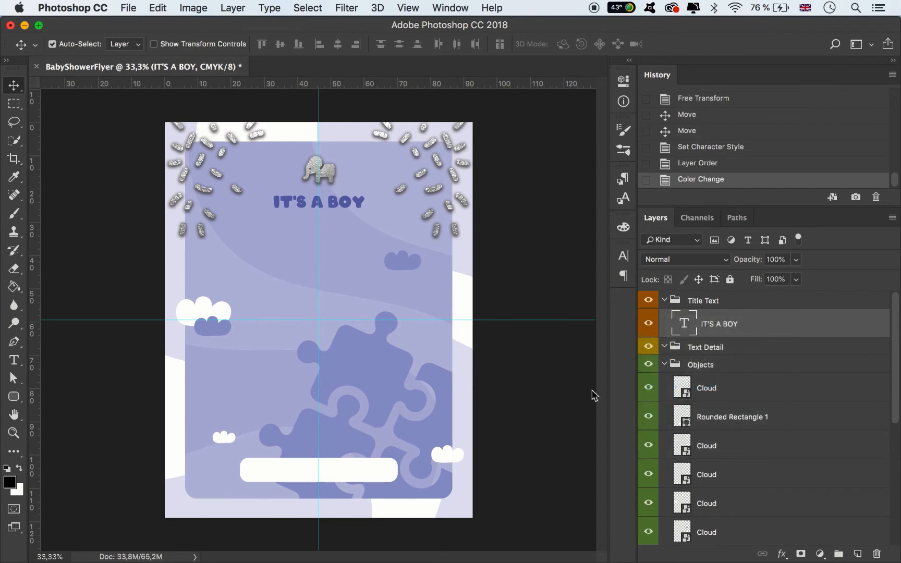
- Draw a white rounded rectangle about 456 × 52 px beneath the IT'S A BOY text, entering 40 px for its corner radii
{"action": "left_click", "coordinate": [13, 397]}
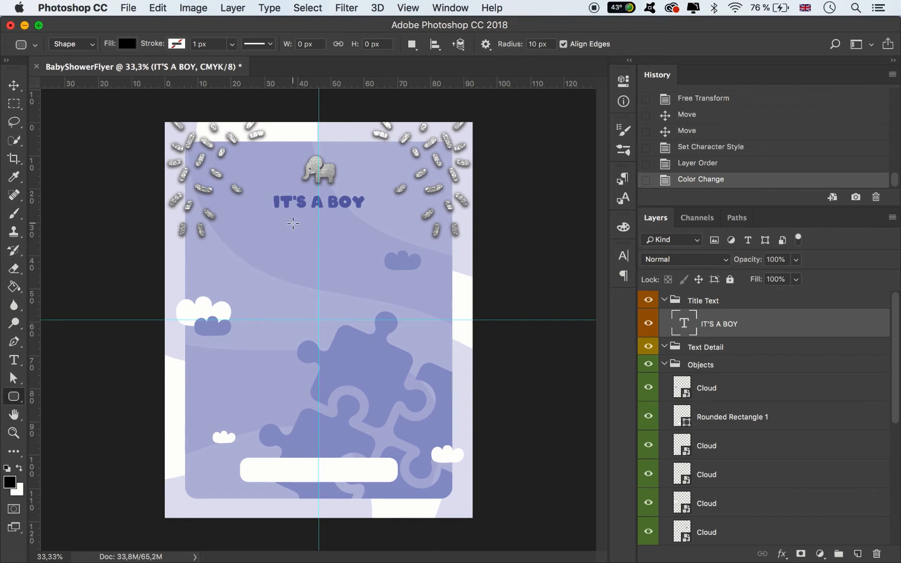
{"action": "left_click_drag", "start_coordinate": [293, 223], "coordinate": [348, 230]}
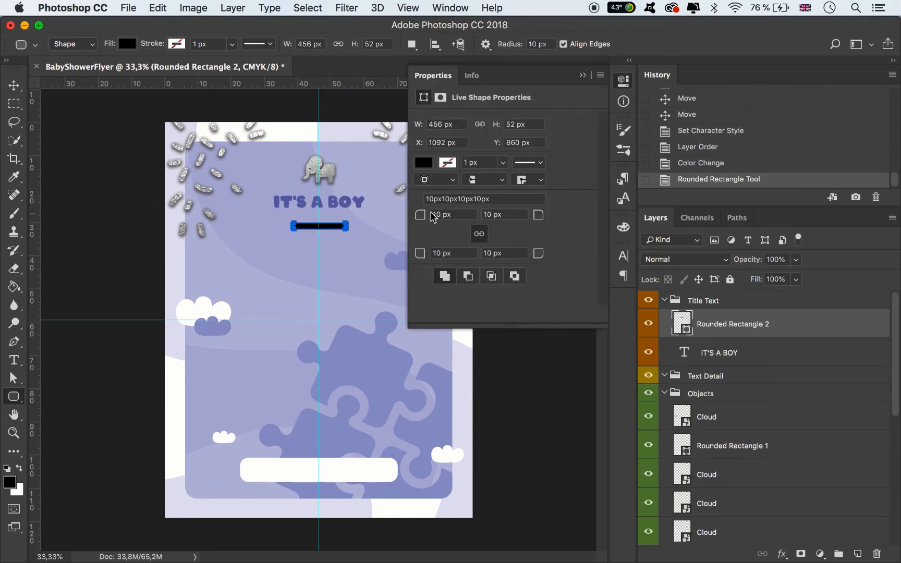
{"action": "type", "text": "40"}
{"action": "key", "text": "Return"}
{"action": "left_click", "coordinate": [426, 160]}
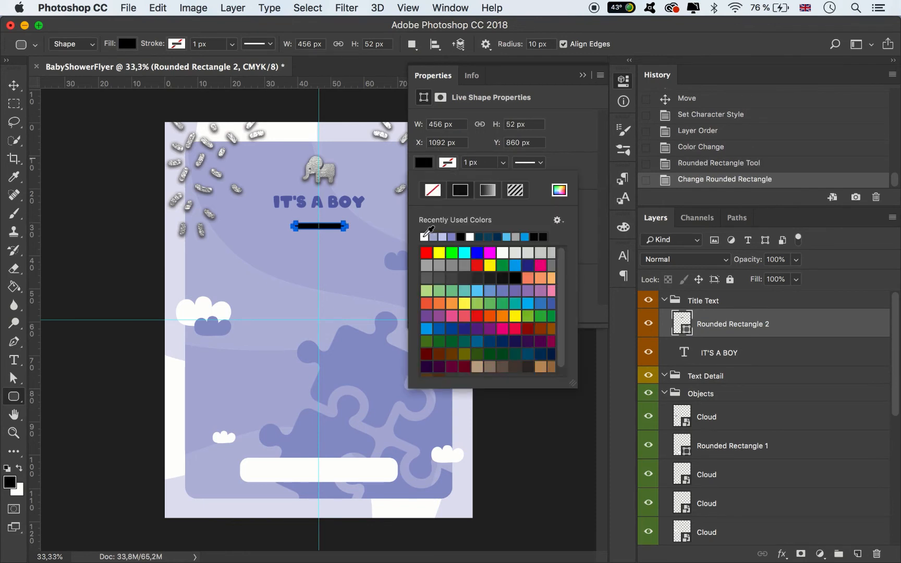
{"action": "left_click", "coordinate": [425, 236]}
- Move the small white bar closer to the IT'S A BOY text, nudging it to a Y position of about 832 px
{"action": "key", "text": "v"}
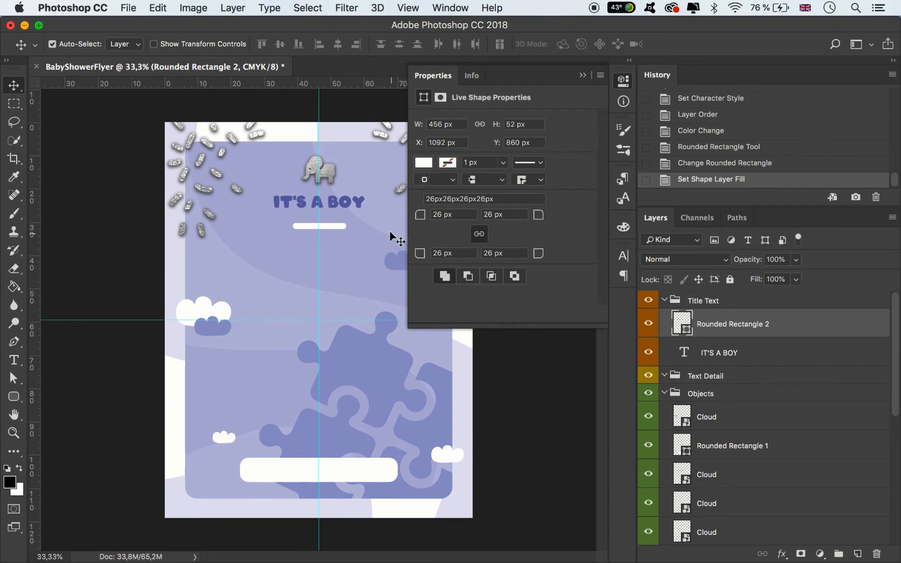
{"action": "key", "text": "super+t"}
{"action": "left_click", "coordinate": [332, 225]}
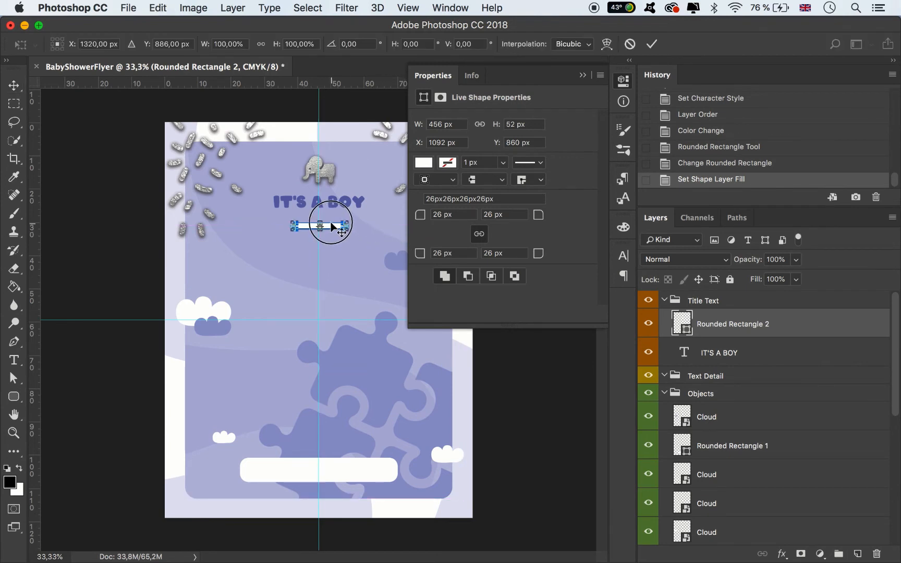
{"action": "left_click_drag", "start_coordinate": [331, 222], "coordinate": [330, 219]}
{"action": "left_click", "coordinate": [652, 44]}
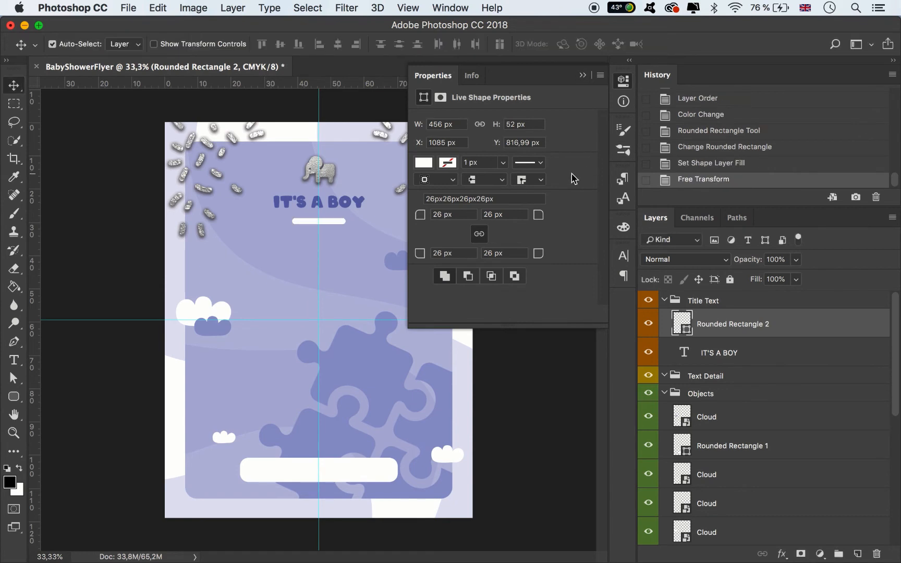
{"action": "key", "text": "Down"}
{"action": "key", "text": "Down"}
{"action": "key", "text": "Down"}
{"action": "key", "text": "Down"}
{"action": "key", "text": "Down"}
{"action": "key", "text": "Down"}
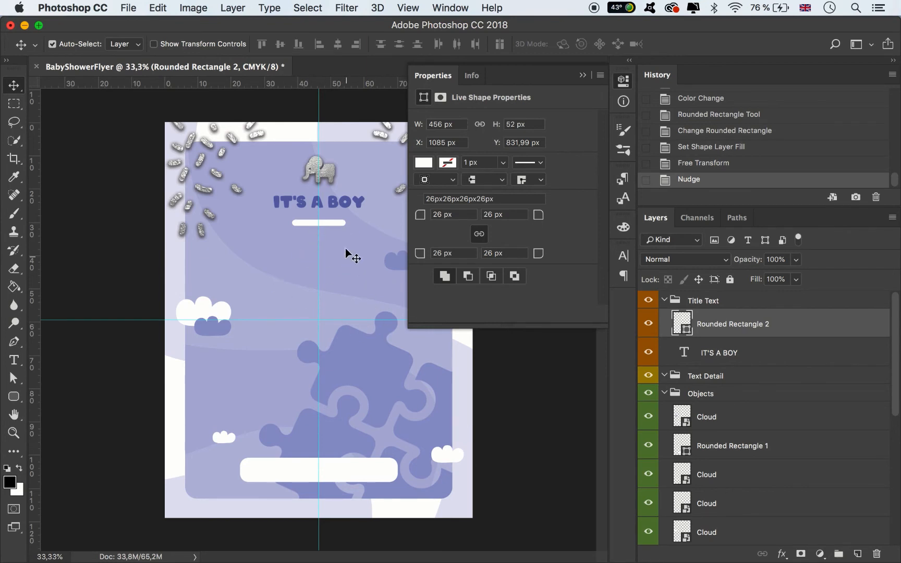
- Duplicate the IT'S A BOY text to just above the horizontal guide and change the copy's wording to BABY SHOWER
{"action": "left_click_drag", "start_coordinate": [344, 208], "coordinate": [318, 309]}
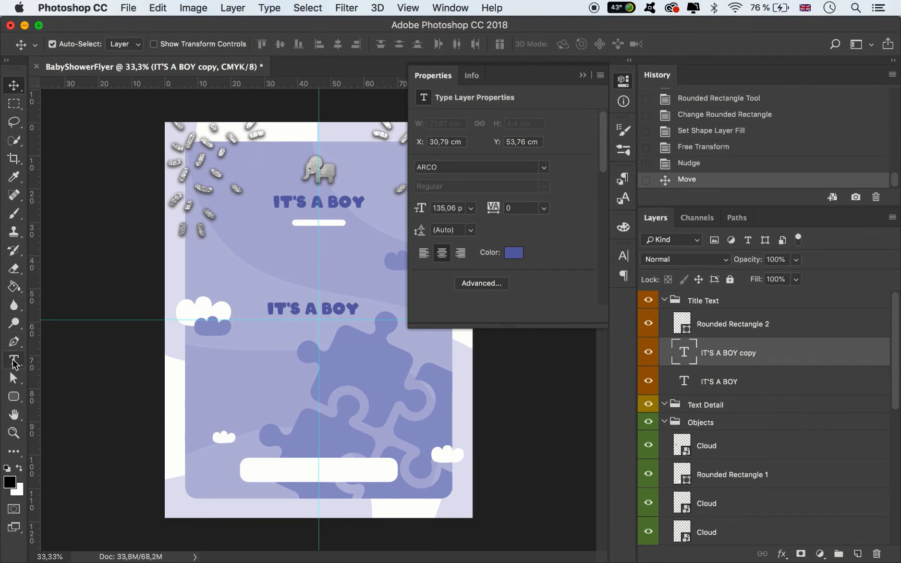
{"action": "left_click", "coordinate": [13, 360]}
{"action": "left_click", "coordinate": [285, 304]}
{"action": "key", "text": "super+a"}
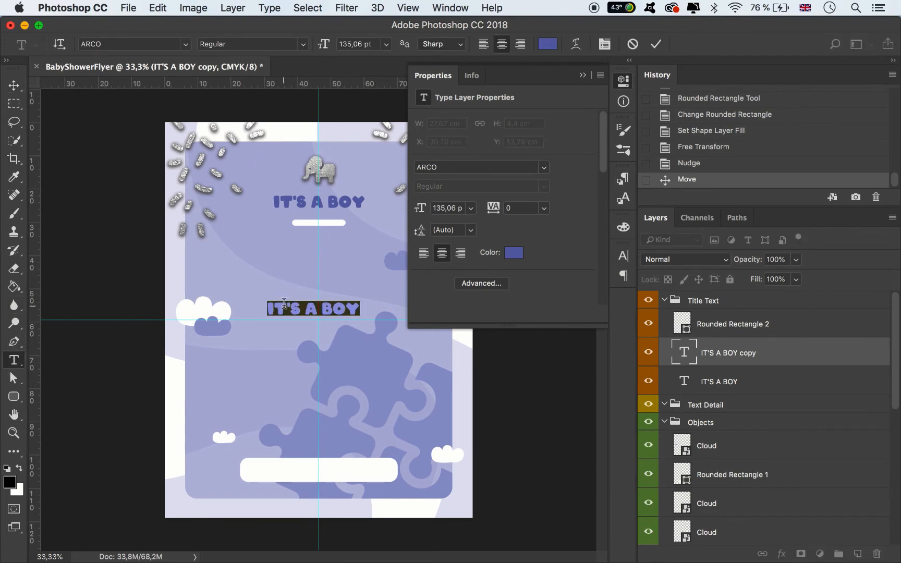
{"action": "type", "text": "BABY SHO"}
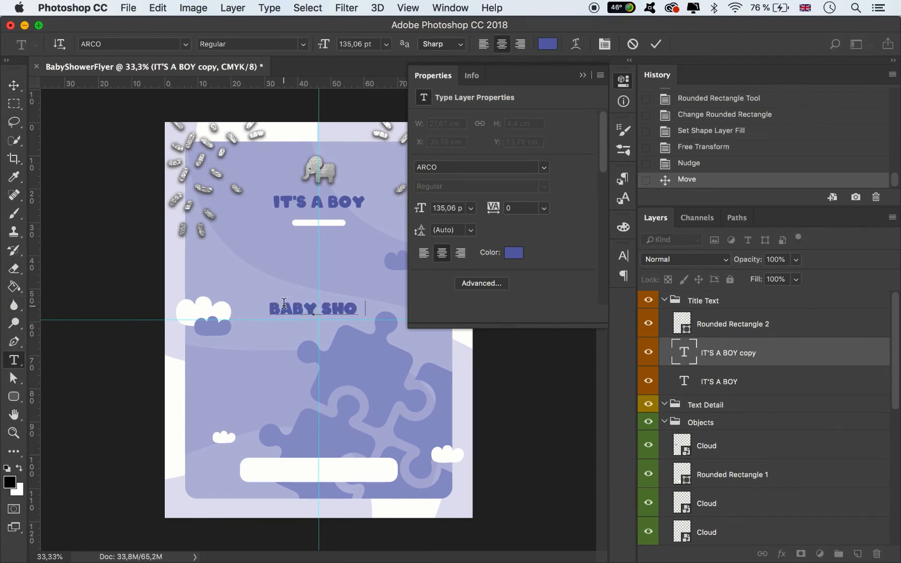
{"action": "type", "text": "WER"}
{"action": "left_click", "coordinate": [16, 86]}
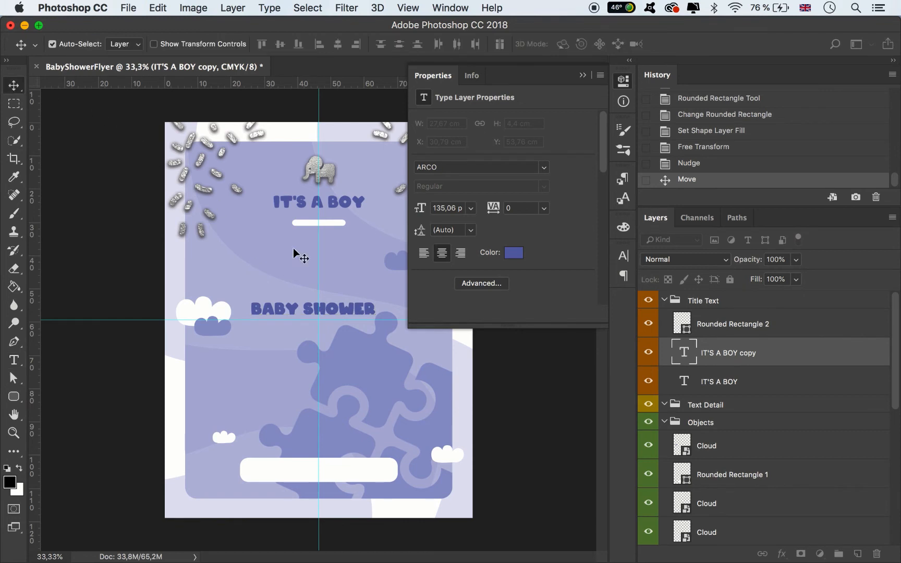
{"action": "left_click", "coordinate": [582, 75]}
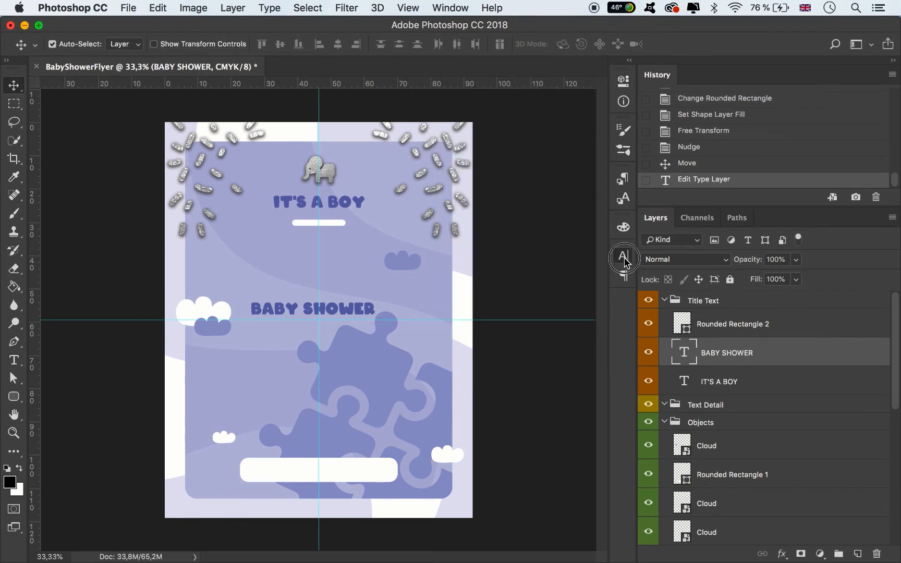
- Scale the BABY SHOWER text to about 168.6% and center it on the vertical guide between the small bar and the horizontal guide
{"action": "left_click", "coordinate": [624, 256]}
{"action": "left_click", "coordinate": [466, 273]}
{"action": "left_click_drag", "start_coordinate": [353, 312], "coordinate": [374, 277]}
{"action": "key", "text": "cmd+t"}
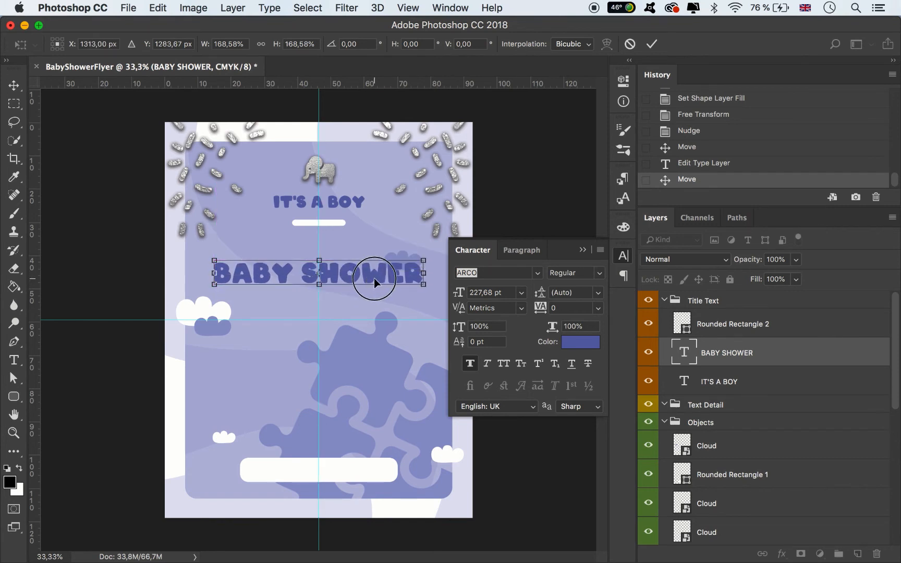
{"action": "key", "text": "Down"}
{"action": "key", "text": "Down"}
{"action": "key", "text": "Down"}
{"action": "key", "text": "Down"}
{"action": "key", "text": "Down"}
{"action": "key", "text": "Down"}
{"action": "key", "text": "Down"}
{"action": "key", "text": "Down"}
{"action": "key", "text": "Down"}
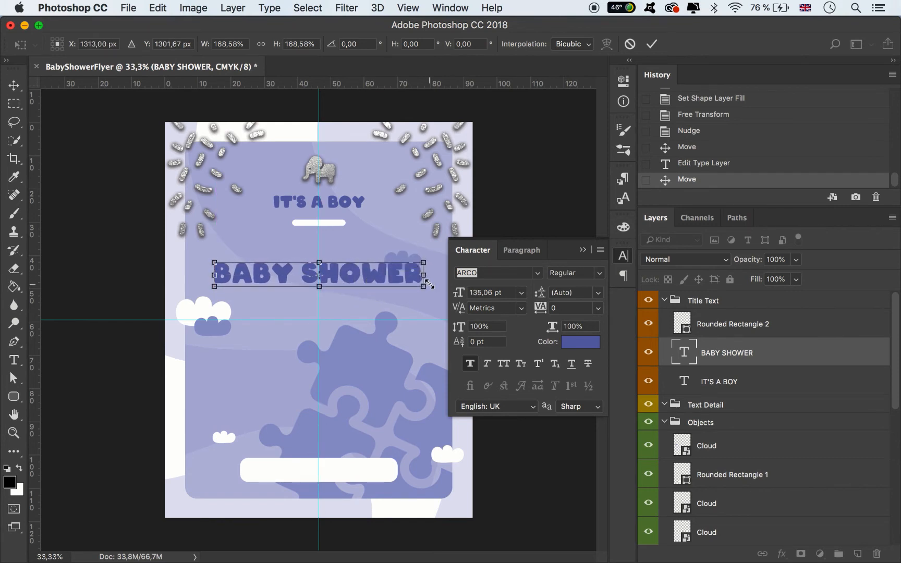
{"action": "left_click", "coordinate": [652, 44]}
- Move the purple cloud above the word SHOWER and place a copy of the small white cloud at its lower-right edge
{"action": "left_click_drag", "start_coordinate": [408, 257], "coordinate": [403, 231]}
{"action": "left_click_drag", "start_coordinate": [223, 444], "coordinate": [414, 243]}
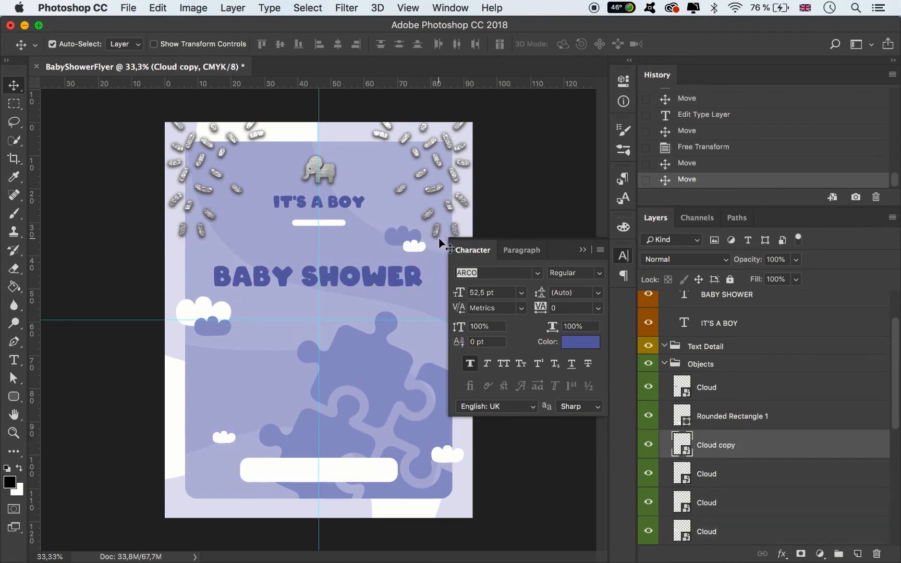
- Add a new text line reading "Please join us for a" above the BABY SHOWER title
{"action": "key", "text": "super"}
{"action": "left_click", "coordinate": [584, 251]}
{"action": "left_click", "coordinate": [14, 361]}
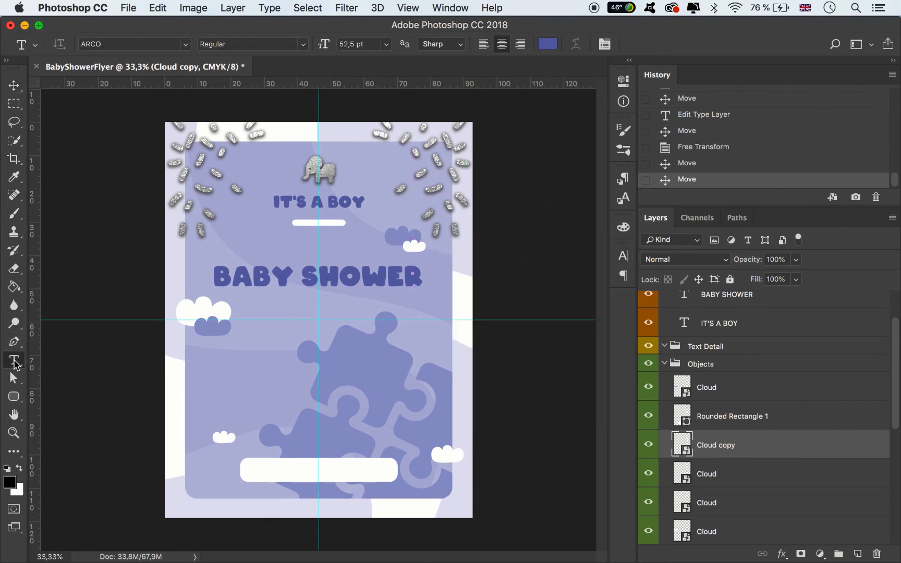
{"action": "left_click", "coordinate": [257, 248]}
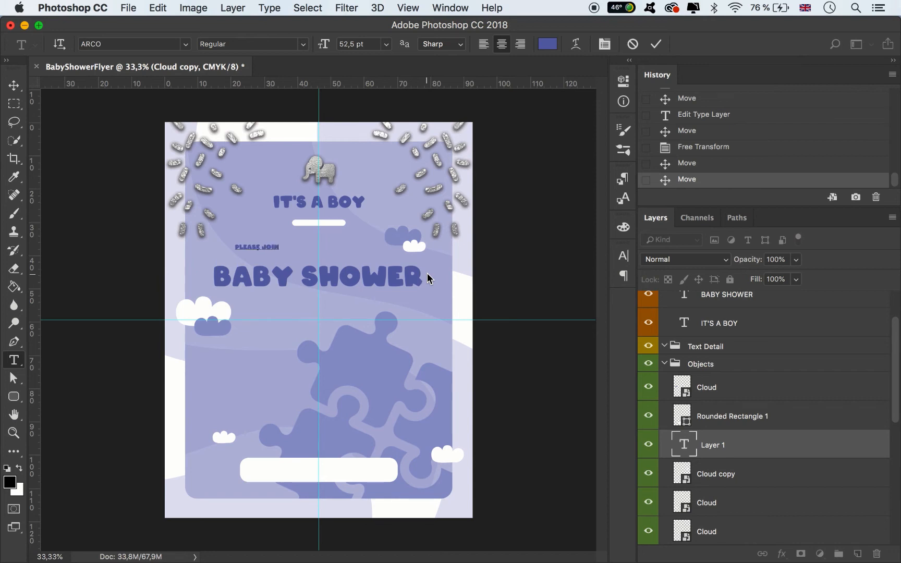
{"action": "type", "text": "PLEASE JOIN US FOR A"}
- Set the "Please join us for a" text to the Glam Queen font and color it white (#ffffff)
{"action": "key", "text": "super+a"}
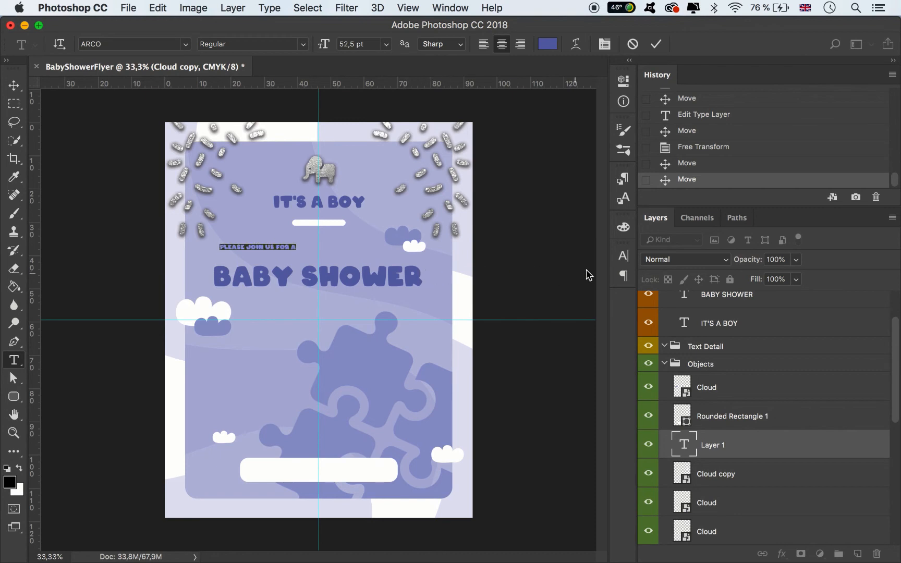
{"action": "left_click", "coordinate": [624, 257]}
{"action": "left_click", "coordinate": [518, 273]}
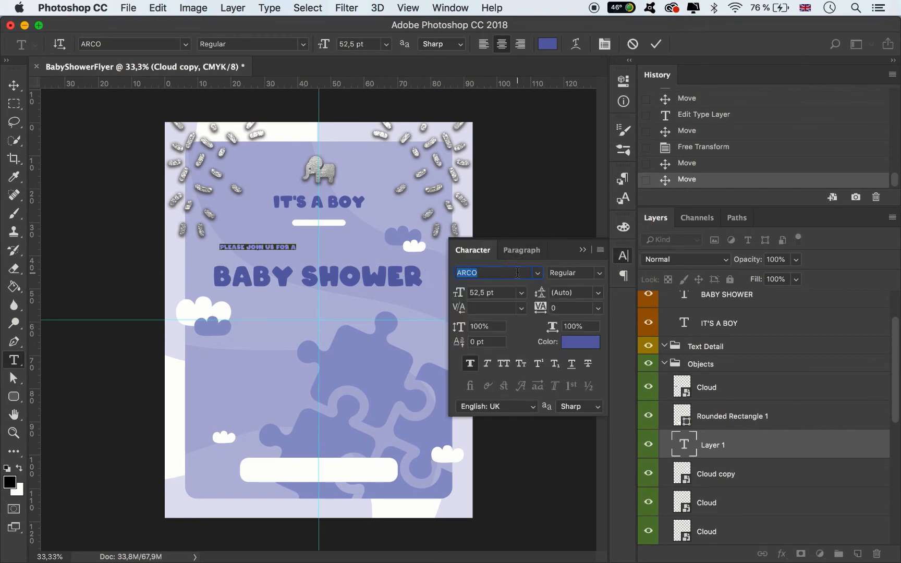
{"action": "type", "text": "glam"}
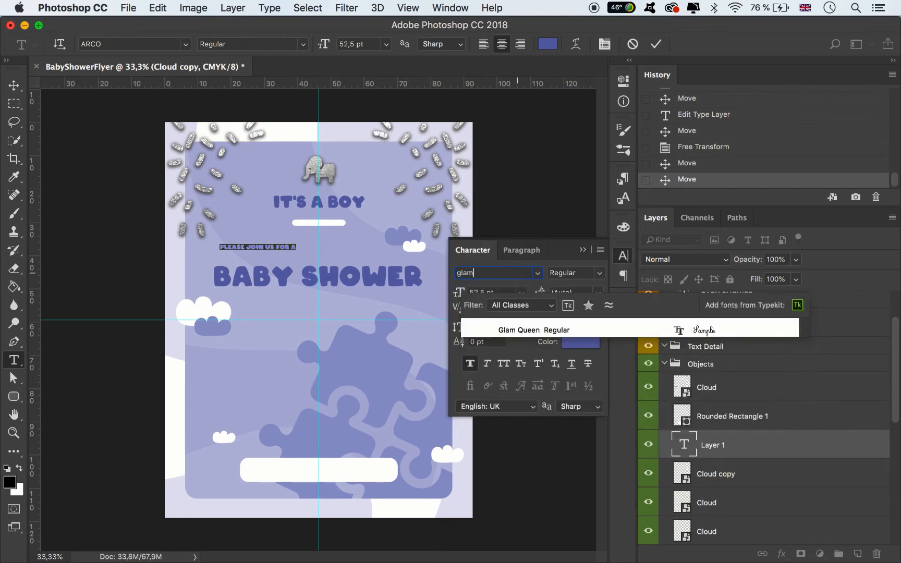
{"action": "key", "text": "Return"}
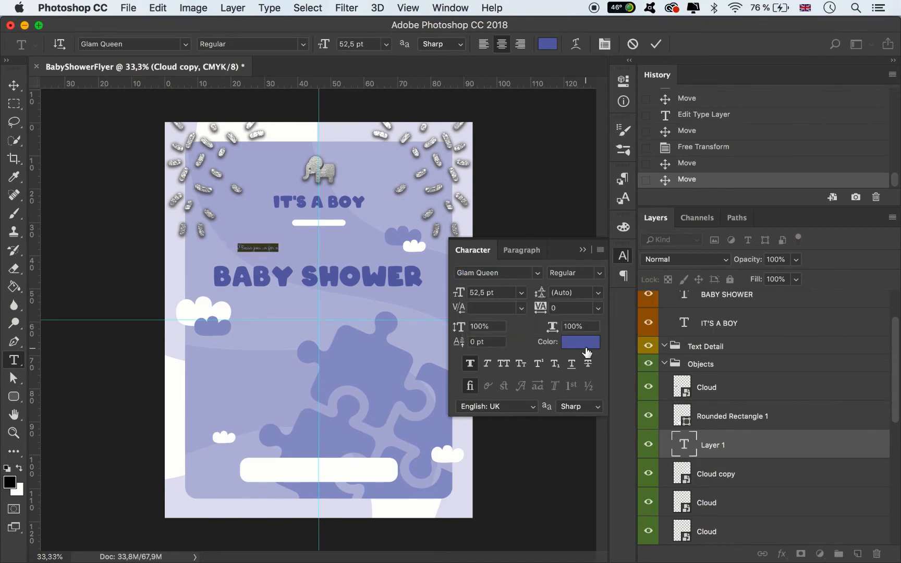
{"action": "left_click", "coordinate": [580, 342]}
{"action": "left_click_drag", "start_coordinate": [563, 382], "coordinate": [375, 304]}
{"action": "left_click", "coordinate": [758, 331]}
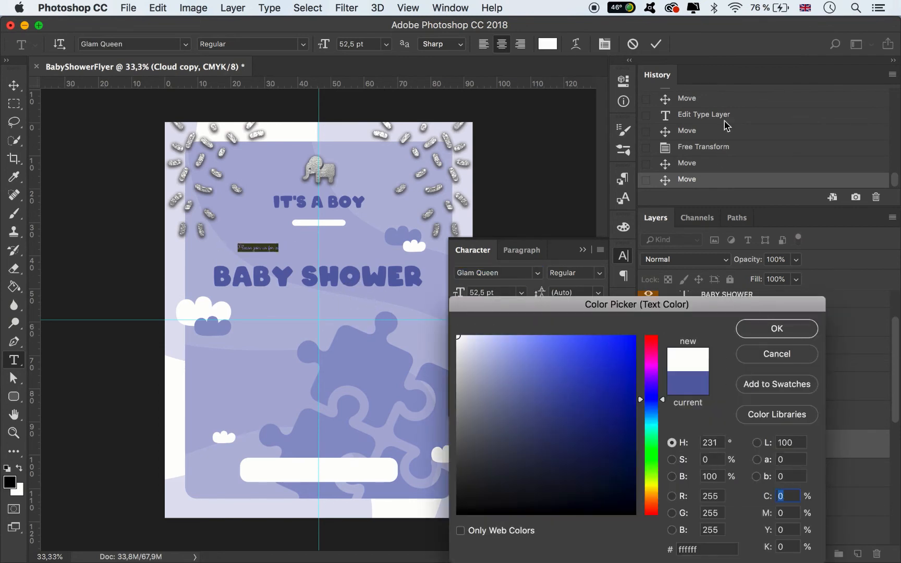
{"action": "left_click", "coordinate": [656, 44]}
- Enlarge the "Please join us for a" text to about 126 pt and center it on the vertical guide above BABY SHOWER
{"action": "left_click", "coordinate": [14, 85]}
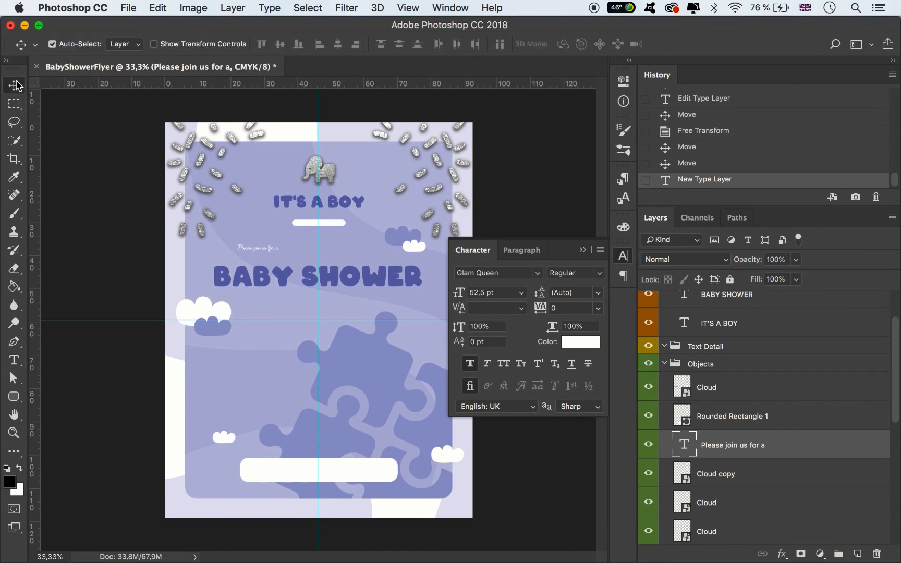
{"action": "key", "text": "super+t"}
{"action": "left_click_drag", "start_coordinate": [275, 253], "coordinate": [336, 246]}
{"action": "left_click", "coordinate": [652, 44]}
{"action": "left_click", "coordinate": [307, 254]}
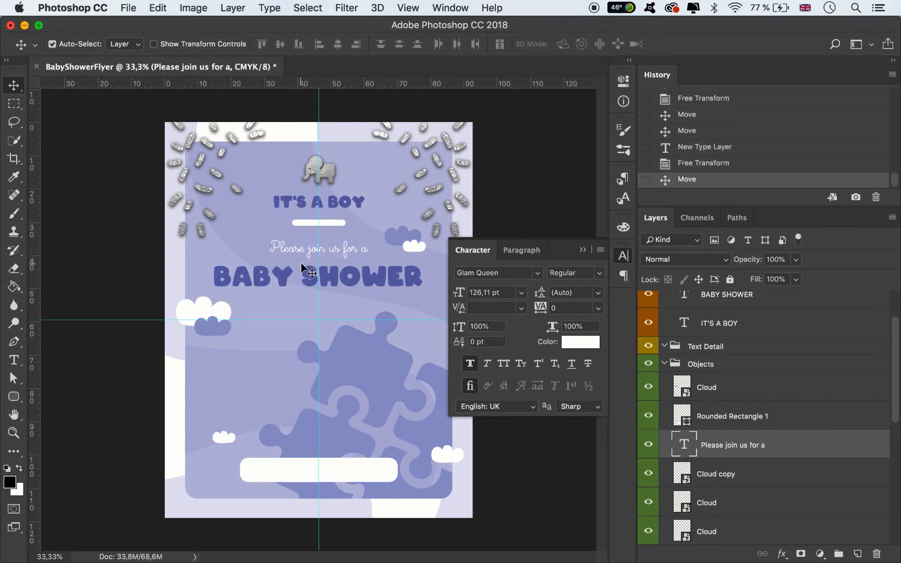
- Scale the "Please join us for a" text to about 122% and nudge it to a Y position of about 1041.5 px
{"action": "key", "text": "super+t"}
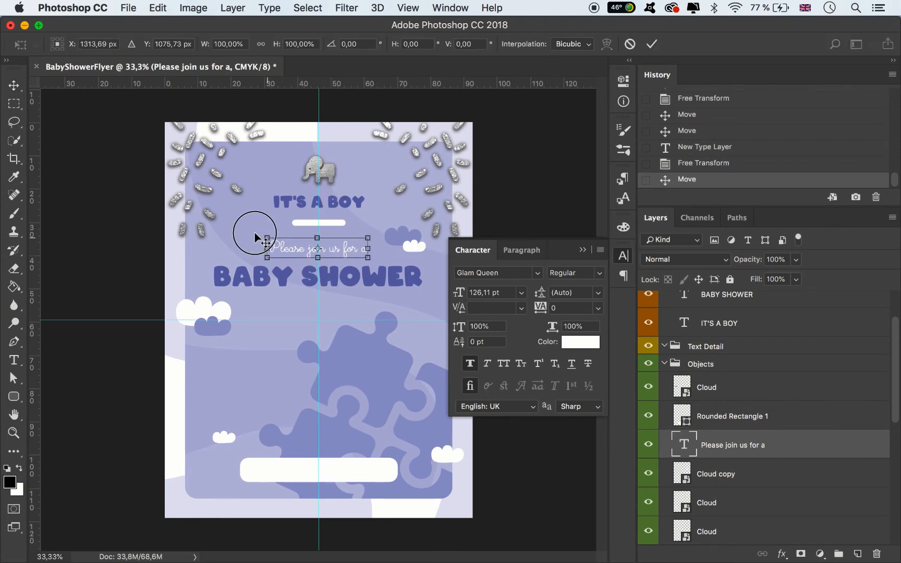
{"action": "left_click_drag", "start_coordinate": [255, 236], "coordinate": [235, 231]}
{"action": "left_click_drag", "start_coordinate": [322, 241], "coordinate": [349, 245]}
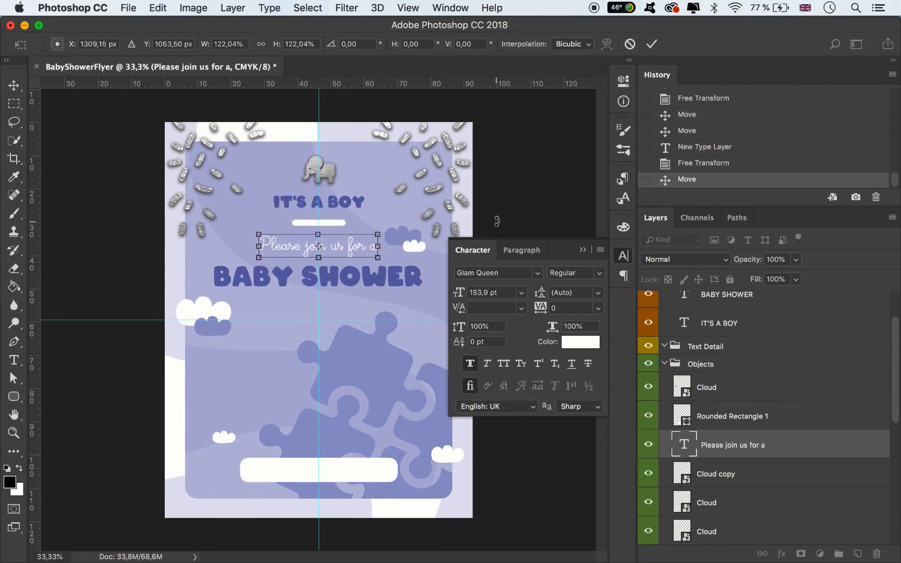
{"action": "key", "text": "Up"}
{"action": "key", "text": "Up"}
{"action": "key", "text": "Up"}
{"action": "key", "text": "Up"}
{"action": "key", "text": "Up"}
{"action": "key", "text": "Up"}
{"action": "key", "text": "Up"}
{"action": "key", "text": "Up"}
{"action": "key", "text": "Up"}
{"action": "key", "text": "Up"}
{"action": "key", "text": "Up"}
{"action": "key", "text": "Up"}
{"action": "key", "text": "Up"}
{"action": "key", "text": "Up"}
{"action": "key", "text": "Up"}
{"action": "key", "text": "Up"}
{"action": "key", "text": "Up"}
{"action": "key", "text": "Up"}
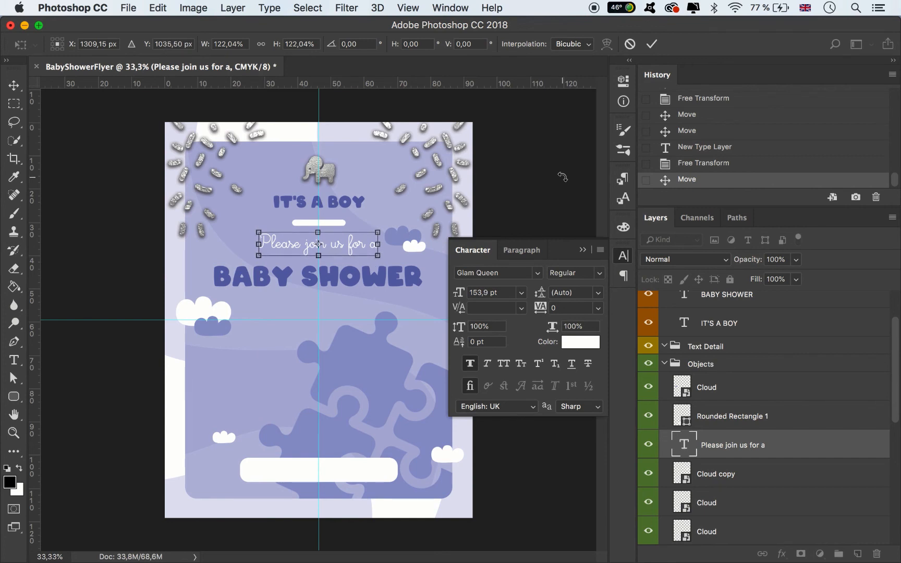
{"action": "key", "text": "Down"}
{"action": "key", "text": "Down"}
{"action": "key", "text": "Down"}
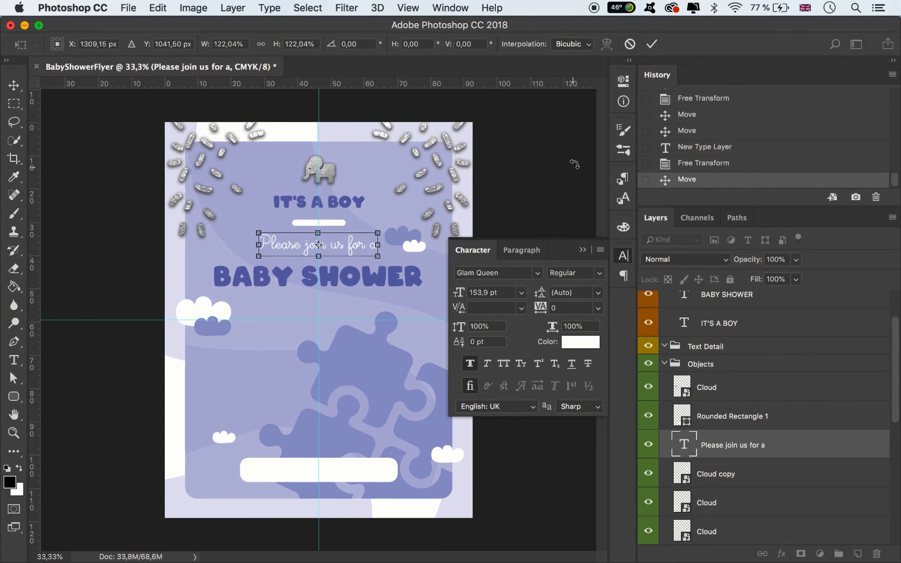
{"action": "left_click", "coordinate": [652, 44]}
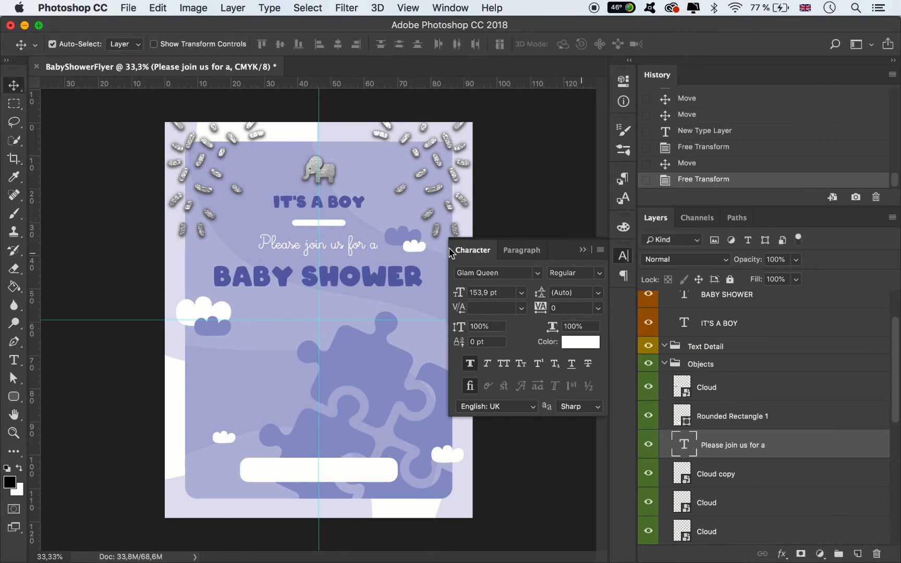
- Duplicate the script line to below BABY SHOWER, centered on the vertical guide, with its wording changed to "in honor of"
{"action": "left_click_drag", "start_coordinate": [340, 250], "coordinate": [333, 318]}
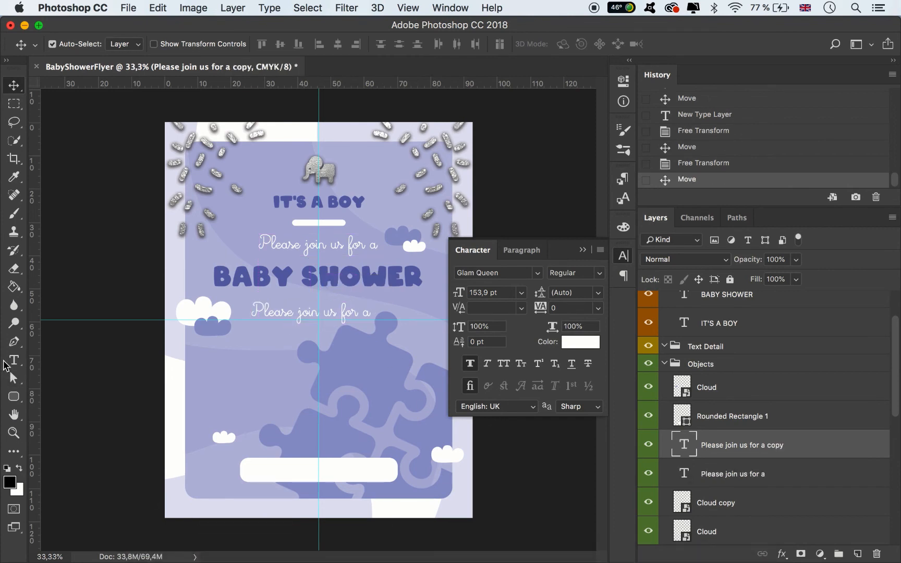
{"action": "left_click", "coordinate": [13, 360]}
{"action": "left_click", "coordinate": [281, 309]}
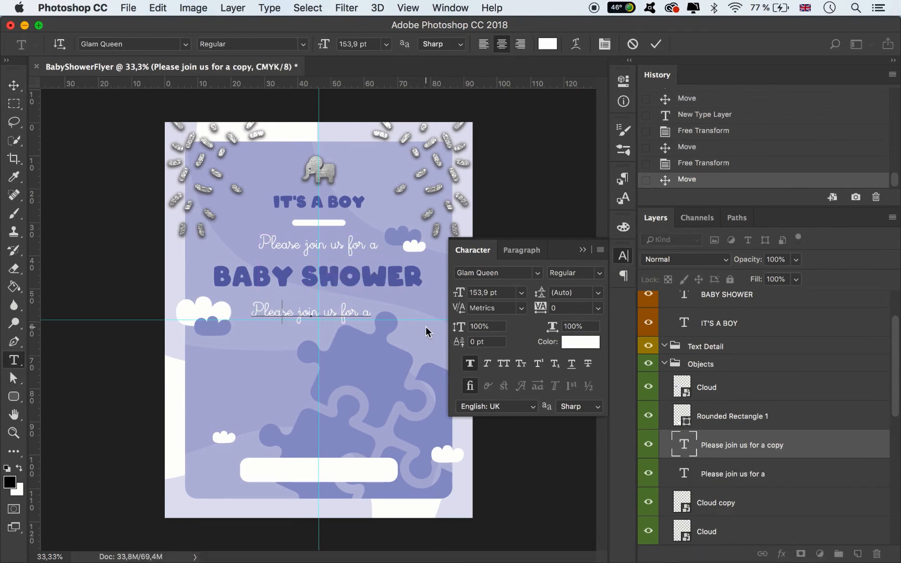
{"action": "key", "text": "super+a"}
{"action": "key", "text": "BackSpace"}
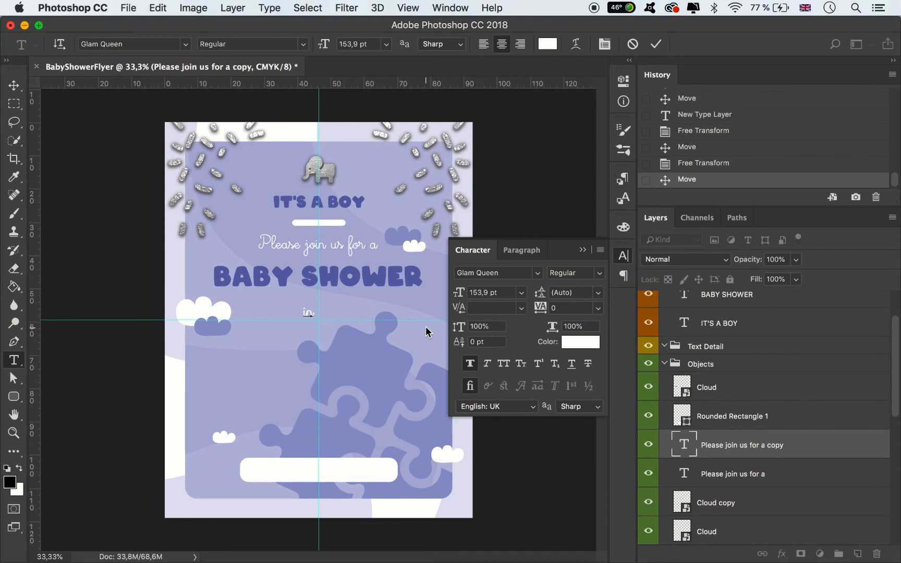
{"action": "type", "text": "in honor of"}
{"action": "left_click", "coordinate": [656, 44]}
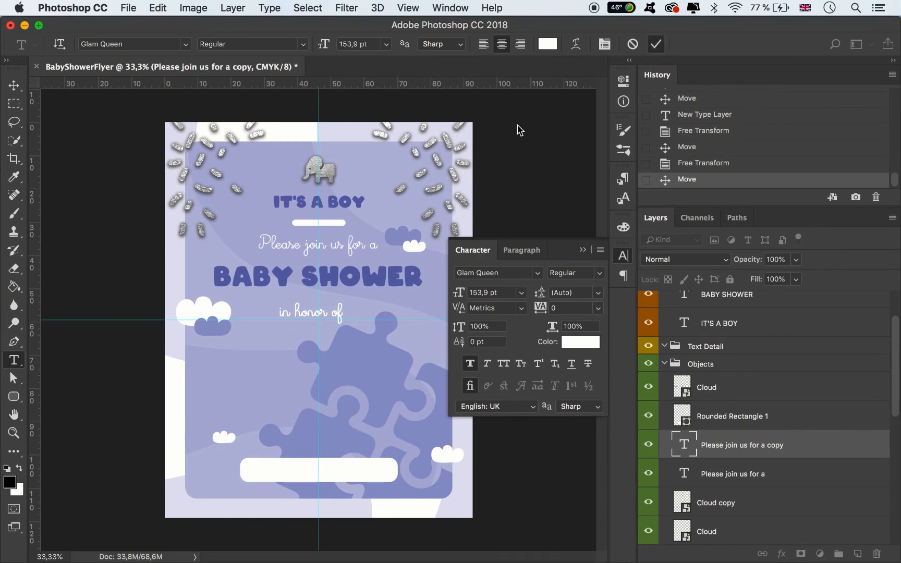
{"action": "left_click", "coordinate": [14, 85]}
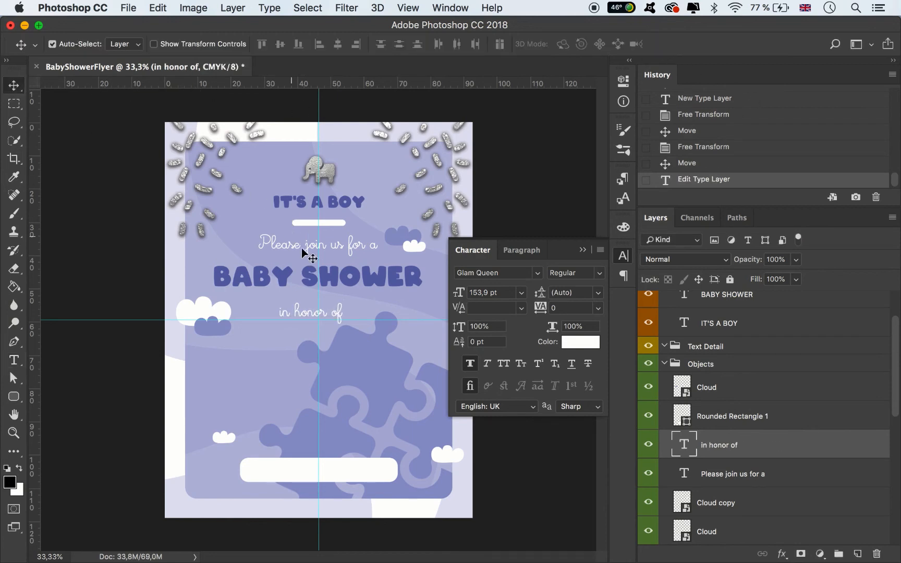
{"action": "left_click_drag", "start_coordinate": [340, 312], "coordinate": [349, 310]}
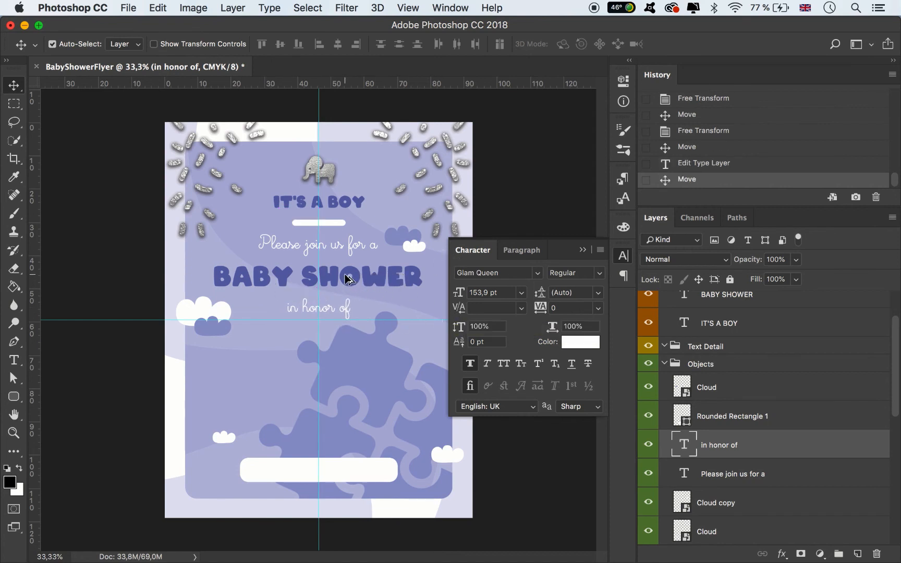
- Duplicate the BABY SHOWER text into the lower half of the panel and replace its wording with the honoree's full name on two lines
{"action": "left_click_drag", "start_coordinate": [348, 279], "coordinate": [343, 376]}
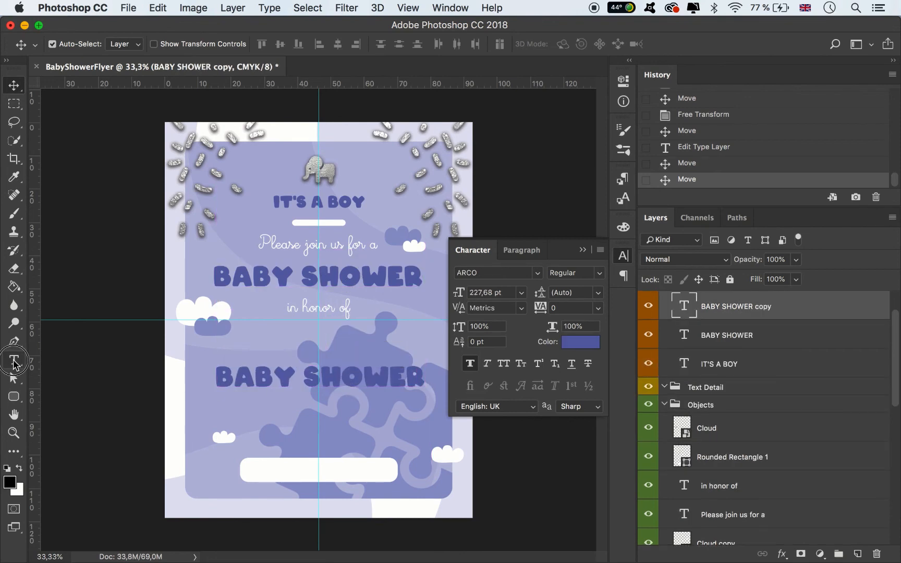
{"action": "left_click", "coordinate": [14, 364]}
{"action": "triple_click", "coordinate": [264, 375]}
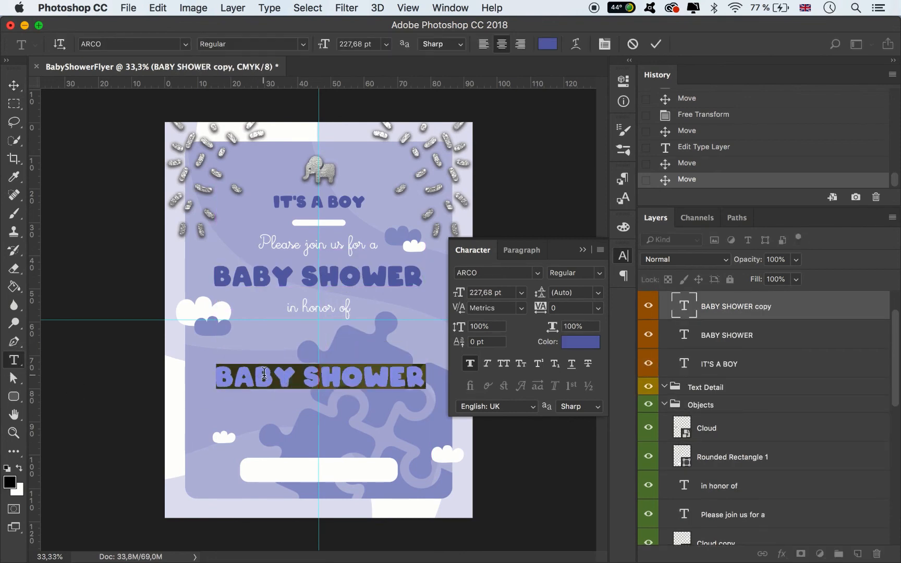
{"action": "type", "text": "JOHN "}
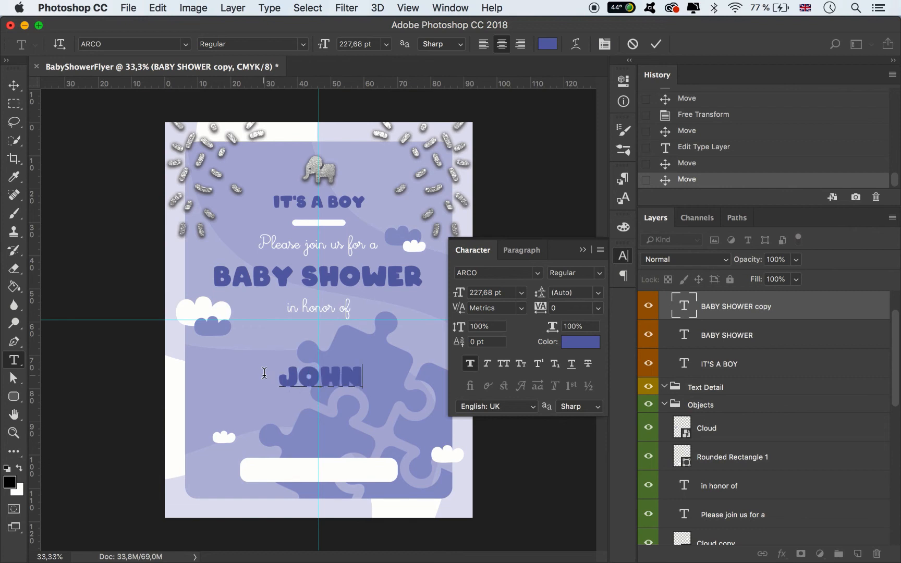
{"action": "type", "text": "SMITH"}
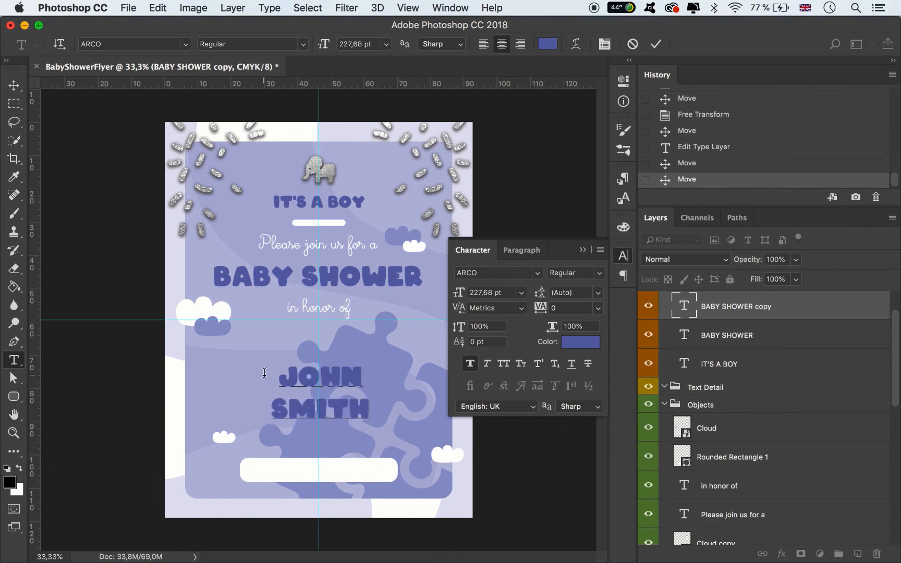
- Color the two-line name text white and set its leading to 200 pt
{"action": "key", "text": "super+a"}
{"action": "left_click", "coordinate": [577, 342]}
{"action": "left_click_drag", "start_coordinate": [574, 357], "coordinate": [379, 301]}
{"action": "left_click", "coordinate": [753, 330]}
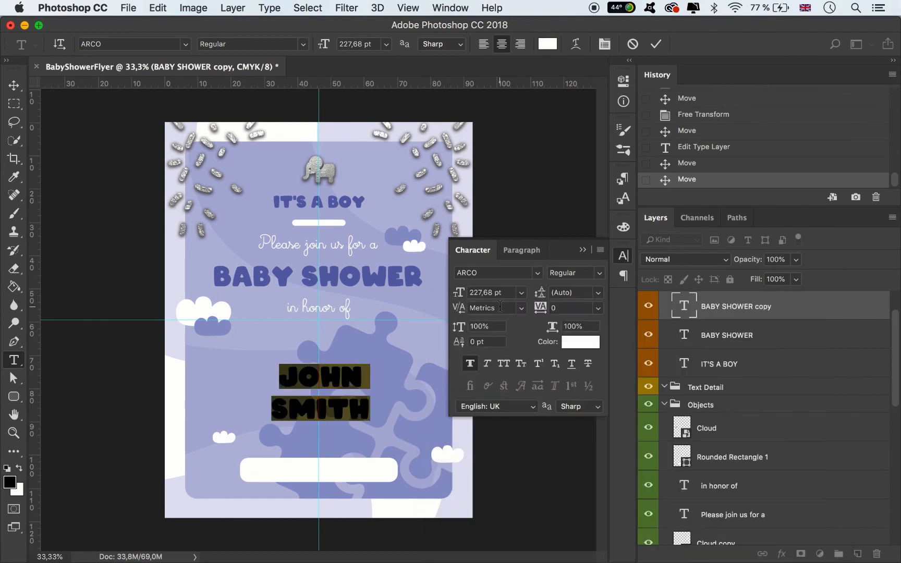
{"action": "left_click", "coordinate": [573, 293]}
{"action": "type", "text": "200"}
{"action": "key", "text": "Return"}
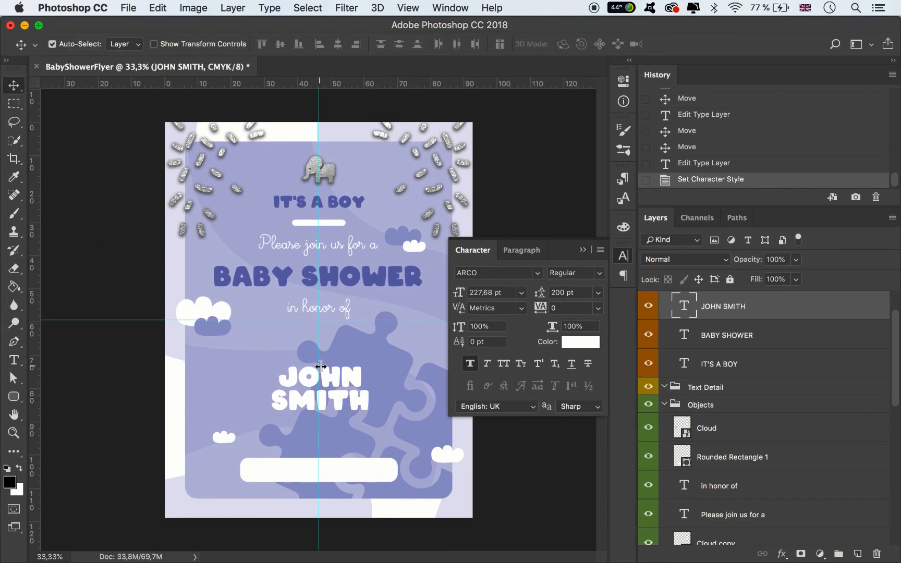
- Scale the name text to about 159.5%, centered beneath "in honor of", and set its leading to 300 pt
{"action": "key", "text": "super+t"}
{"action": "left_click_drag", "start_coordinate": [363, 414], "coordinate": [347, 374]}
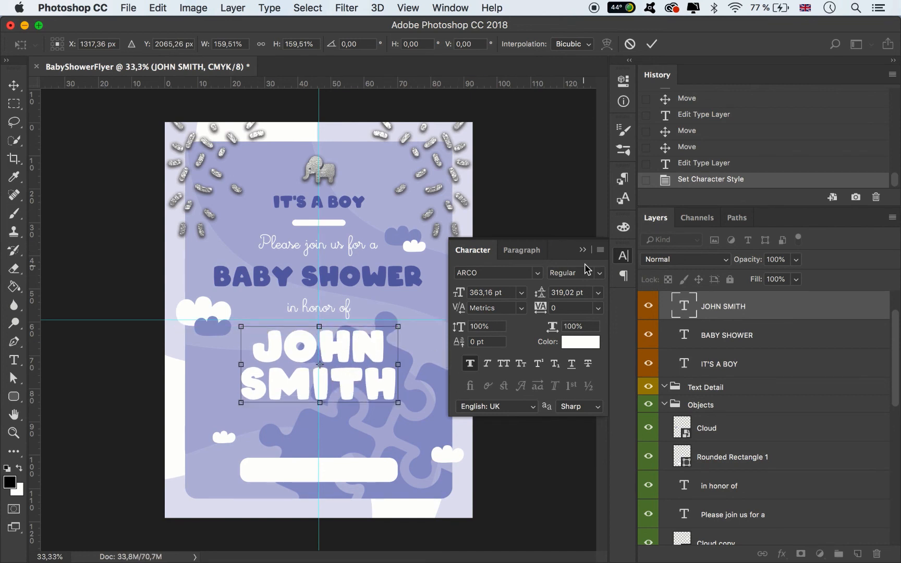
{"action": "left_click", "coordinate": [652, 44]}
{"action": "double_click", "coordinate": [570, 286]}
{"action": "type", "text": "30"}
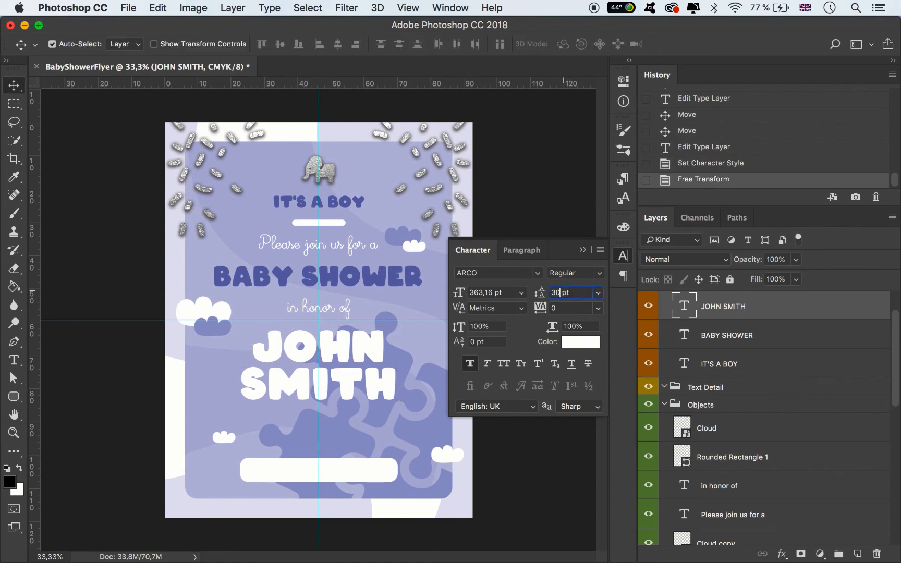
{"action": "key", "text": "Return"}
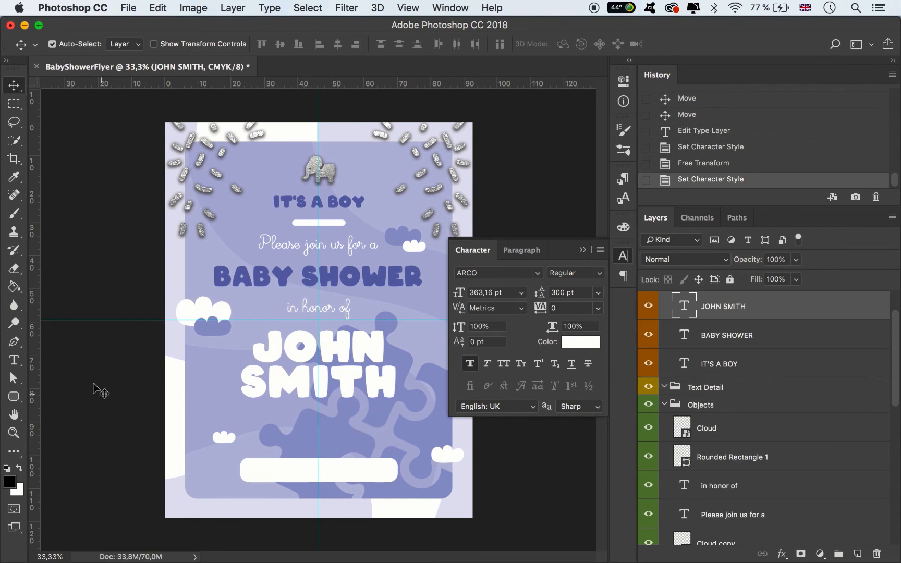
- Create a Glam Queen paragraph text box between the name and the large white bar and fill it with Lorem Ipsum placeholder text
{"action": "left_click", "coordinate": [304, 303]}
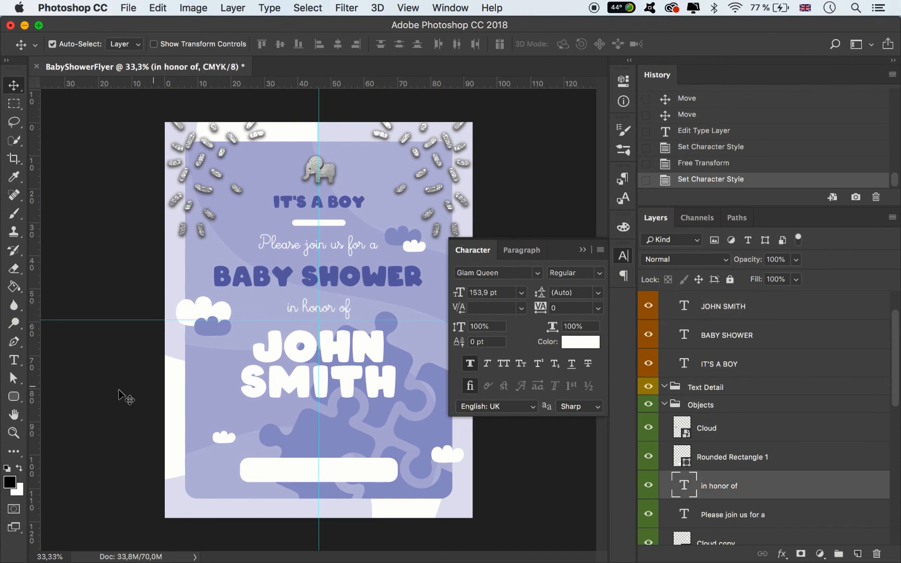
{"action": "left_click", "coordinate": [14, 360]}
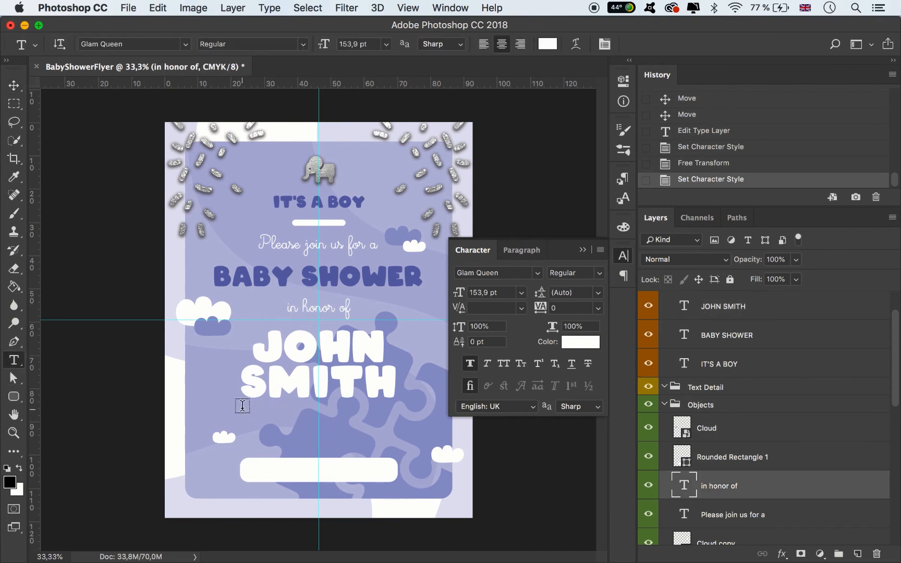
{"action": "left_click_drag", "start_coordinate": [242, 408], "coordinate": [396, 454]}
{"action": "left_click", "coordinate": [270, 8]}
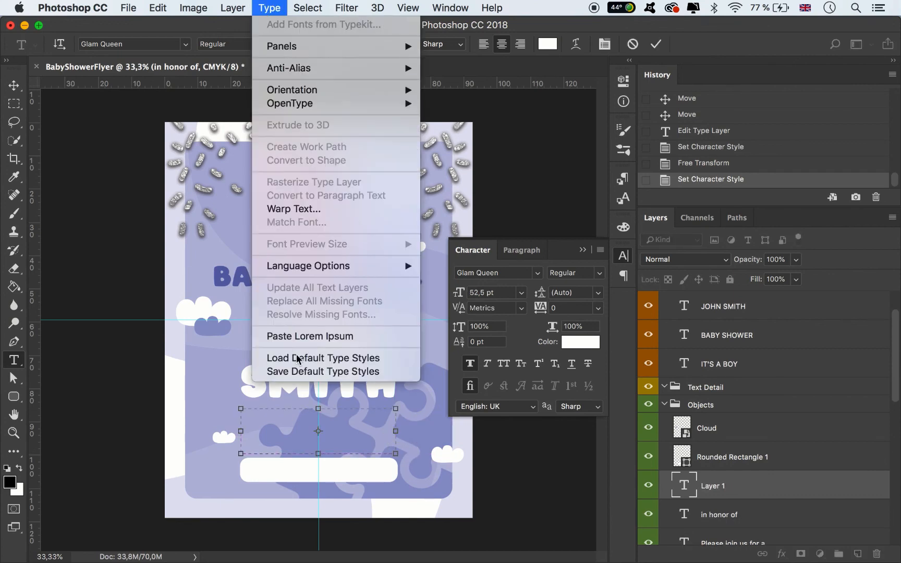
{"action": "left_click", "coordinate": [301, 336]}
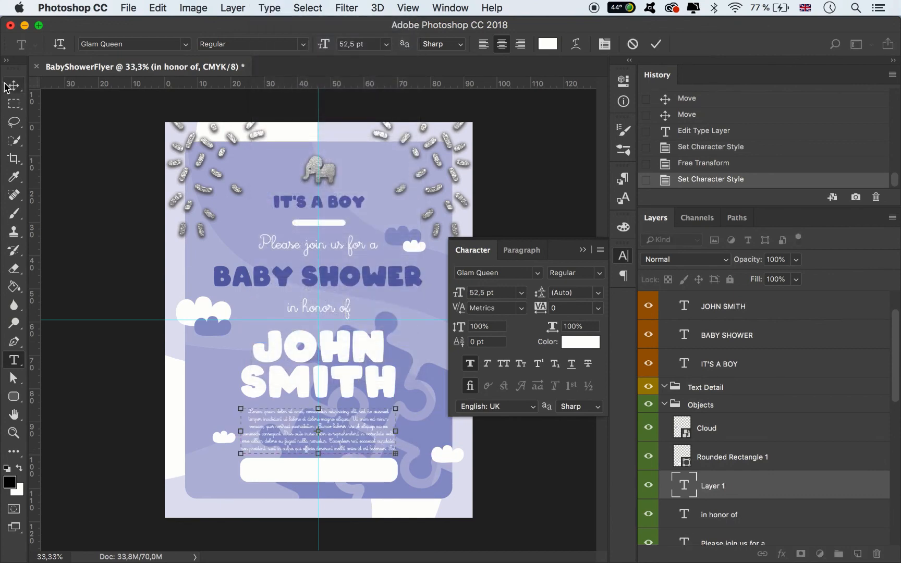
{"action": "left_click", "coordinate": [6, 86]}
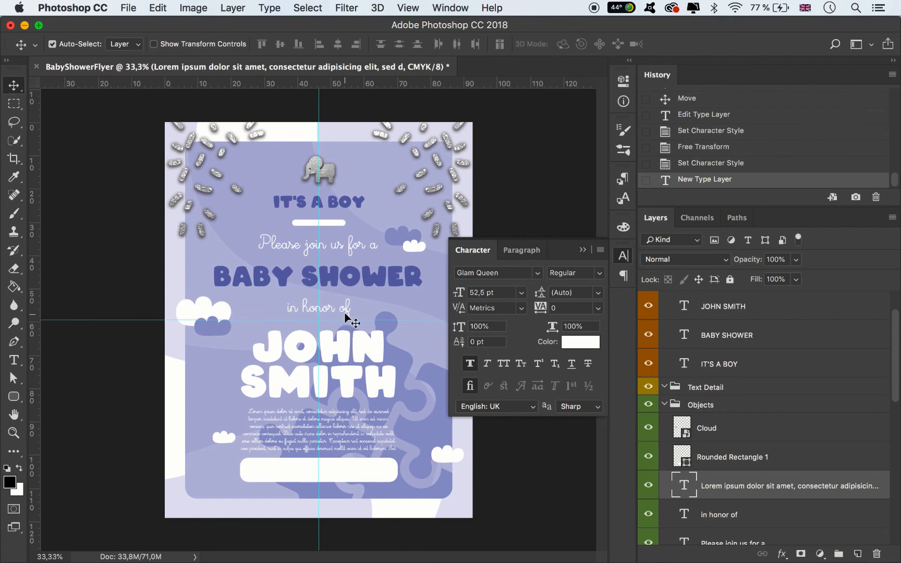
- Try a font size of 153 pt on the Lorem Ipsum paragraph
{"action": "left_click", "coordinate": [345, 318]}
{"action": "left_click", "coordinate": [338, 415]}
{"action": "double_click", "coordinate": [487, 293]}
{"action": "type", "text": "153"}
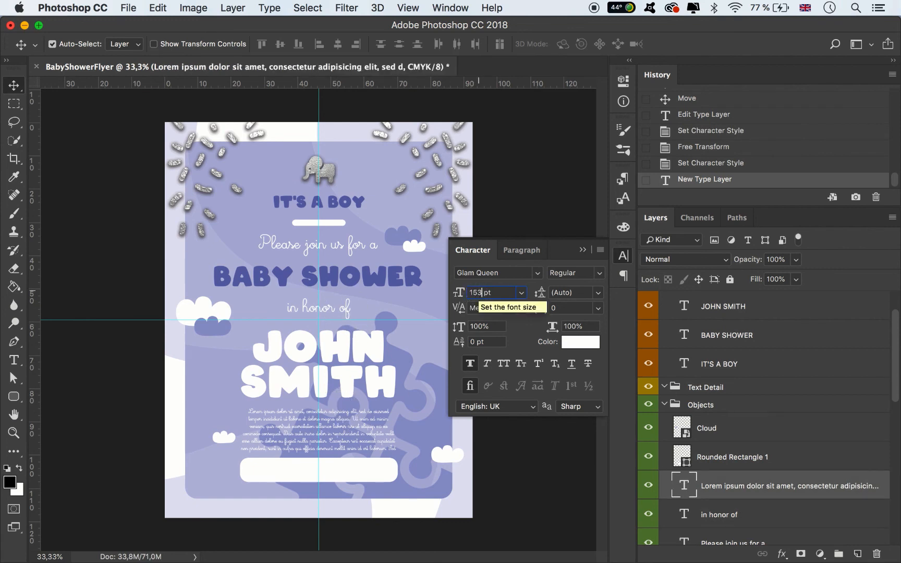
{"action": "key", "text": "Return"}
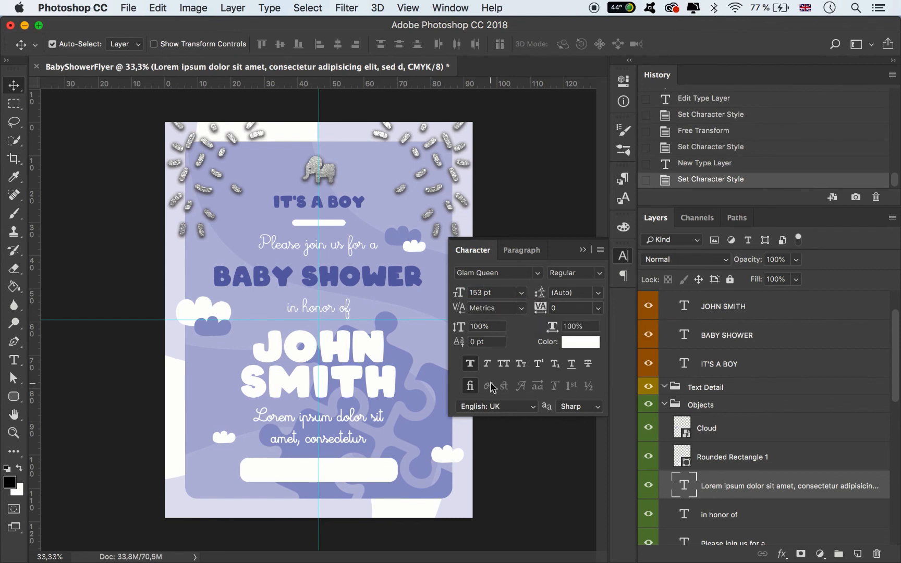
- Try a font size of 120 pt with 100 pt leading on the Lorem Ipsum paragraph
{"action": "left_click", "coordinate": [472, 293]}
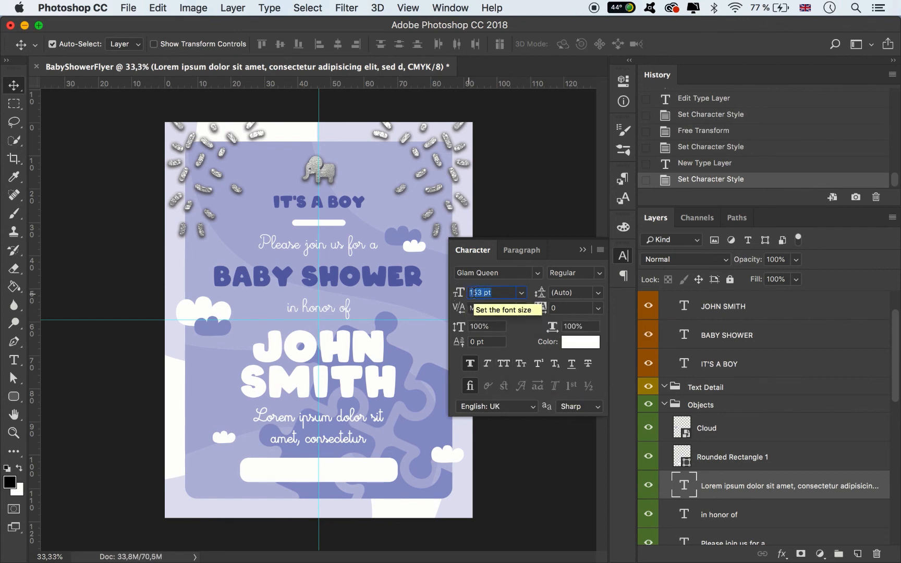
{"action": "type", "text": "120"}
{"action": "key", "text": "Return"}
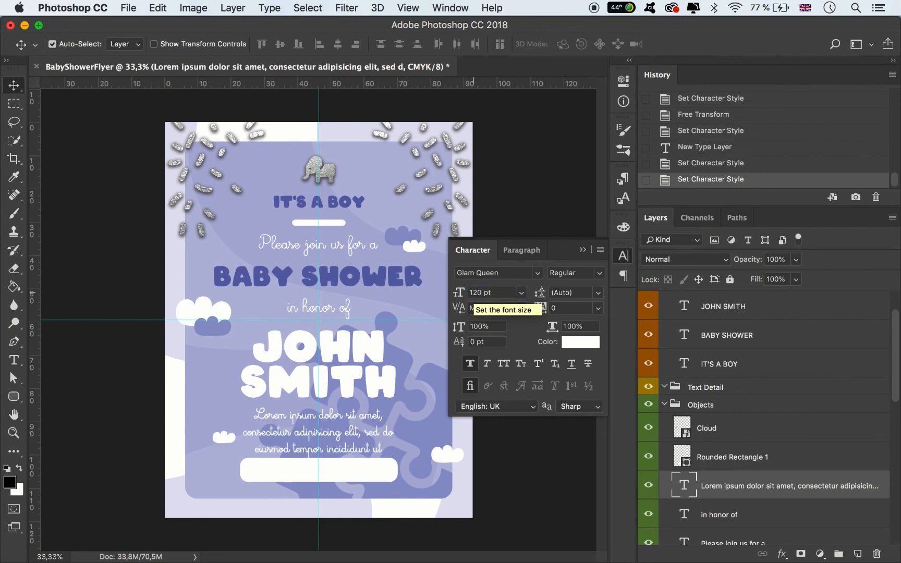
{"action": "left_click", "coordinate": [572, 291]}
{"action": "type", "text": "100"}
{"action": "key", "text": "Return"}
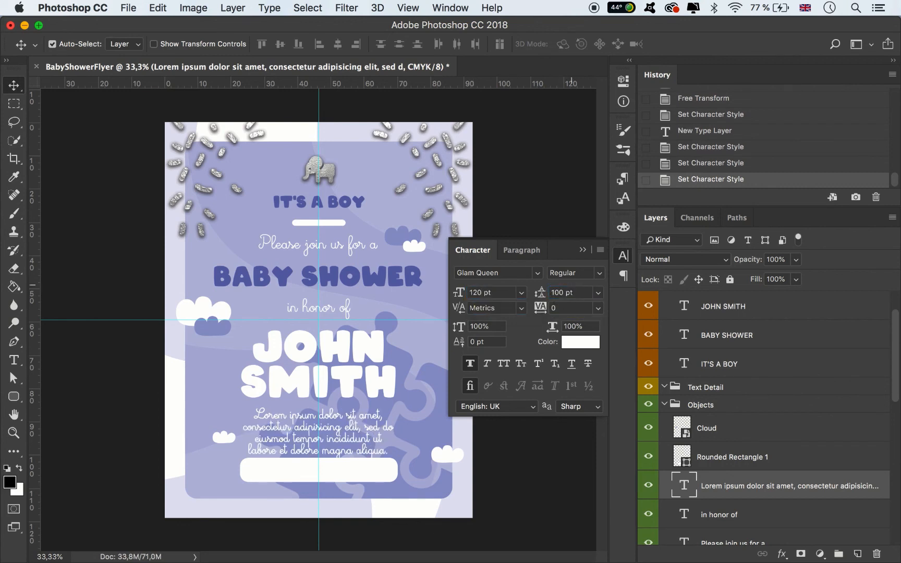
- Set the Lorem Ipsum paragraph's font size to 95 pt and its leading to 80 pt
{"action": "left_click", "coordinate": [479, 290]}
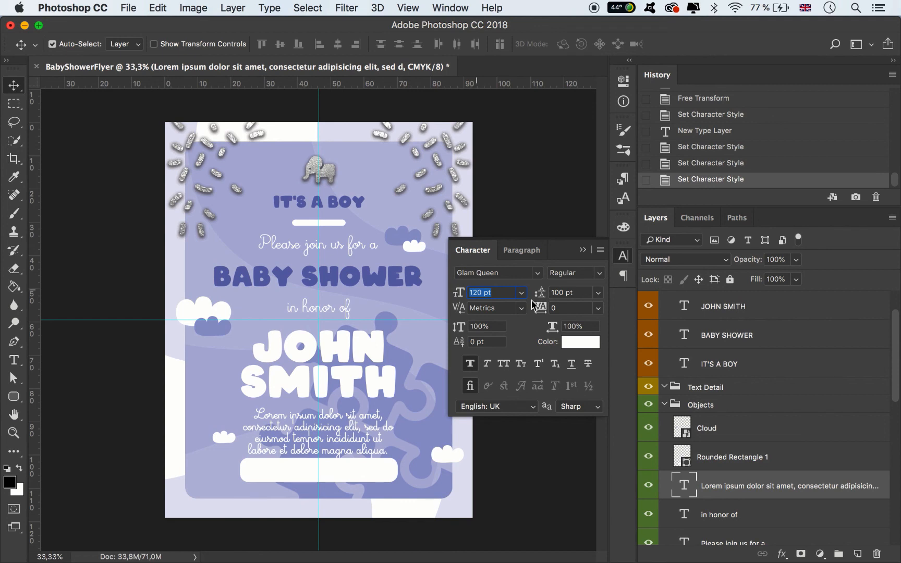
{"action": "type", "text": "0"}
{"action": "type", "text": "5"}
{"action": "key", "text": "Return"}
{"action": "left_click", "coordinate": [561, 292]}
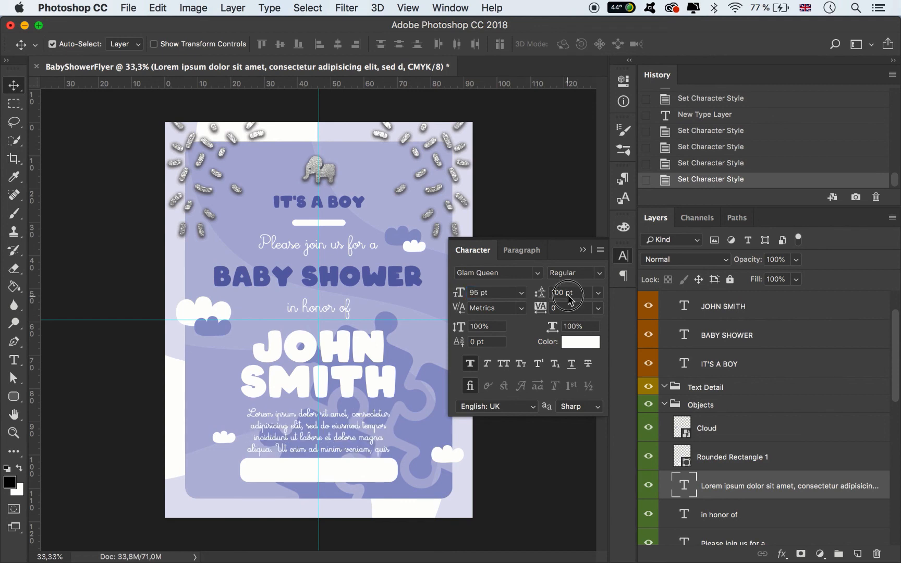
{"action": "type", "text": "80"}
{"action": "key", "text": "Return"}
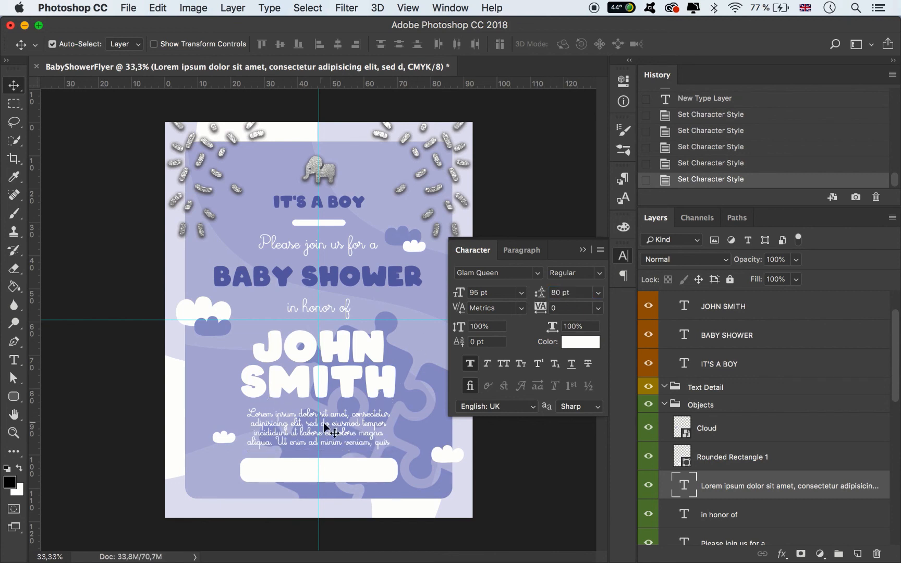
- Increase the Lorem Ipsum paragraph's leading to 88 pt
{"action": "key", "text": "t"}
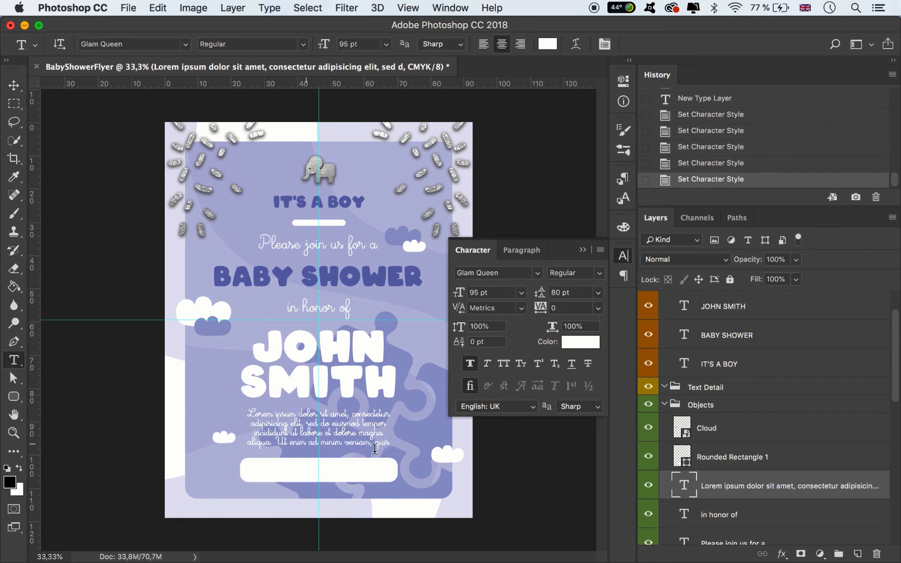
{"action": "left_click", "coordinate": [342, 426]}
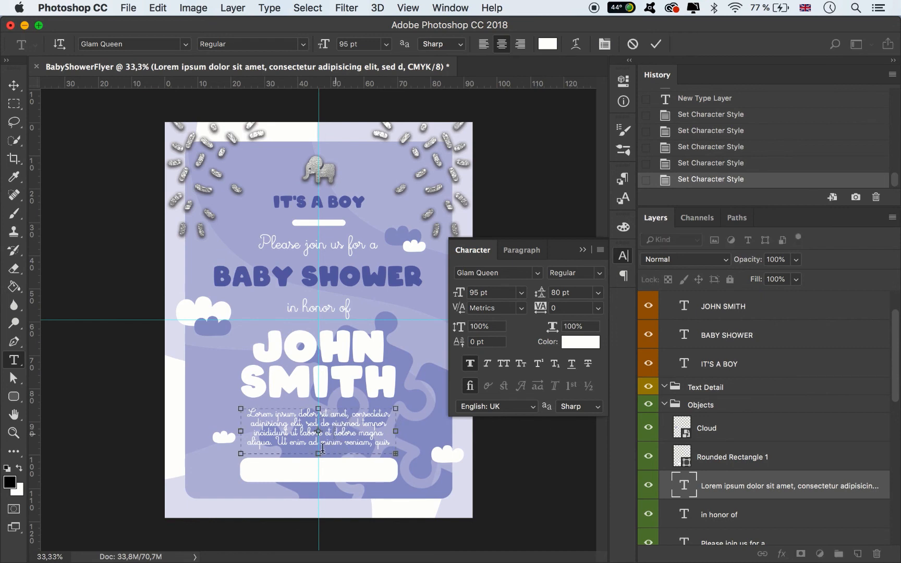
{"action": "left_click", "coordinate": [18, 82]}
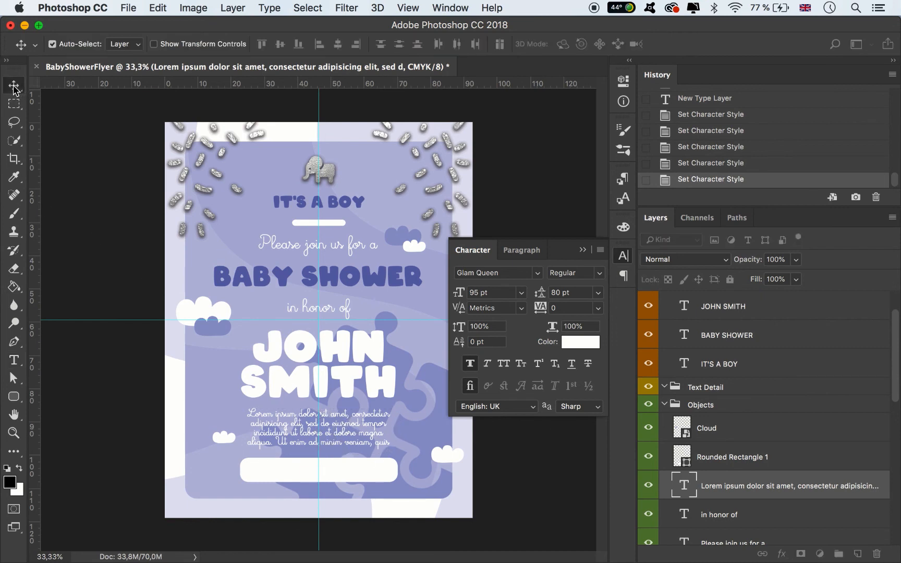
{"action": "double_click", "coordinate": [555, 292]}
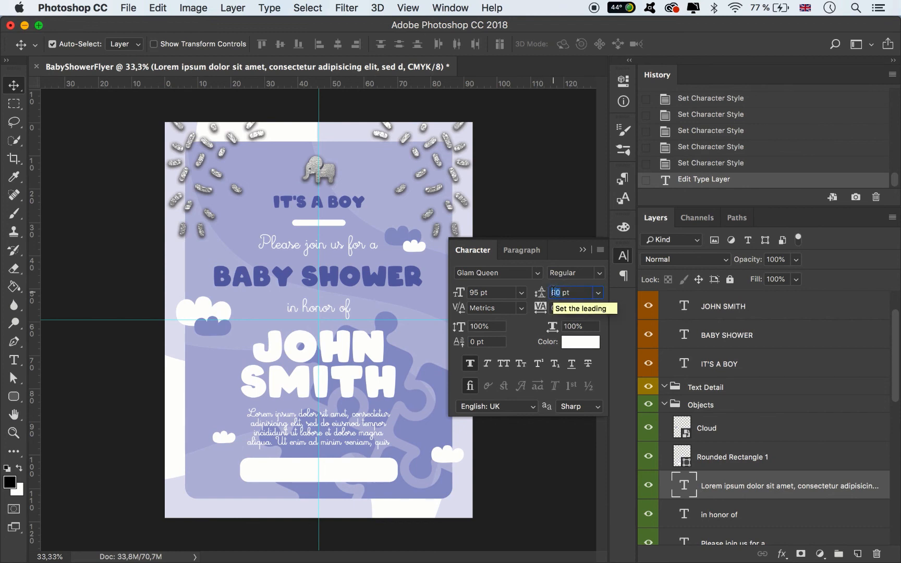
{"action": "key", "text": "Return"}
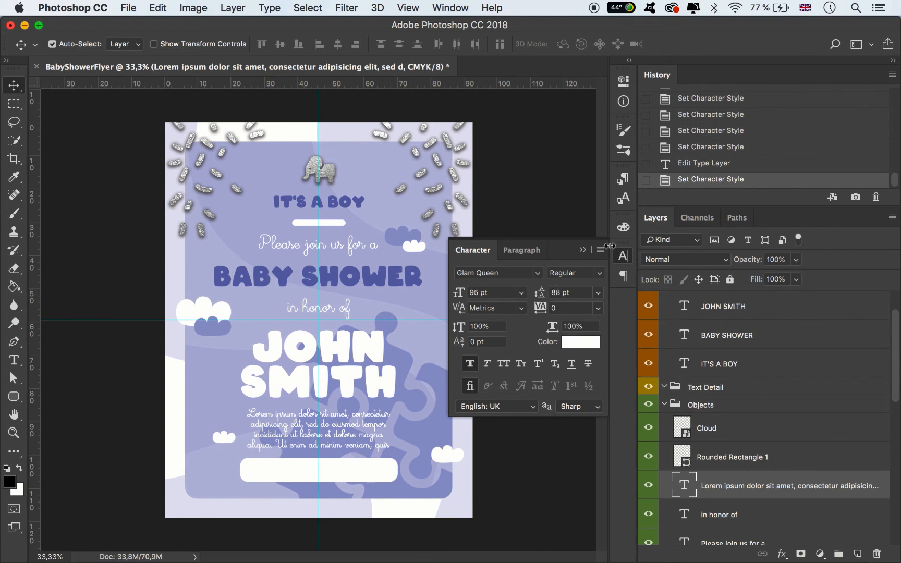
{"action": "left_click", "coordinate": [583, 250]}
- Check the paragraph's center with Free Transform and nudge the large white bar slightly to the left
{"action": "key", "text": "super+t"}
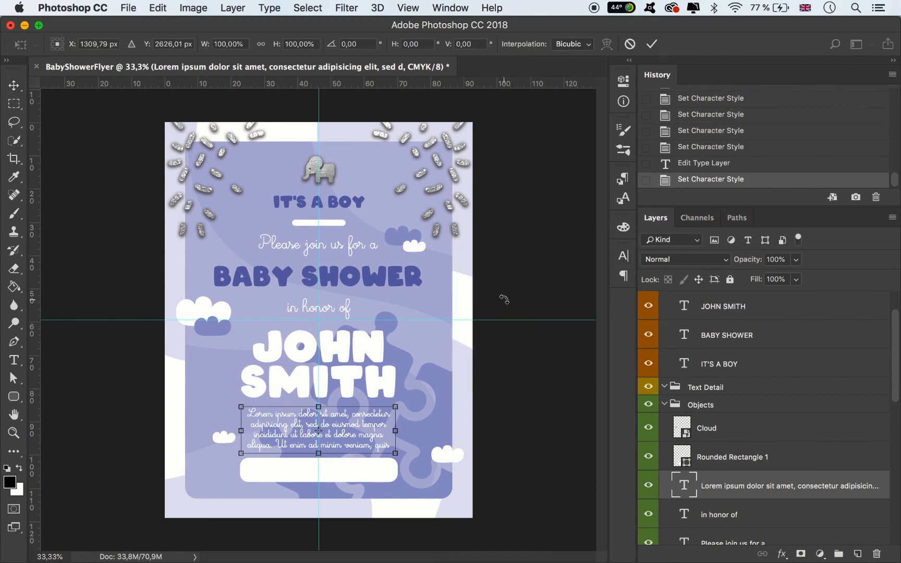
{"action": "left_click", "coordinate": [652, 44]}
{"action": "left_click", "coordinate": [376, 470], "text": "super"}
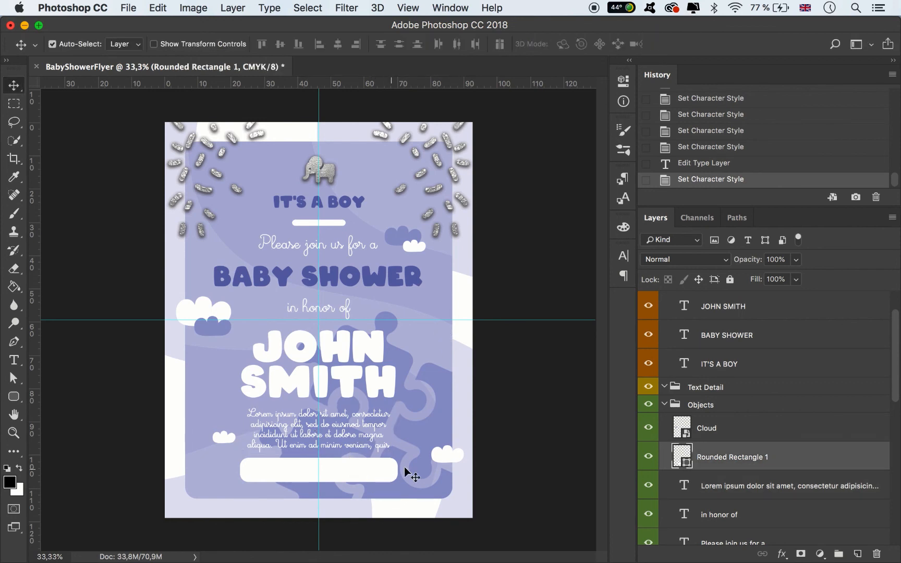
{"action": "key", "text": "super+t"}
{"action": "key", "text": "Left"}
{"action": "key", "text": "Left"}
{"action": "key", "text": "Left"}
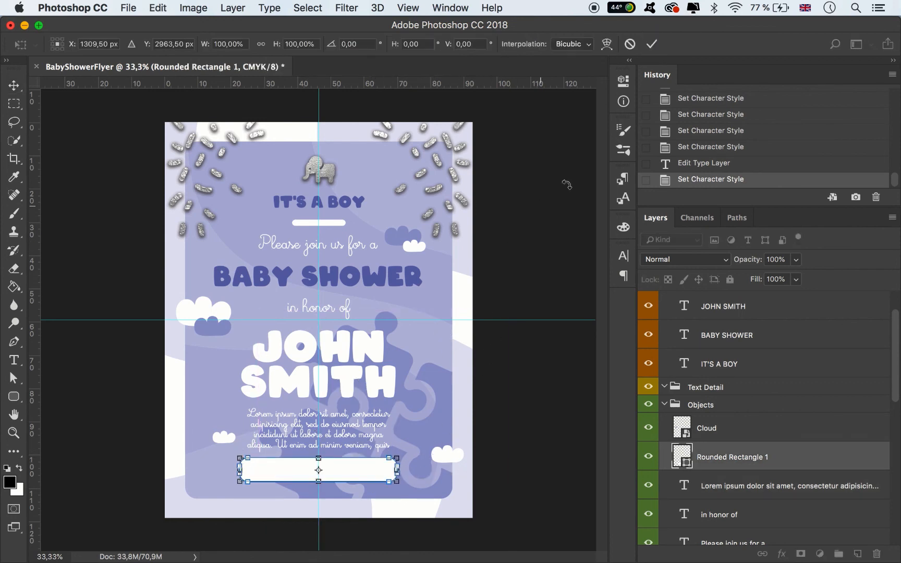
{"action": "left_click", "coordinate": [651, 44]}
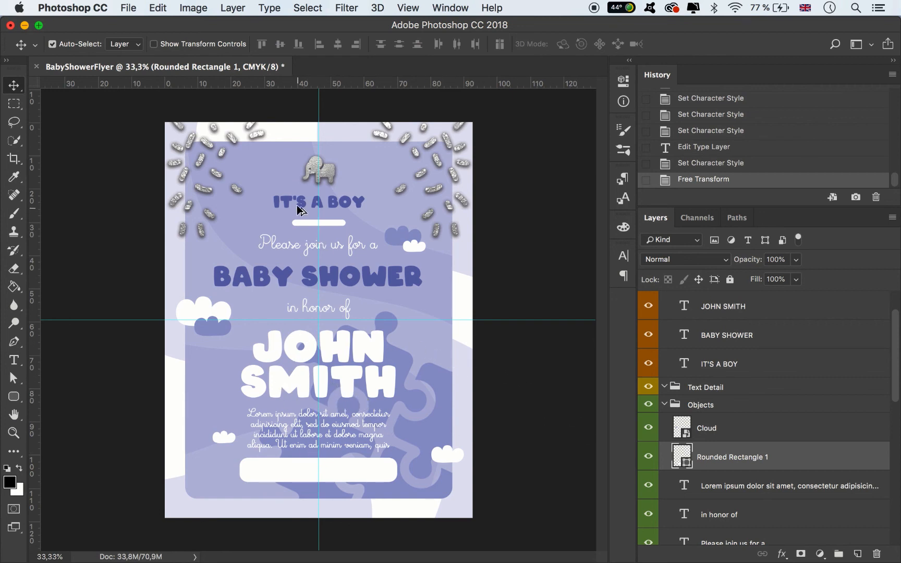
- Duplicate the IT'S A BOY text onto the large white bar and replace its wording with ON SUNSET RESTRAUNT
{"action": "left_click_drag", "start_coordinate": [297, 210], "coordinate": [297, 472]}
{"action": "left_click", "coordinate": [14, 360]}
{"action": "left_click", "coordinate": [288, 468]}
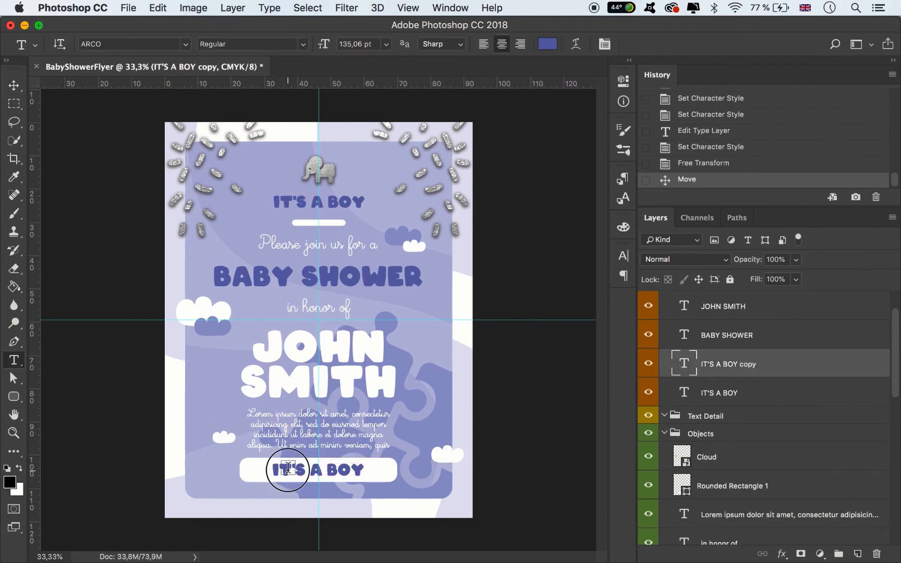
{"action": "key", "text": "super+a"}
{"action": "type", "text": "ON "}
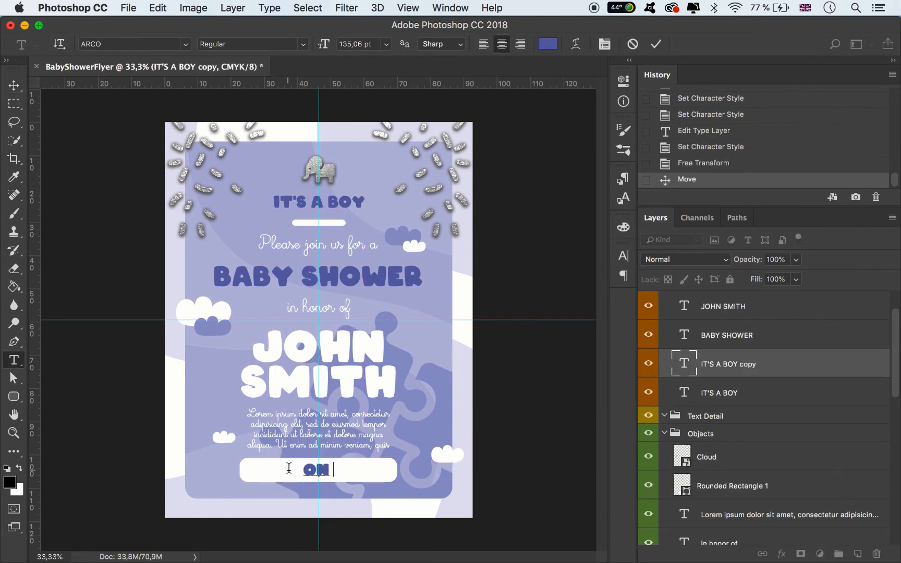
{"action": "type", "text": "SUNSET"}
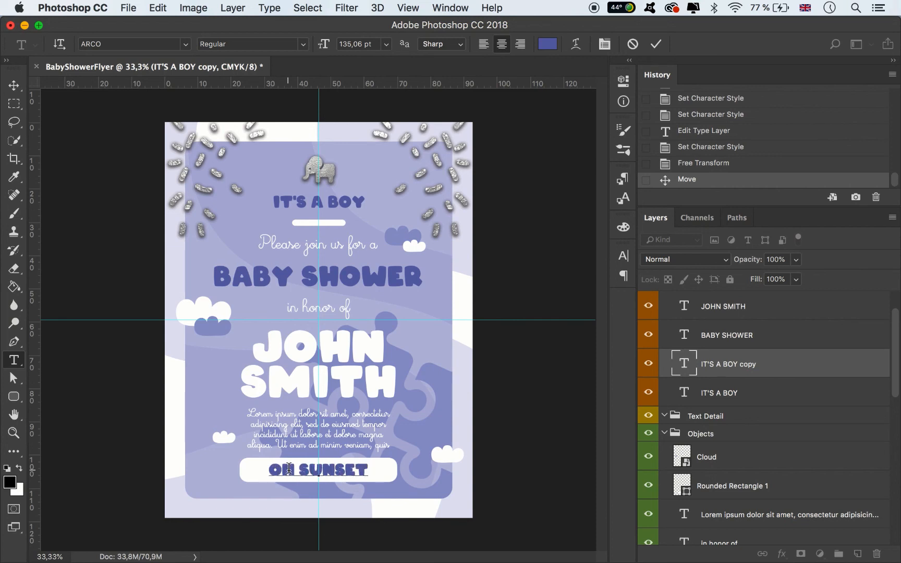
{"action": "type", "text": " REST"}
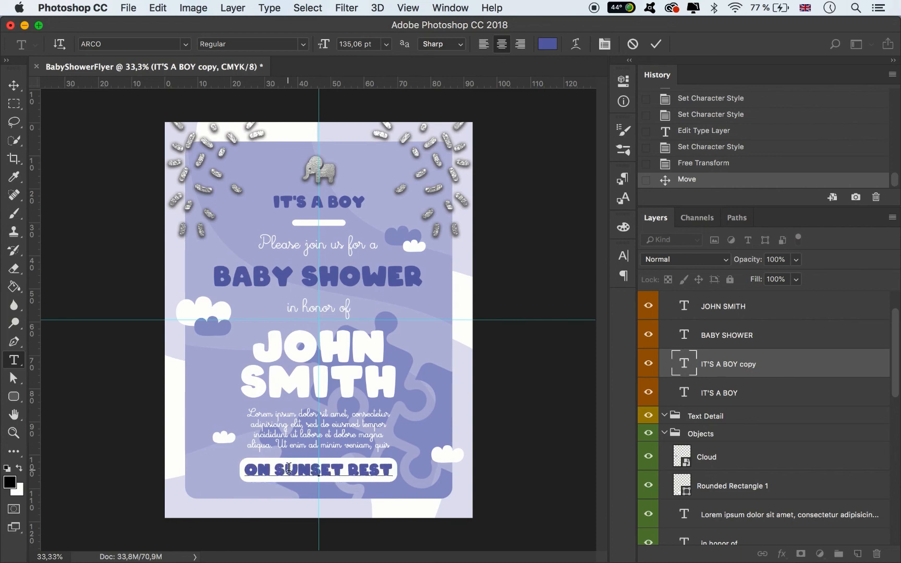
{"action": "type", "text": "RAU"}
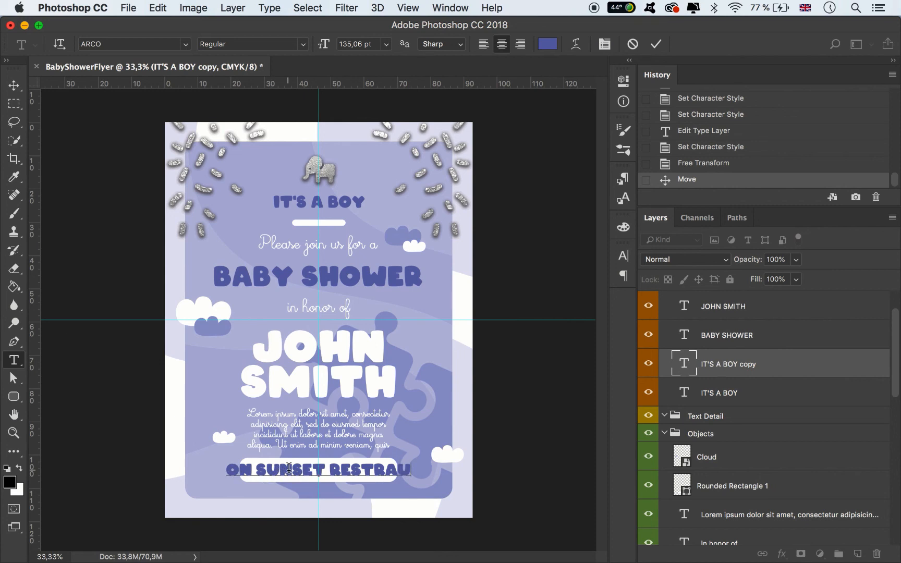
{"action": "type", "text": "NT"}
- Set the ON SUNSET RESTRAUNT text to 90 pt and recolor it a lighter lavender blue
{"action": "key", "text": "ctrl+a"}
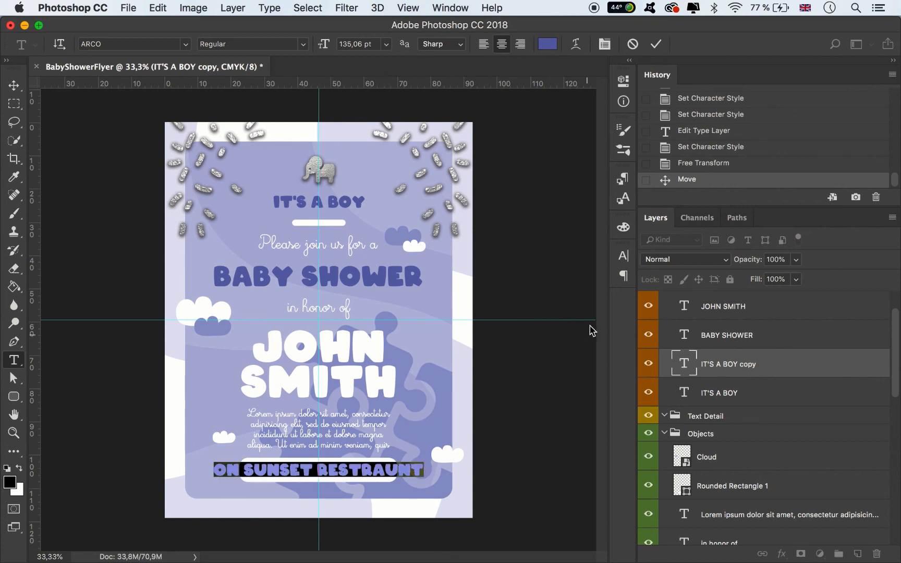
{"action": "left_click", "coordinate": [622, 257]}
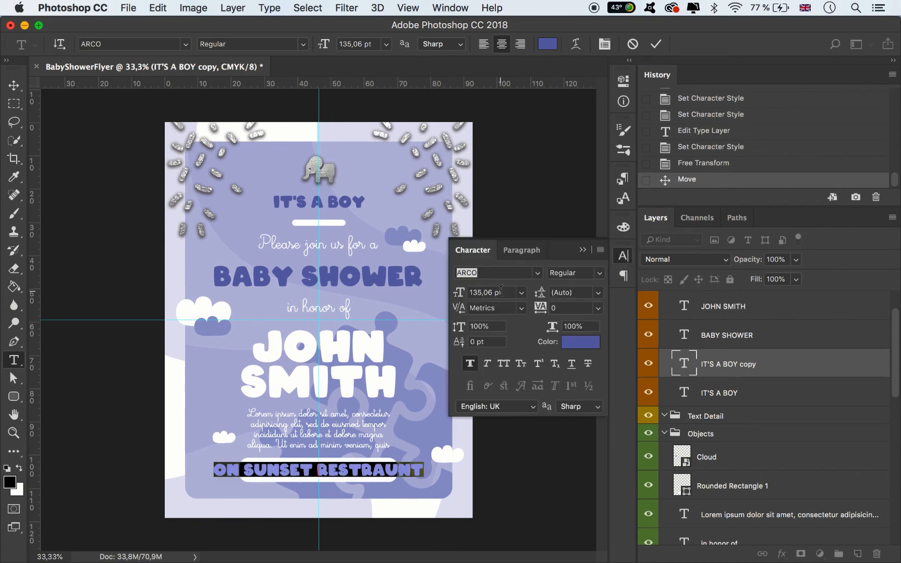
{"action": "left_click", "coordinate": [501, 292]}
{"action": "type", "text": "90"}
{"action": "key", "text": "Return"}
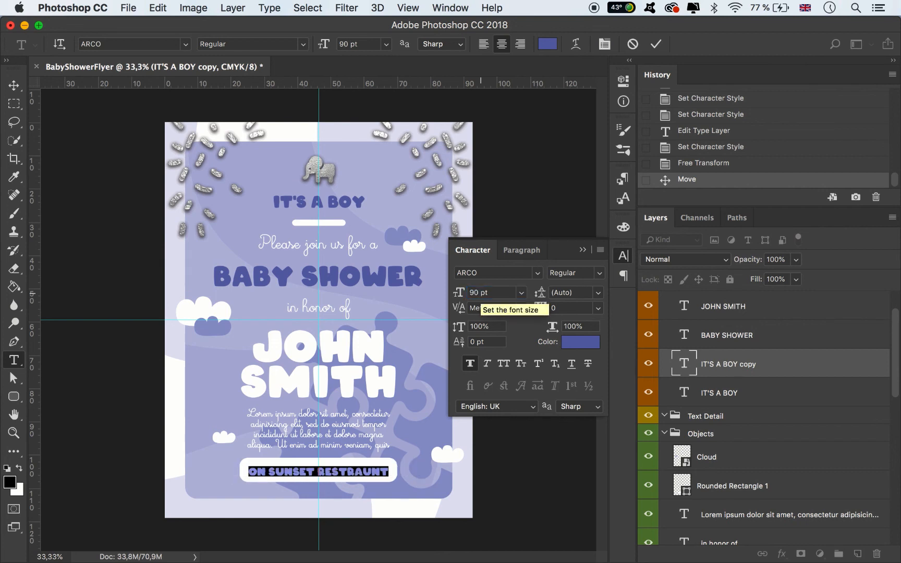
{"action": "left_click", "coordinate": [581, 342]}
{"action": "left_click", "coordinate": [505, 369]}
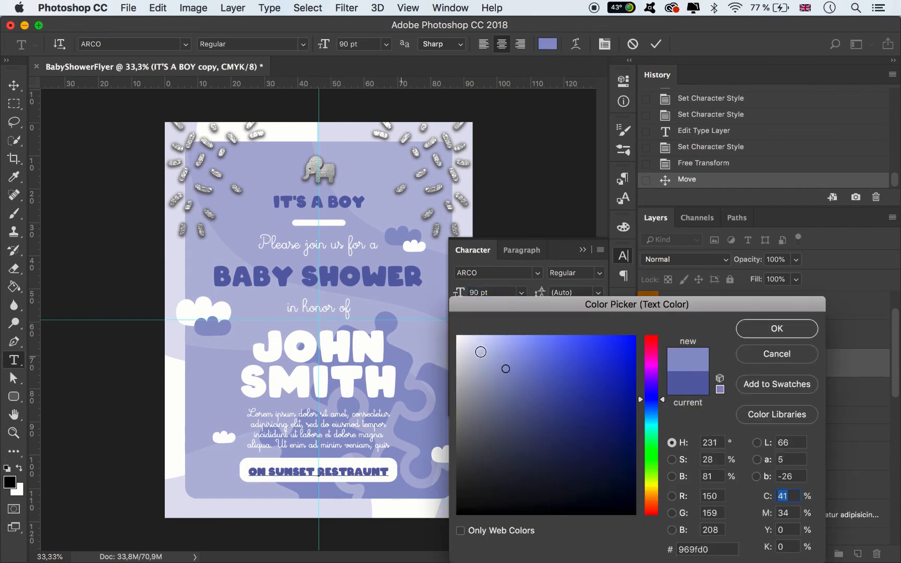
{"action": "key", "text": "Return"}
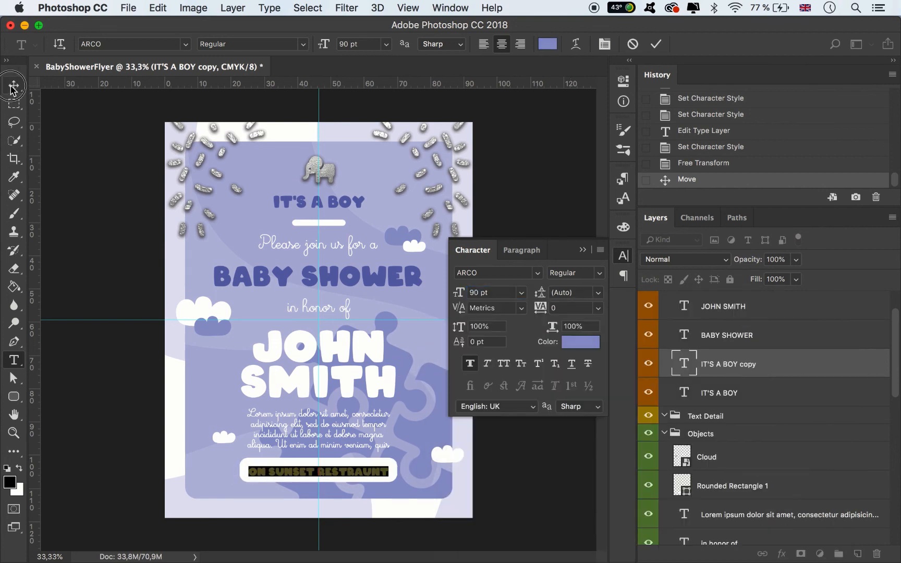
- Nudge the ON SUNSET RESTRAUNT text into the center of the white bar
{"action": "left_click", "coordinate": [14, 85]}
{"action": "key", "text": "shift+Up"}
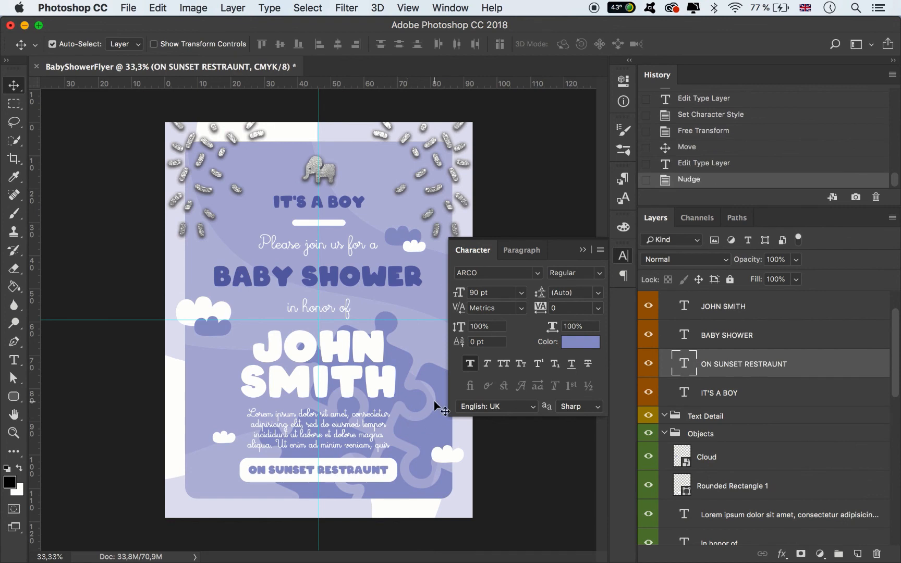
{"action": "key", "text": "super+t"}
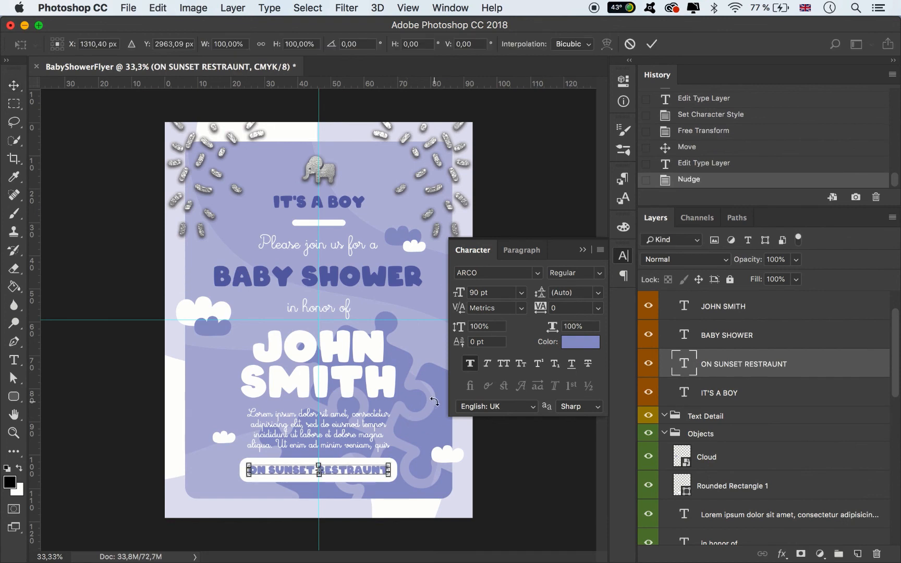
{"action": "key", "text": "Down"}
{"action": "key", "text": "Down"}
{"action": "key", "text": "Right"}
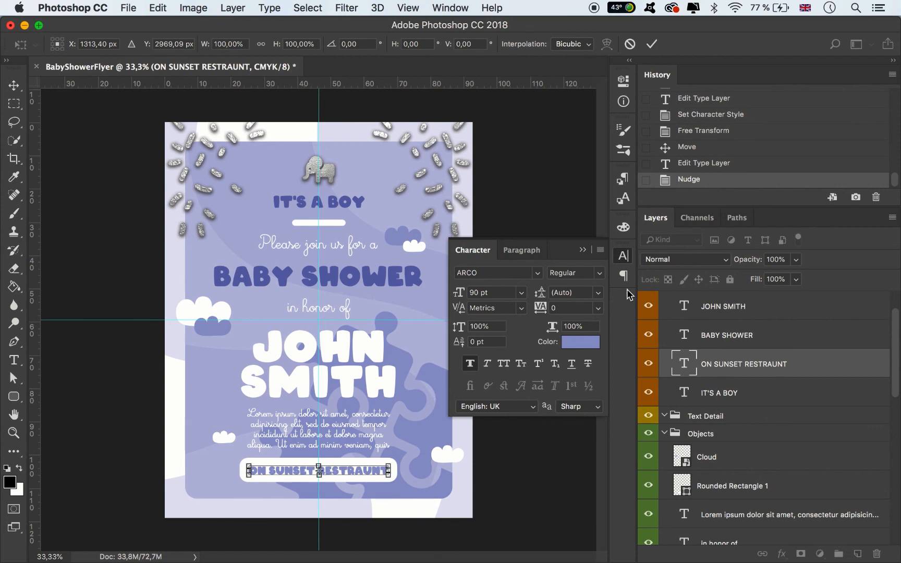
{"action": "left_click", "coordinate": [582, 250]}
{"action": "left_click", "coordinate": [652, 43]}
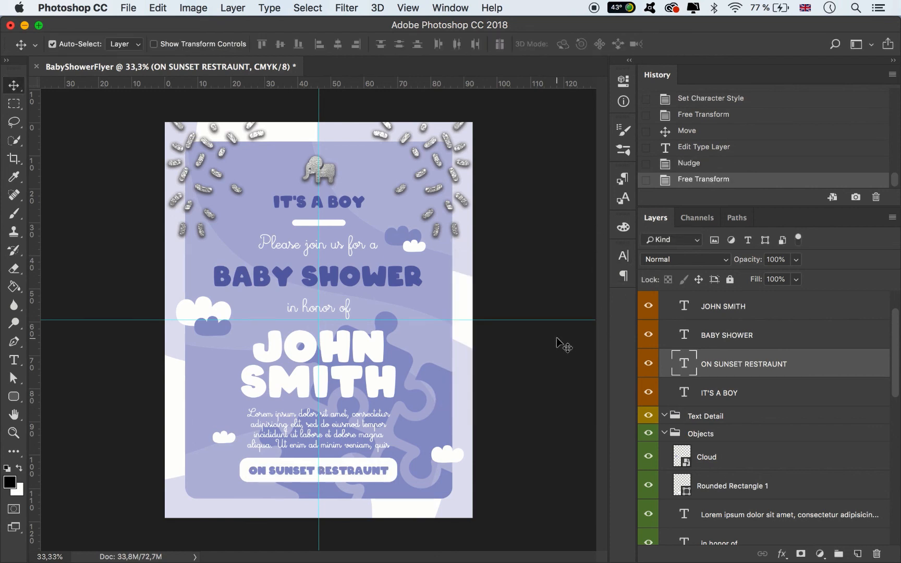
- Move the paragraph, "in honor of" and "Please join us for a" layers into the Text Detail group and color-label them yellow
{"action": "scroll", "coordinate": [801, 463], "scroll_direction": "down", "scroll_amount": 3}
{"action": "left_click", "coordinate": [764, 493]}
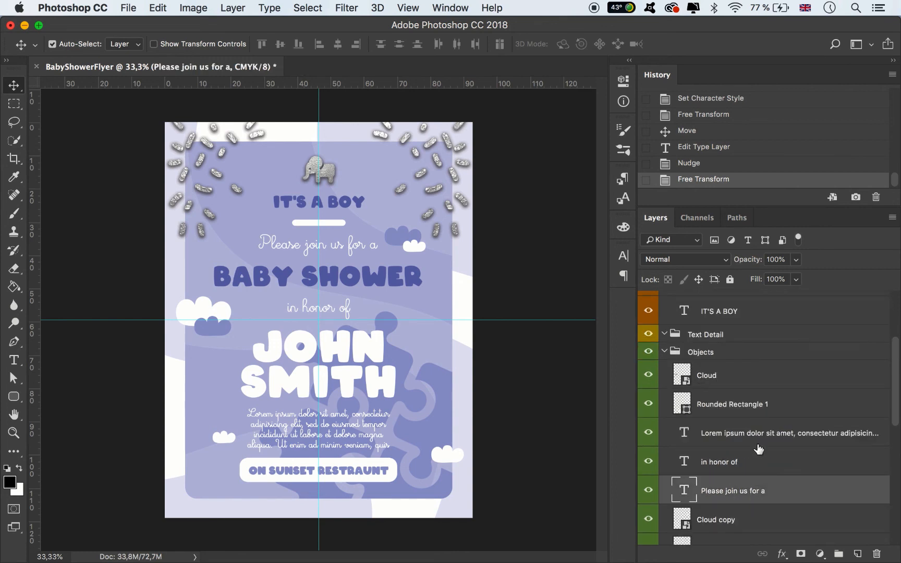
{"action": "left_click", "coordinate": [750, 432], "text": "shift"}
{"action": "scroll", "coordinate": [766, 449], "scroll_direction": "up", "scroll_amount": 1}
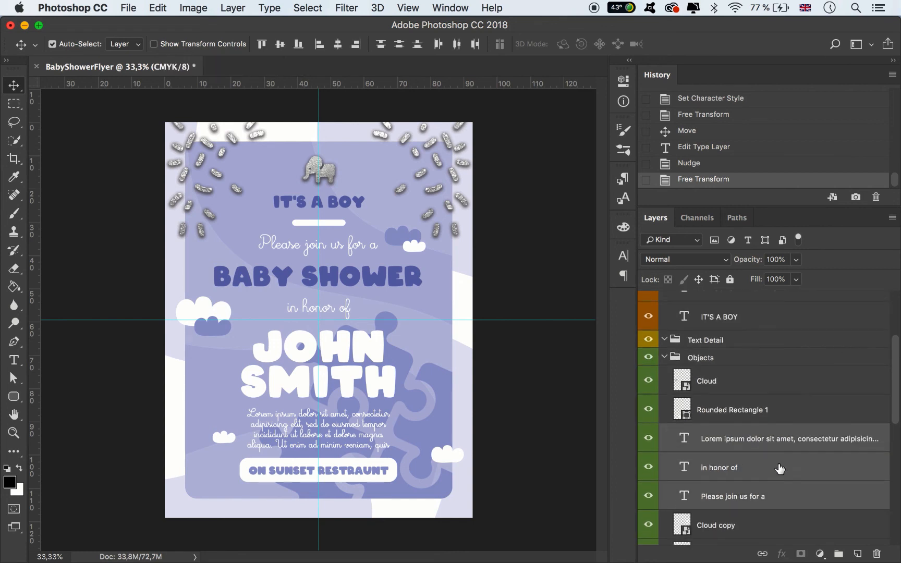
{"action": "left_click_drag", "start_coordinate": [737, 442], "coordinate": [741, 342]}
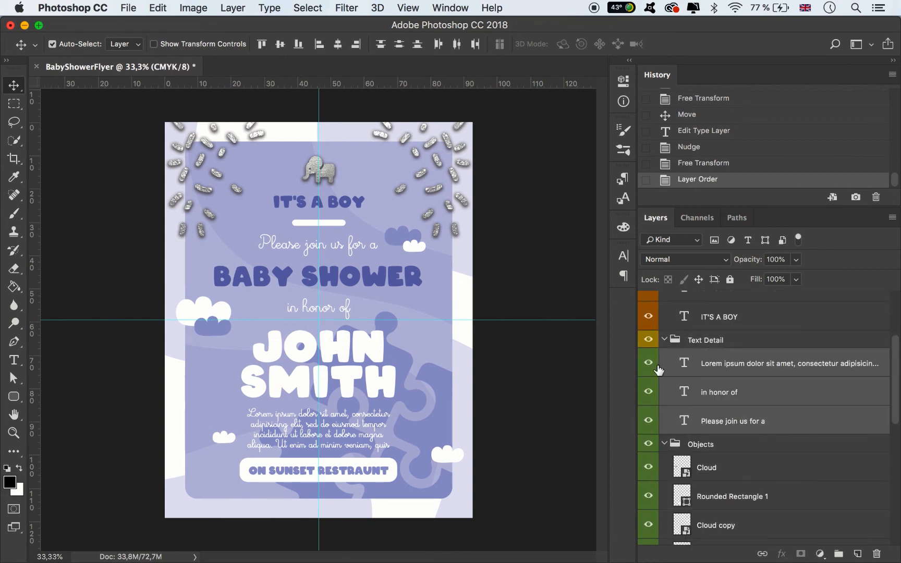
{"action": "right_click", "coordinate": [656, 366]}
{"action": "left_click", "coordinate": [672, 446]}
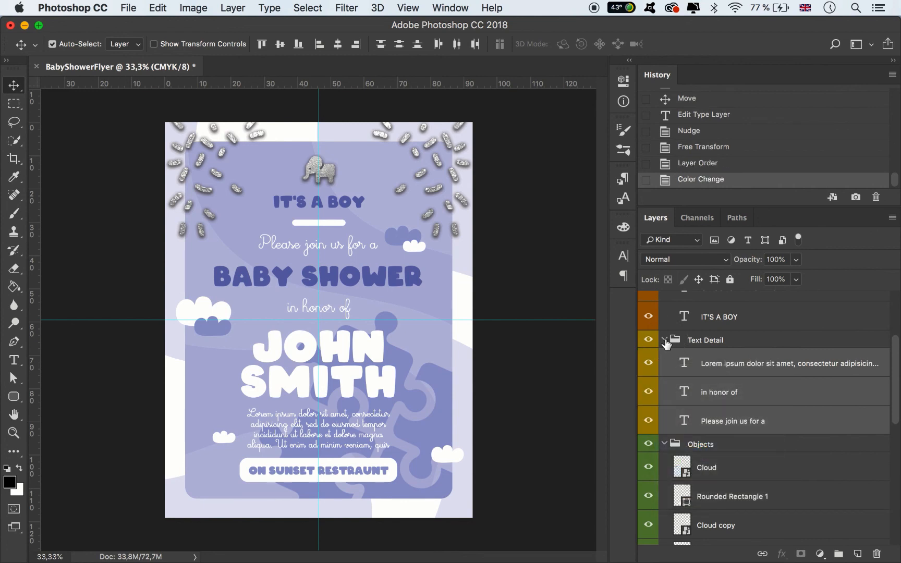
- Move the Rounded Rectangle 2 layer to the top of the Objects group and color-label it green, collapsing the two text groups
{"action": "left_click", "coordinate": [666, 343]}
{"action": "scroll", "coordinate": [722, 400], "scroll_direction": "up", "scroll_amount": 2}
{"action": "left_click_drag", "start_coordinate": [714, 334], "coordinate": [720, 494]}
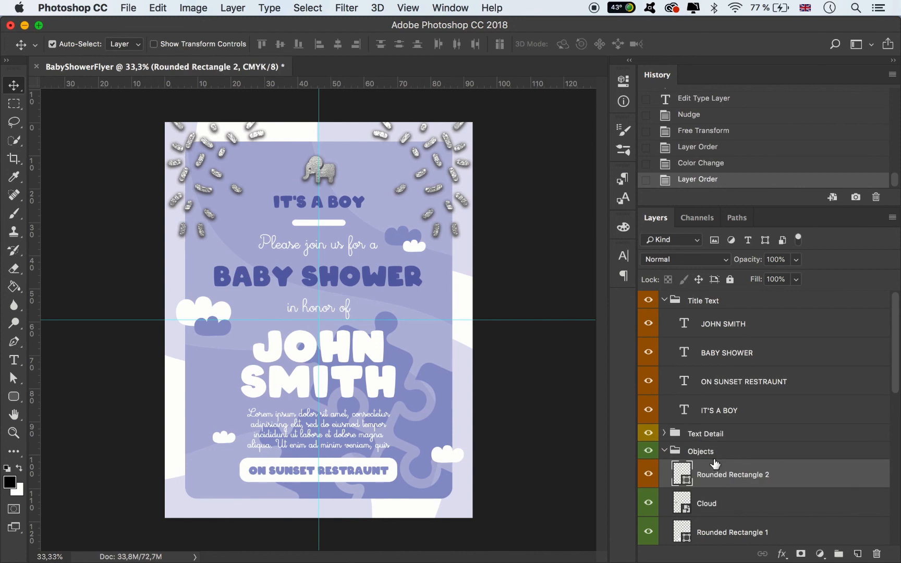
{"action": "left_click", "coordinate": [665, 300]}
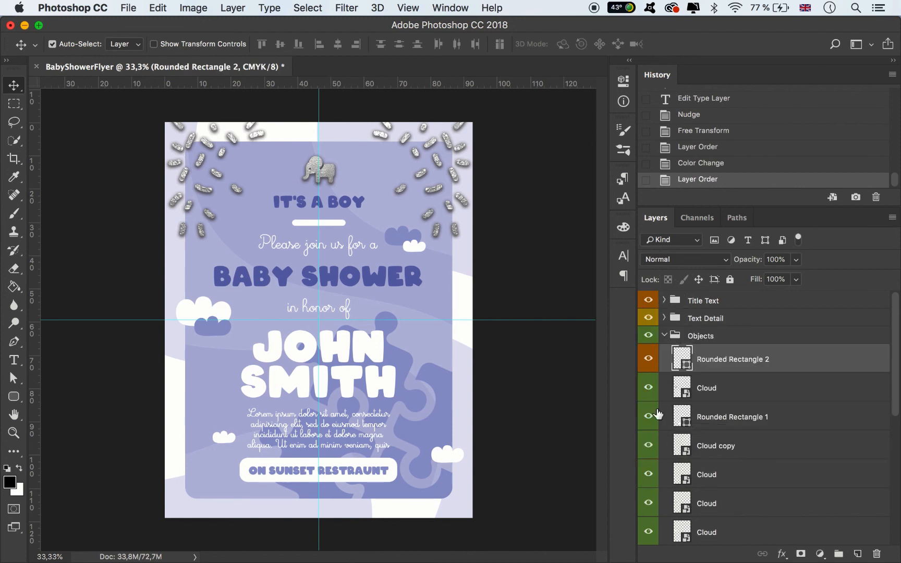
{"action": "right_click", "coordinate": [648, 354]}
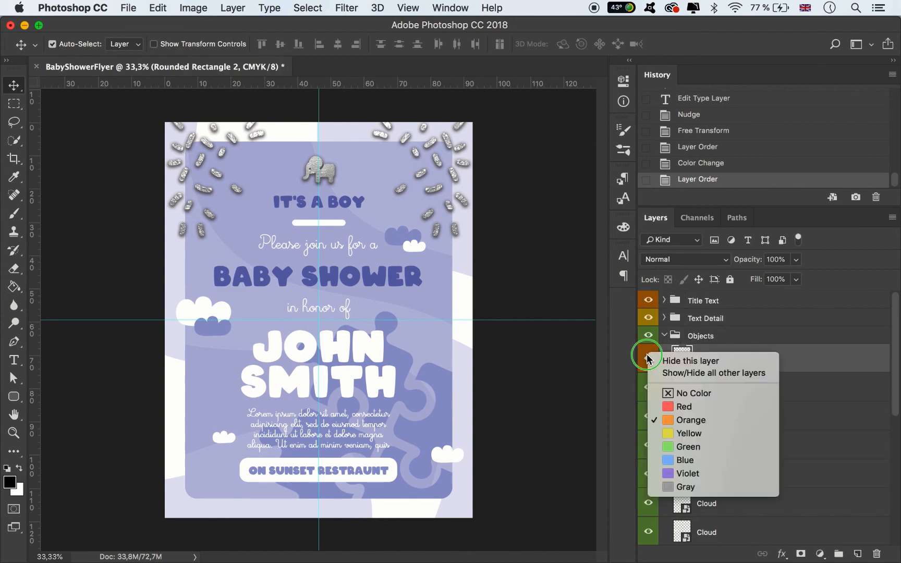
{"action": "left_click", "coordinate": [687, 447]}
- Rename the Rounded Rectangle 2 and Rounded Rectangle 1 layers to Rounded Rectangle
{"action": "double_click", "coordinate": [753, 360]}
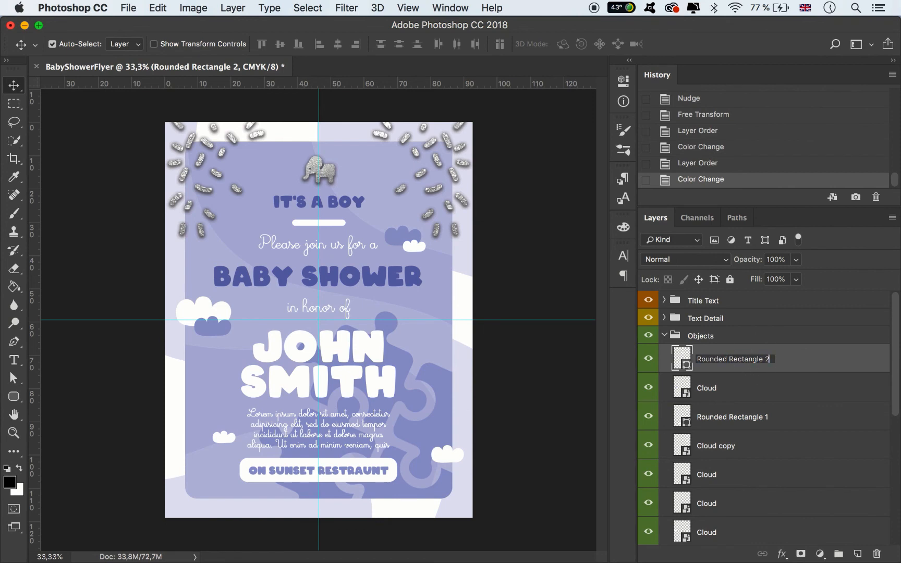
{"action": "double_click", "coordinate": [757, 416]}
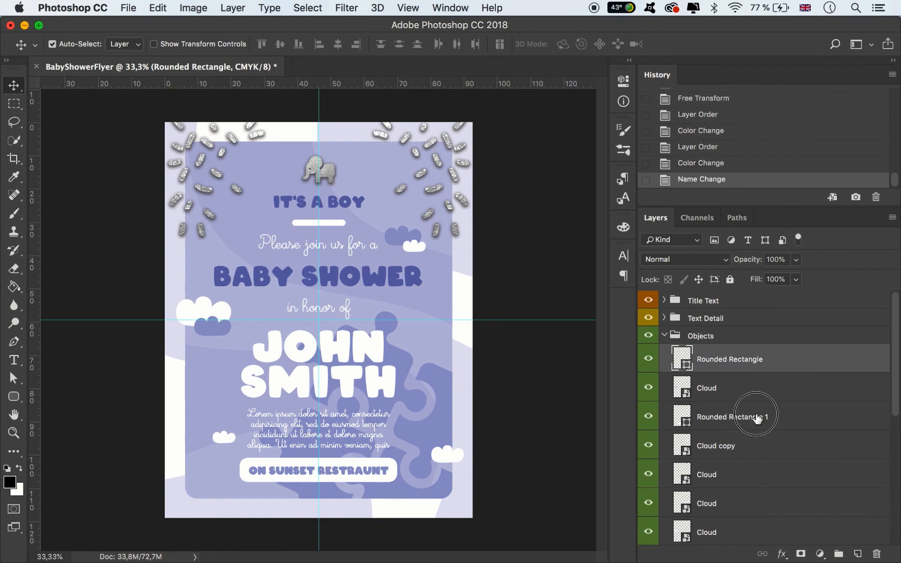
{"action": "key", "text": "Right"}
{"action": "key", "text": "BackSpace"}
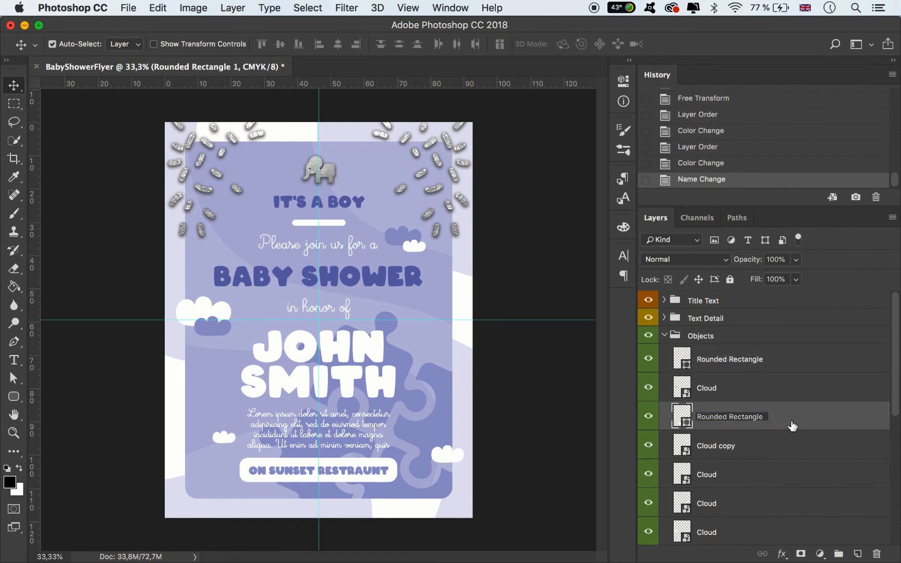
{"action": "key", "text": "Return"}
- Move the upper Cloud layer below both Rounded Rectangle layers and rename the Cloud copy layer to Cloud
{"action": "left_click_drag", "start_coordinate": [722, 390], "coordinate": [724, 432]}
{"action": "left_click", "coordinate": [713, 419]}
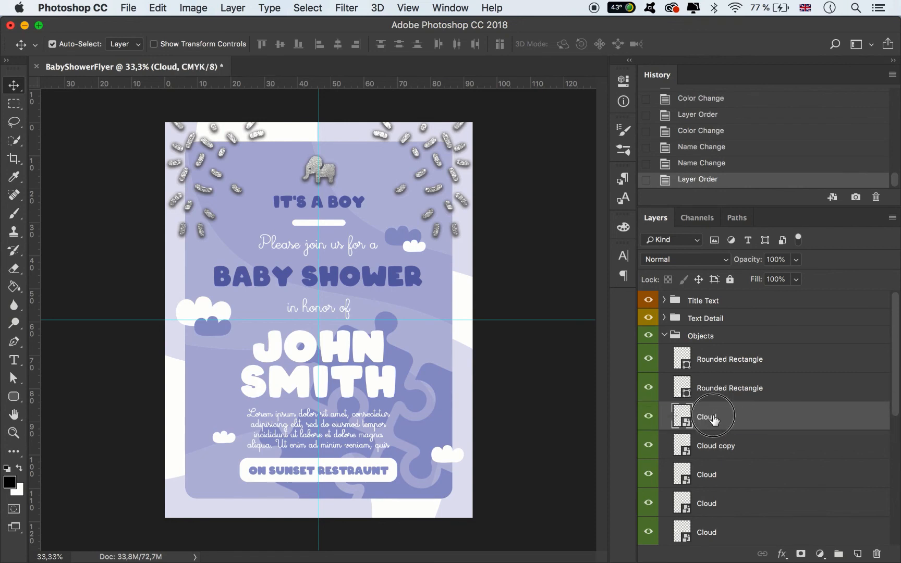
{"action": "double_click", "coordinate": [719, 447]}
{"action": "type", "text": "Cloud"}
{"action": "key", "text": "Return"}
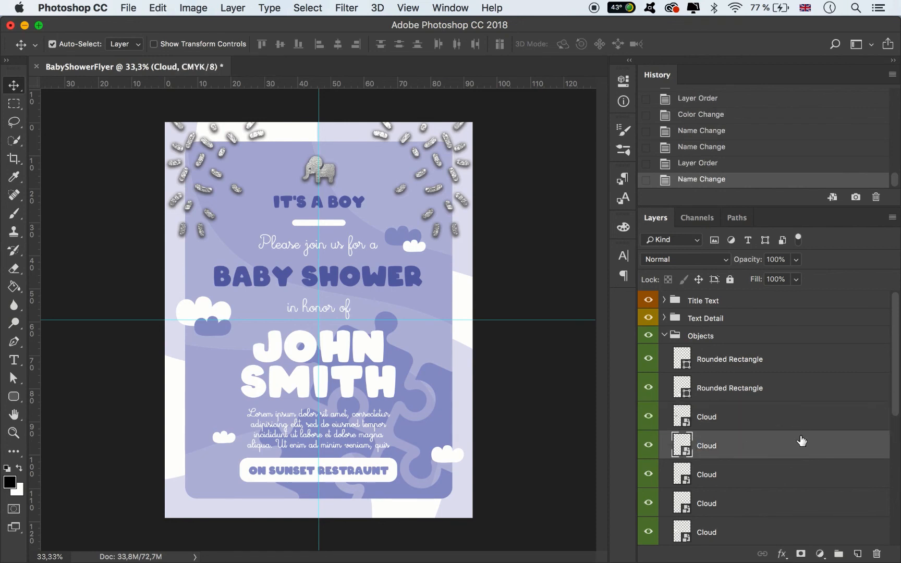
- Collapse the Objects group with no layer selected, and remove the vertical and horizontal guides from the canvas
{"action": "scroll", "coordinate": [802, 441], "scroll_direction": "down", "scroll_amount": 10}
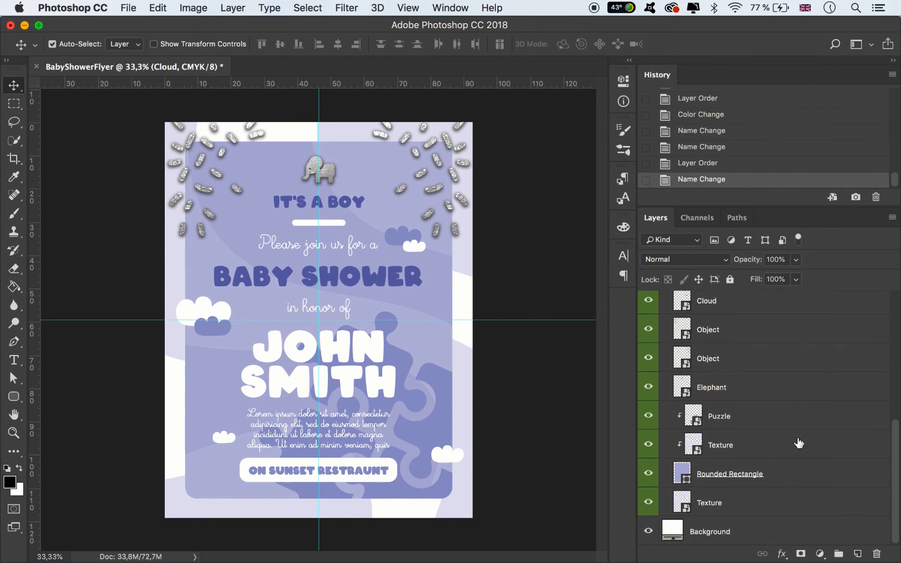
{"action": "scroll", "coordinate": [799, 443], "scroll_direction": "up", "scroll_amount": 10}
{"action": "left_click", "coordinate": [664, 335]}
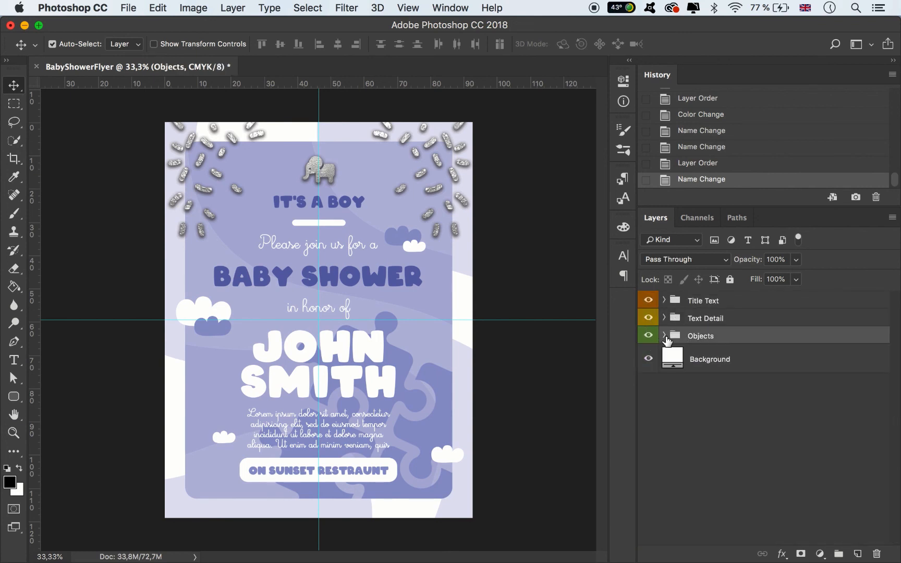
{"action": "left_click", "coordinate": [571, 285]}
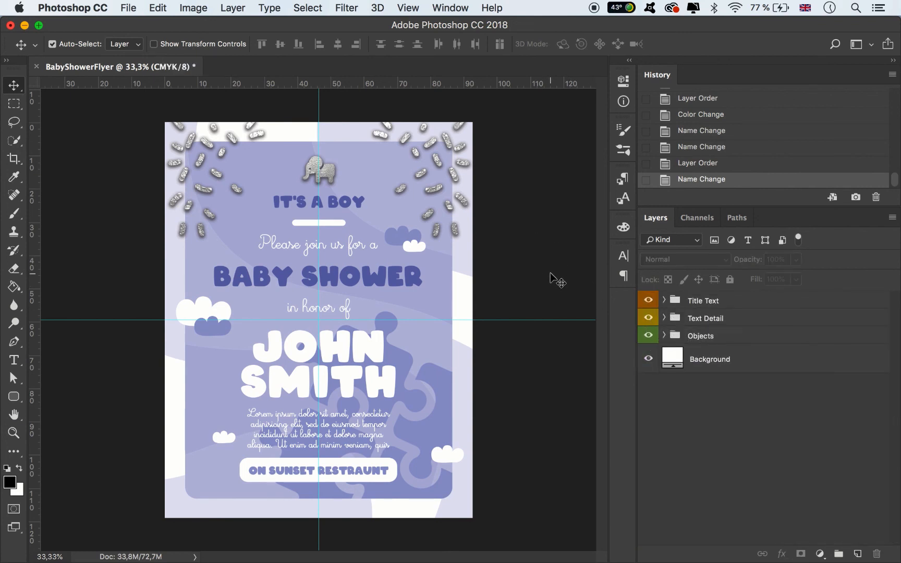
{"action": "left_click_drag", "start_coordinate": [319, 133], "coordinate": [37, 204]}
{"action": "left_click_drag", "start_coordinate": [80, 320], "coordinate": [146, 21]}
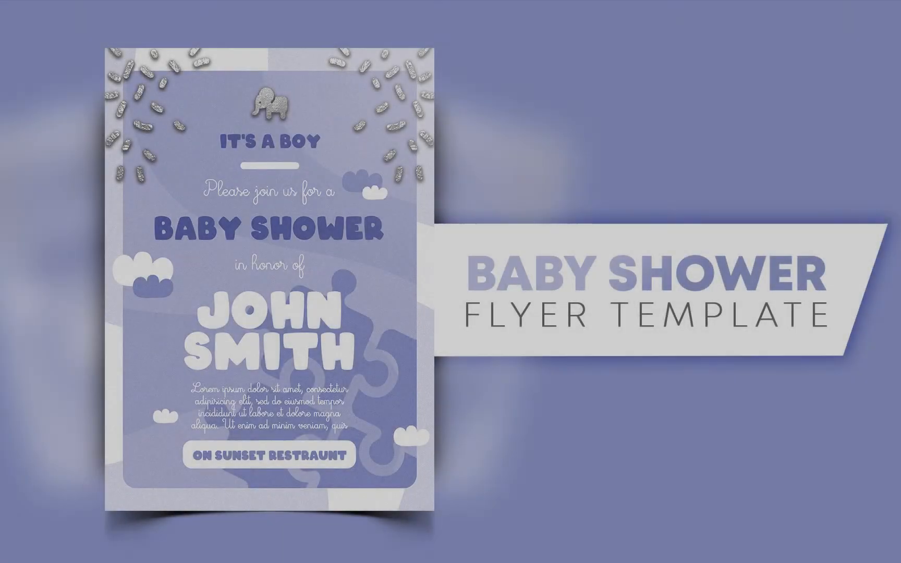